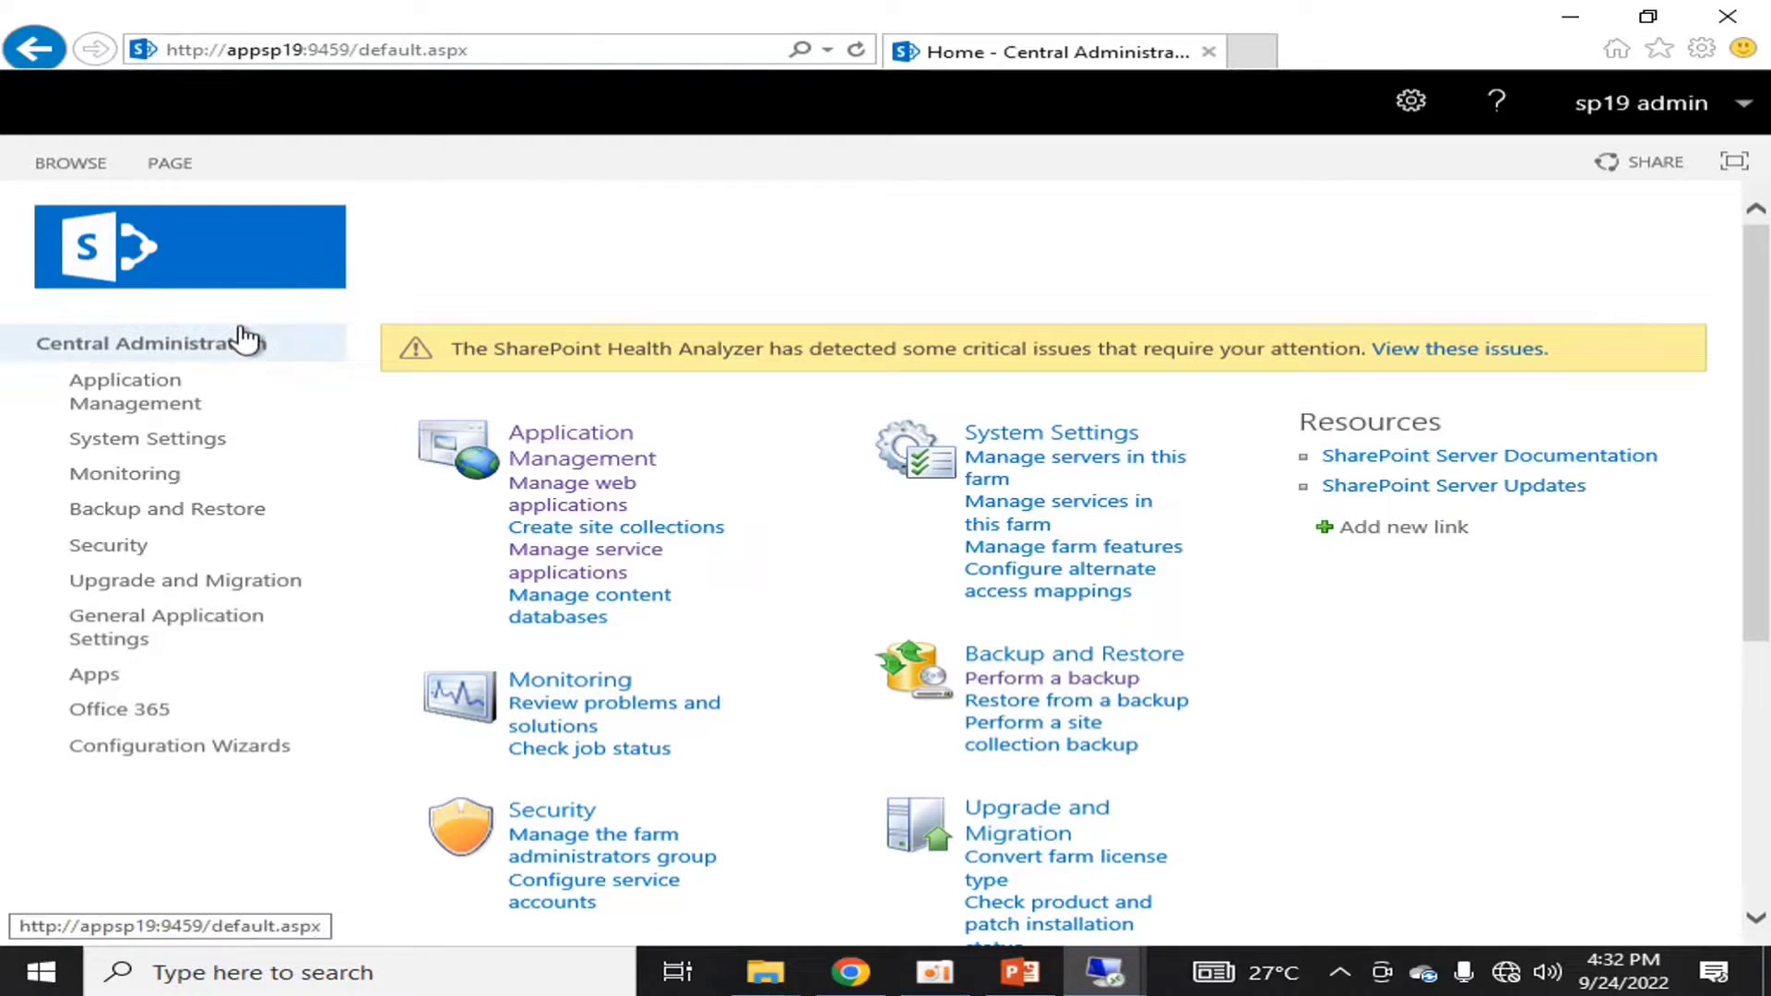
Open the web applications list under Application Management and select the hltftechcompany application's URL.
click(542, 447)
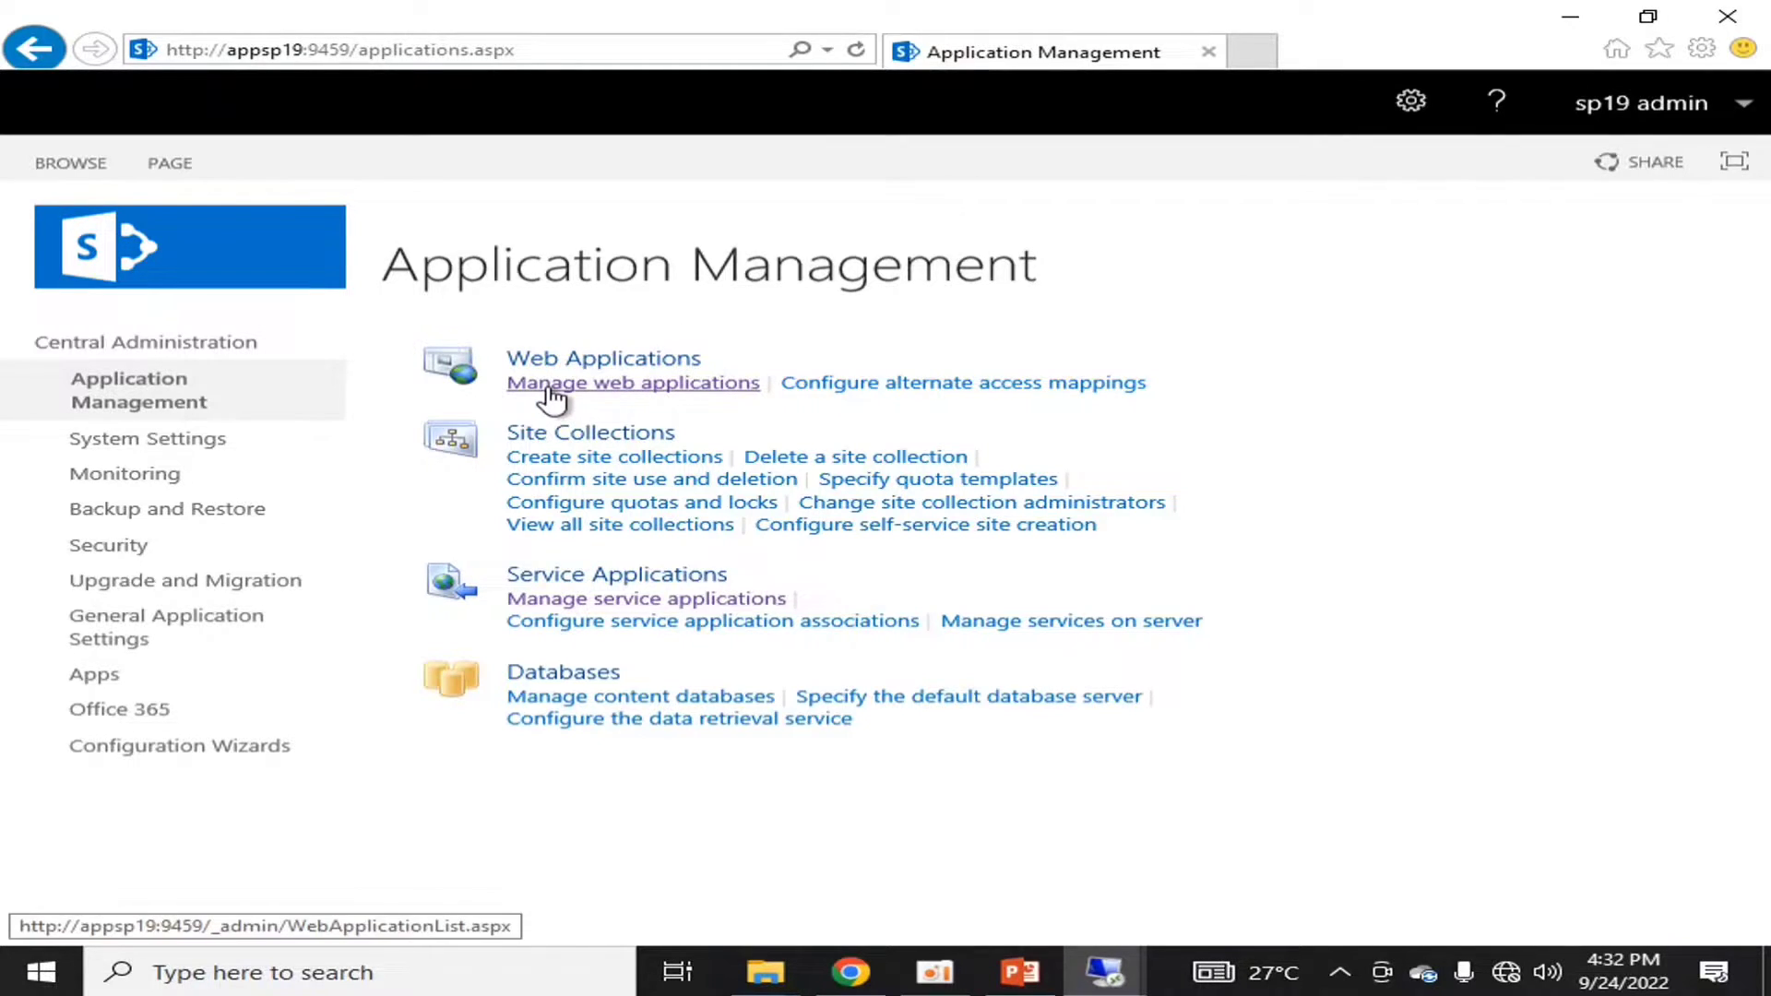
click(547, 394)
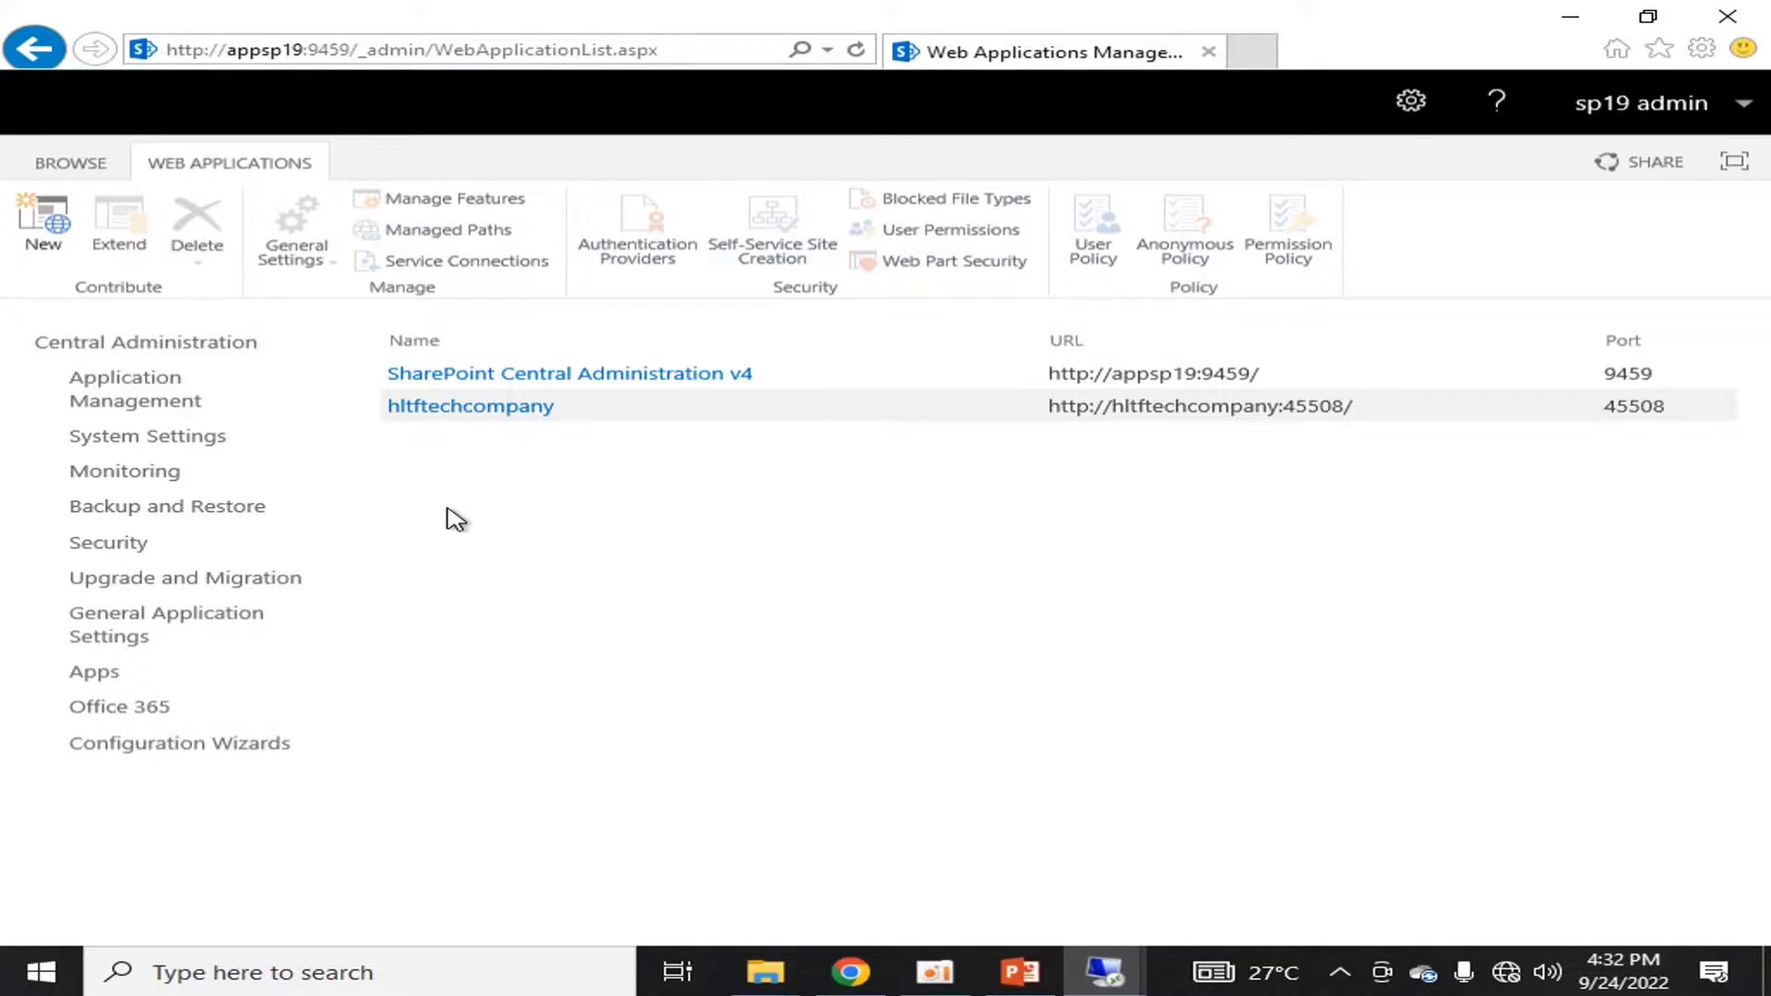
drag(385, 379, 794, 364)
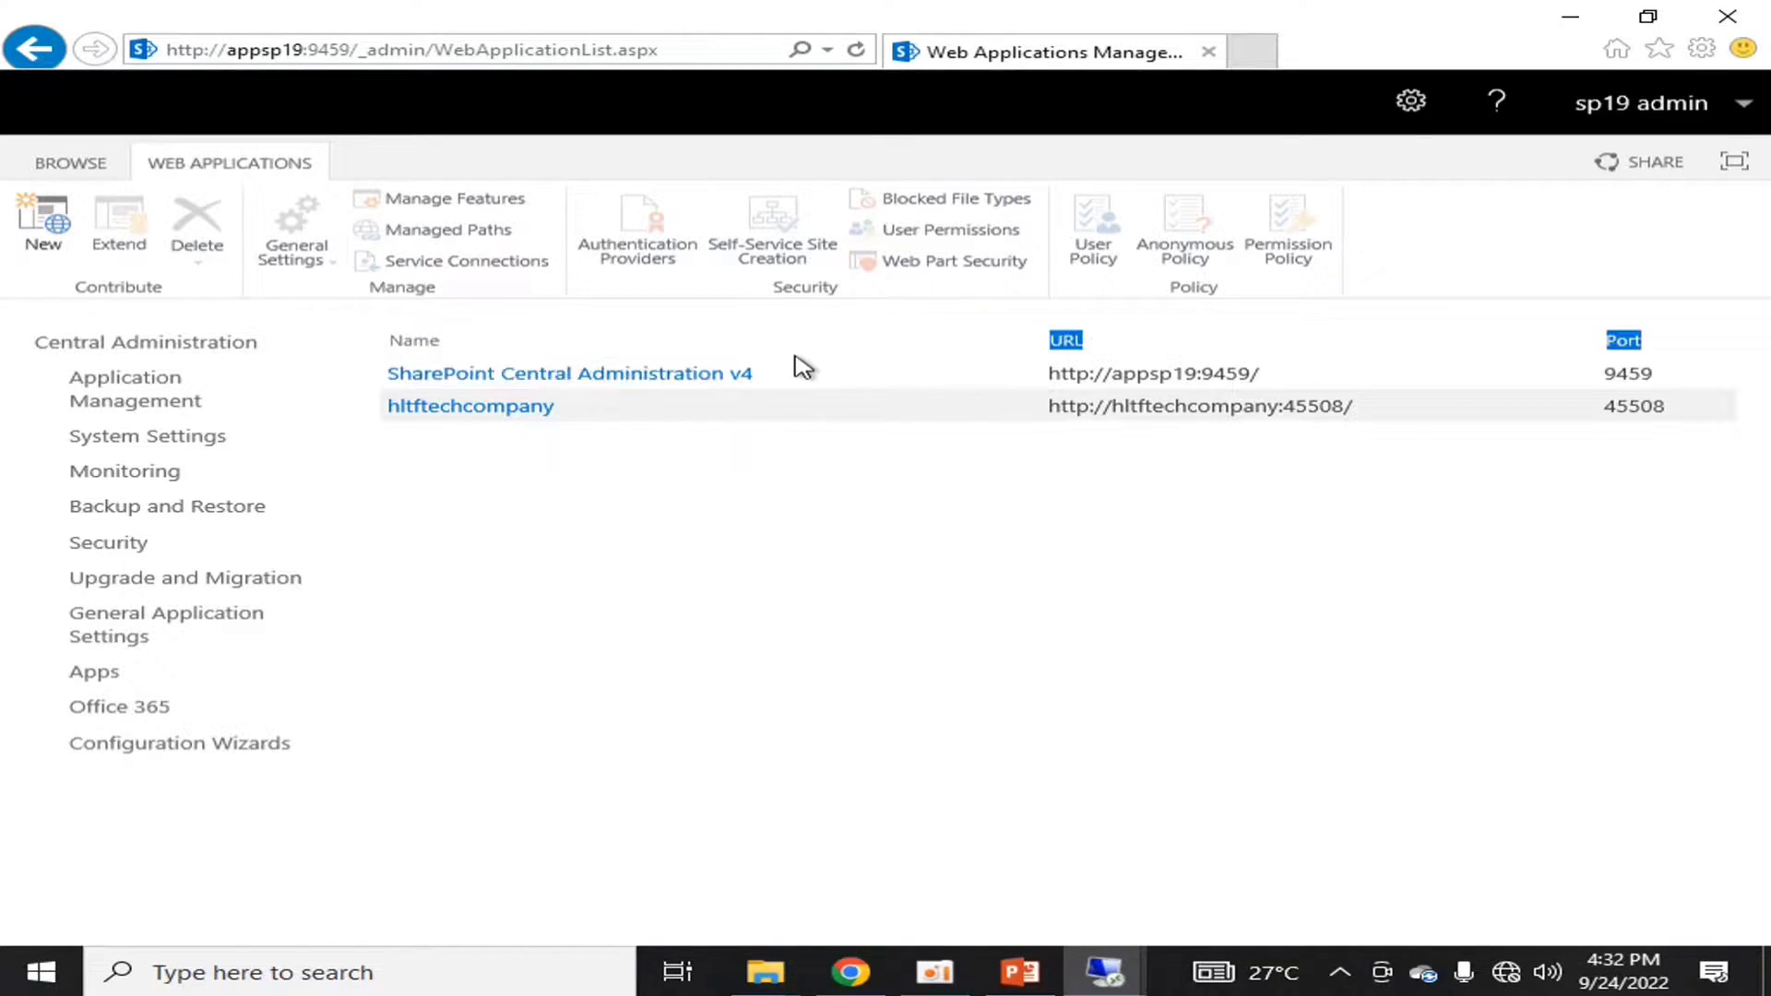
click(744, 510)
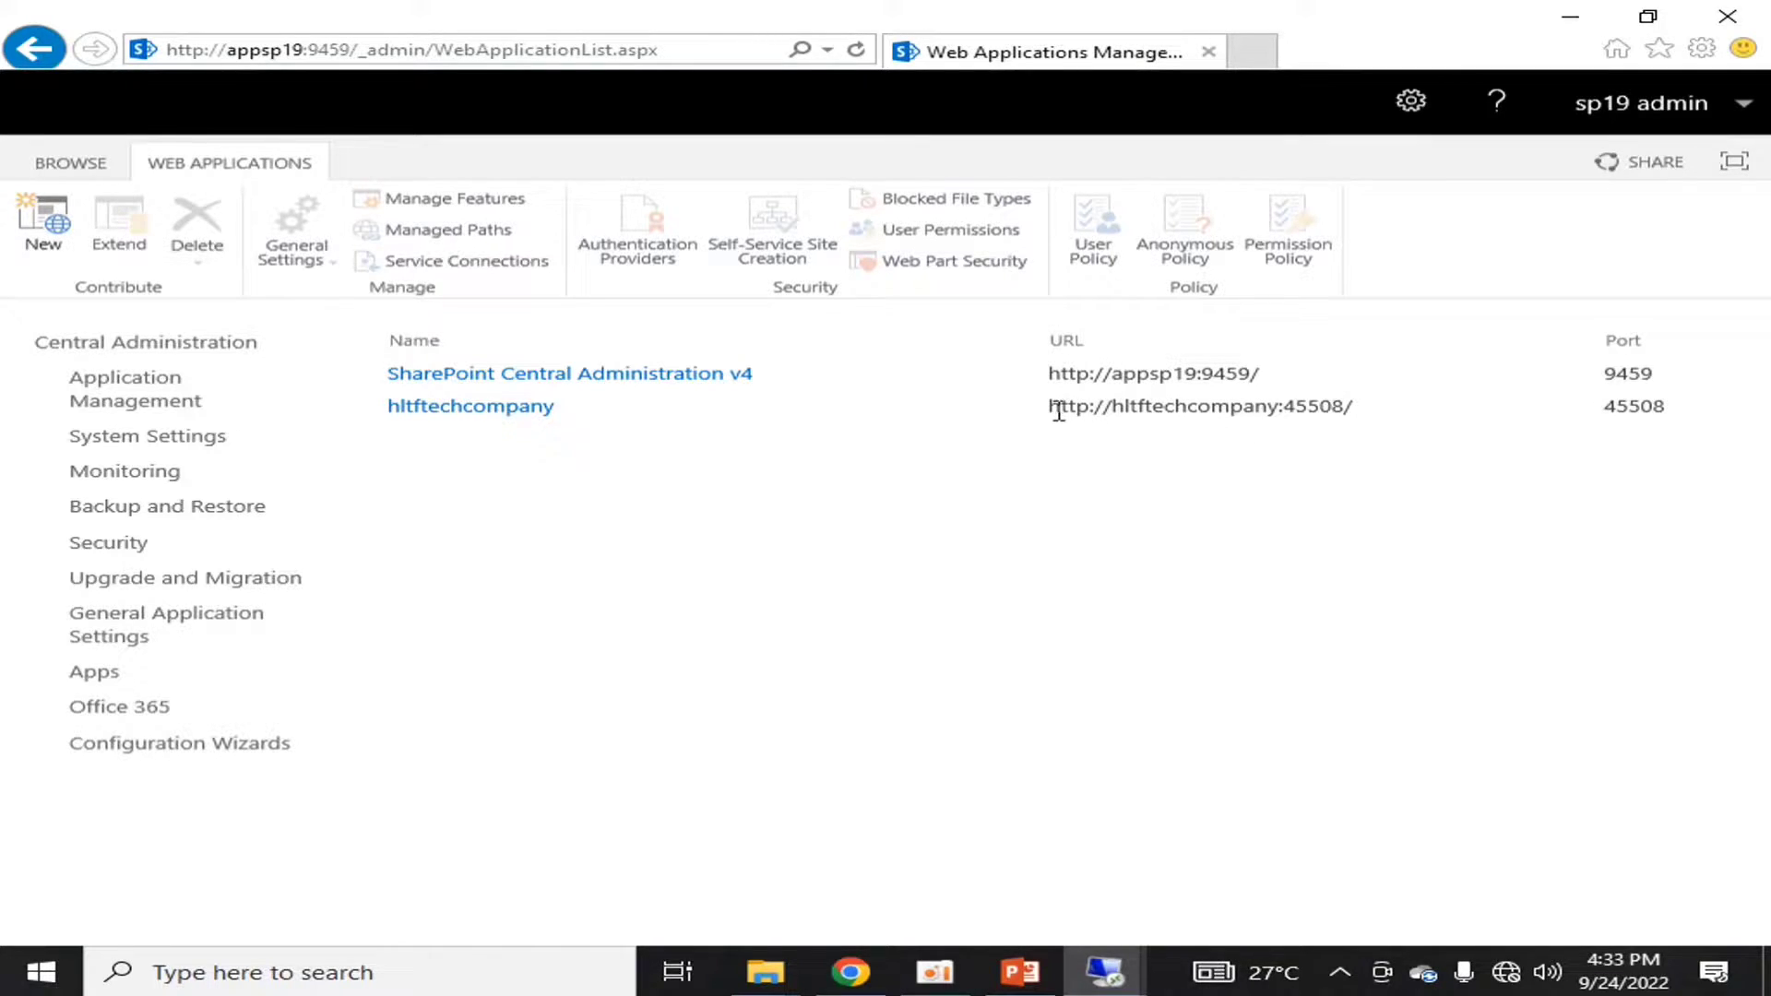
drag(1051, 412, 1371, 411)
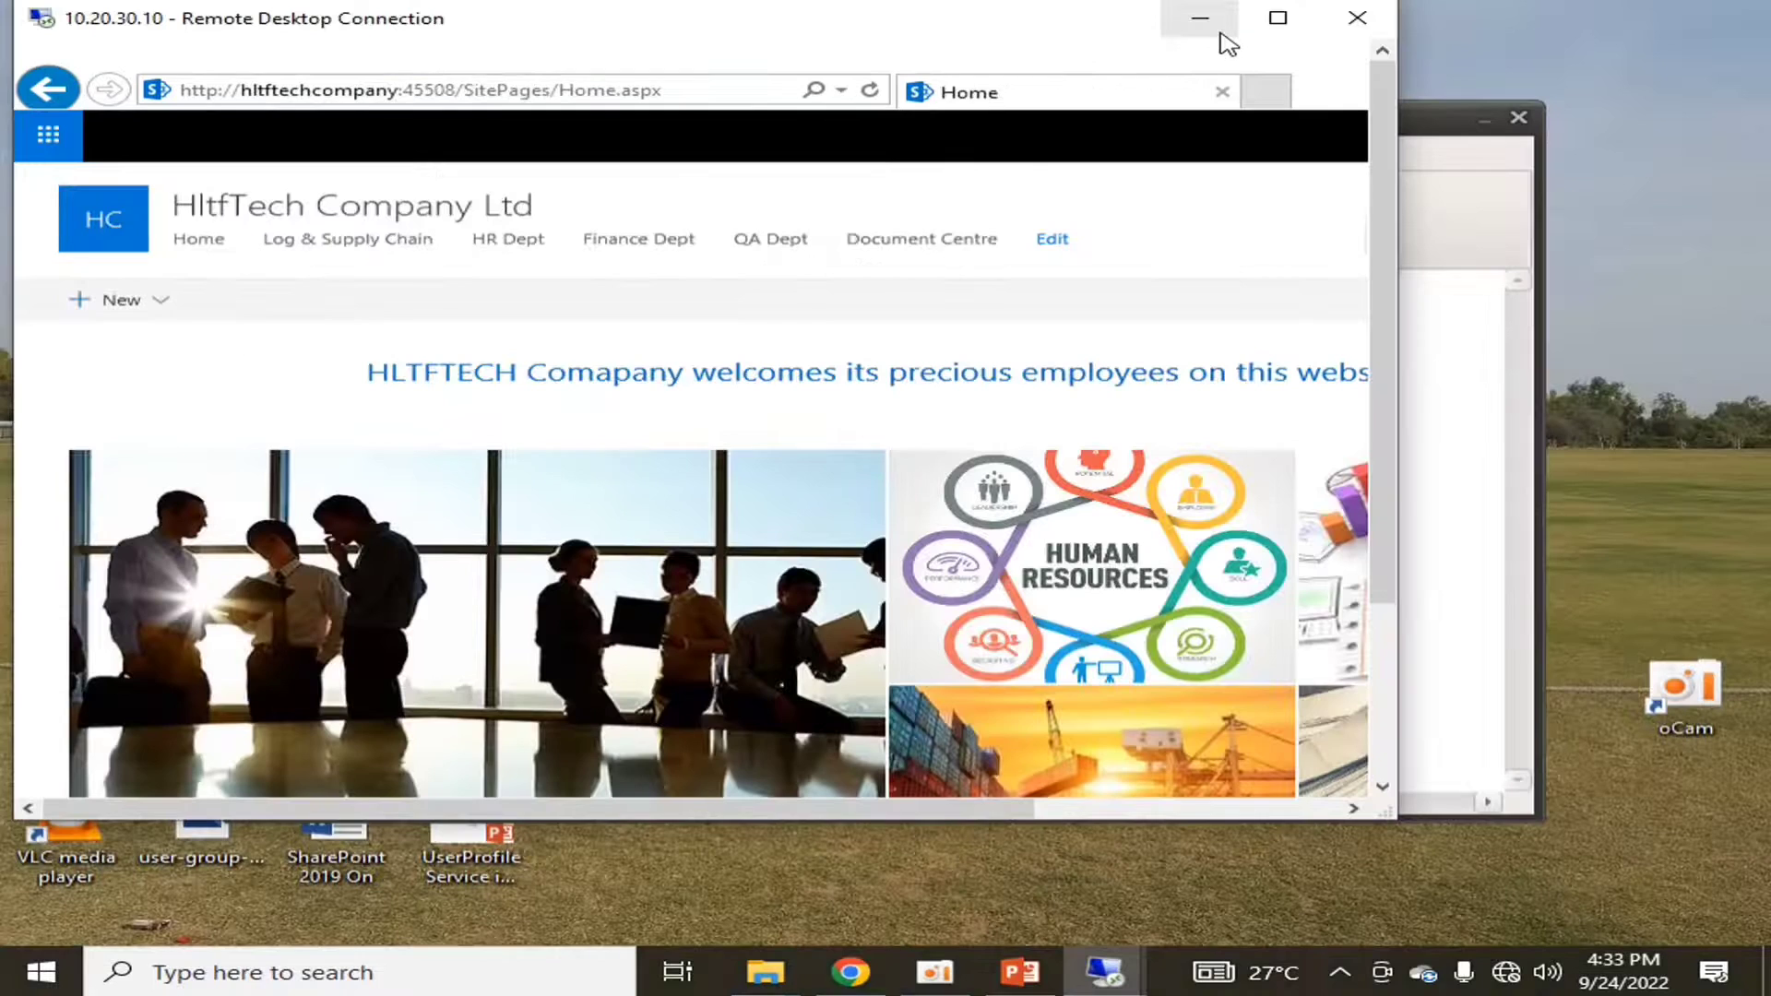
Switch to the 10.20.30.10 remote session, maximize it and examine the base URL of the HltfTech Company Ltd home page.
click(1275, 20)
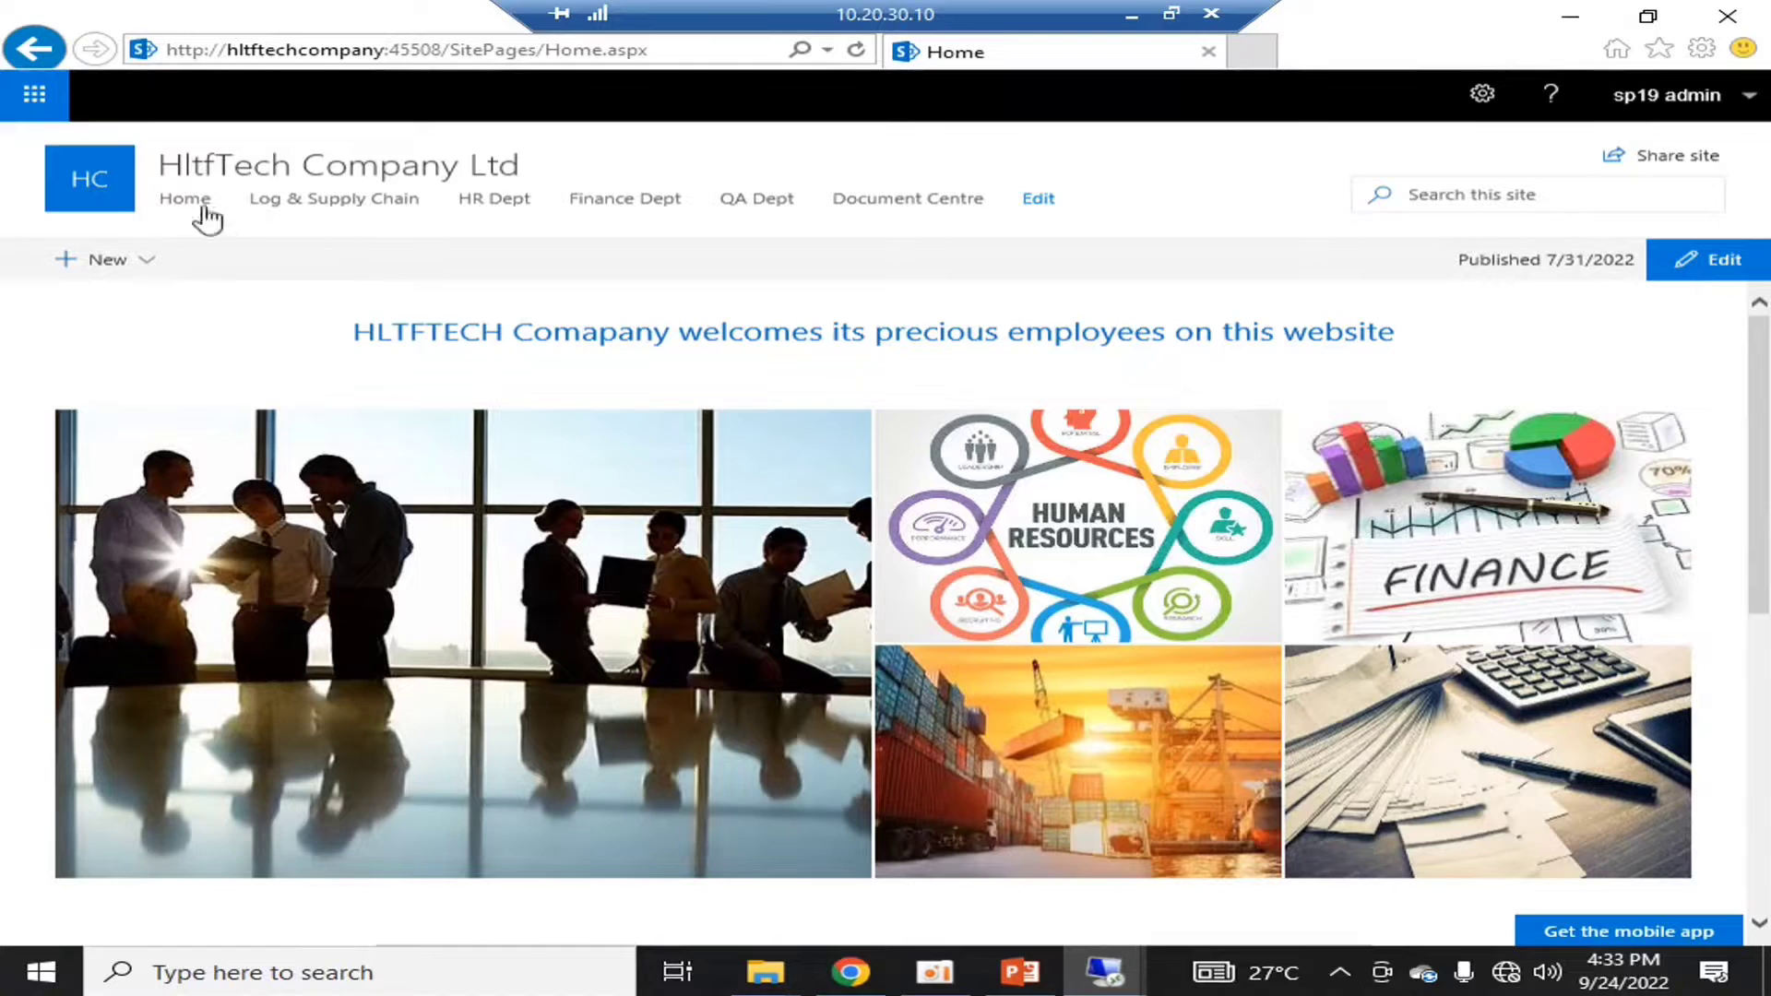
click(416, 49)
click(416, 49)
drag(445, 49, 166, 49)
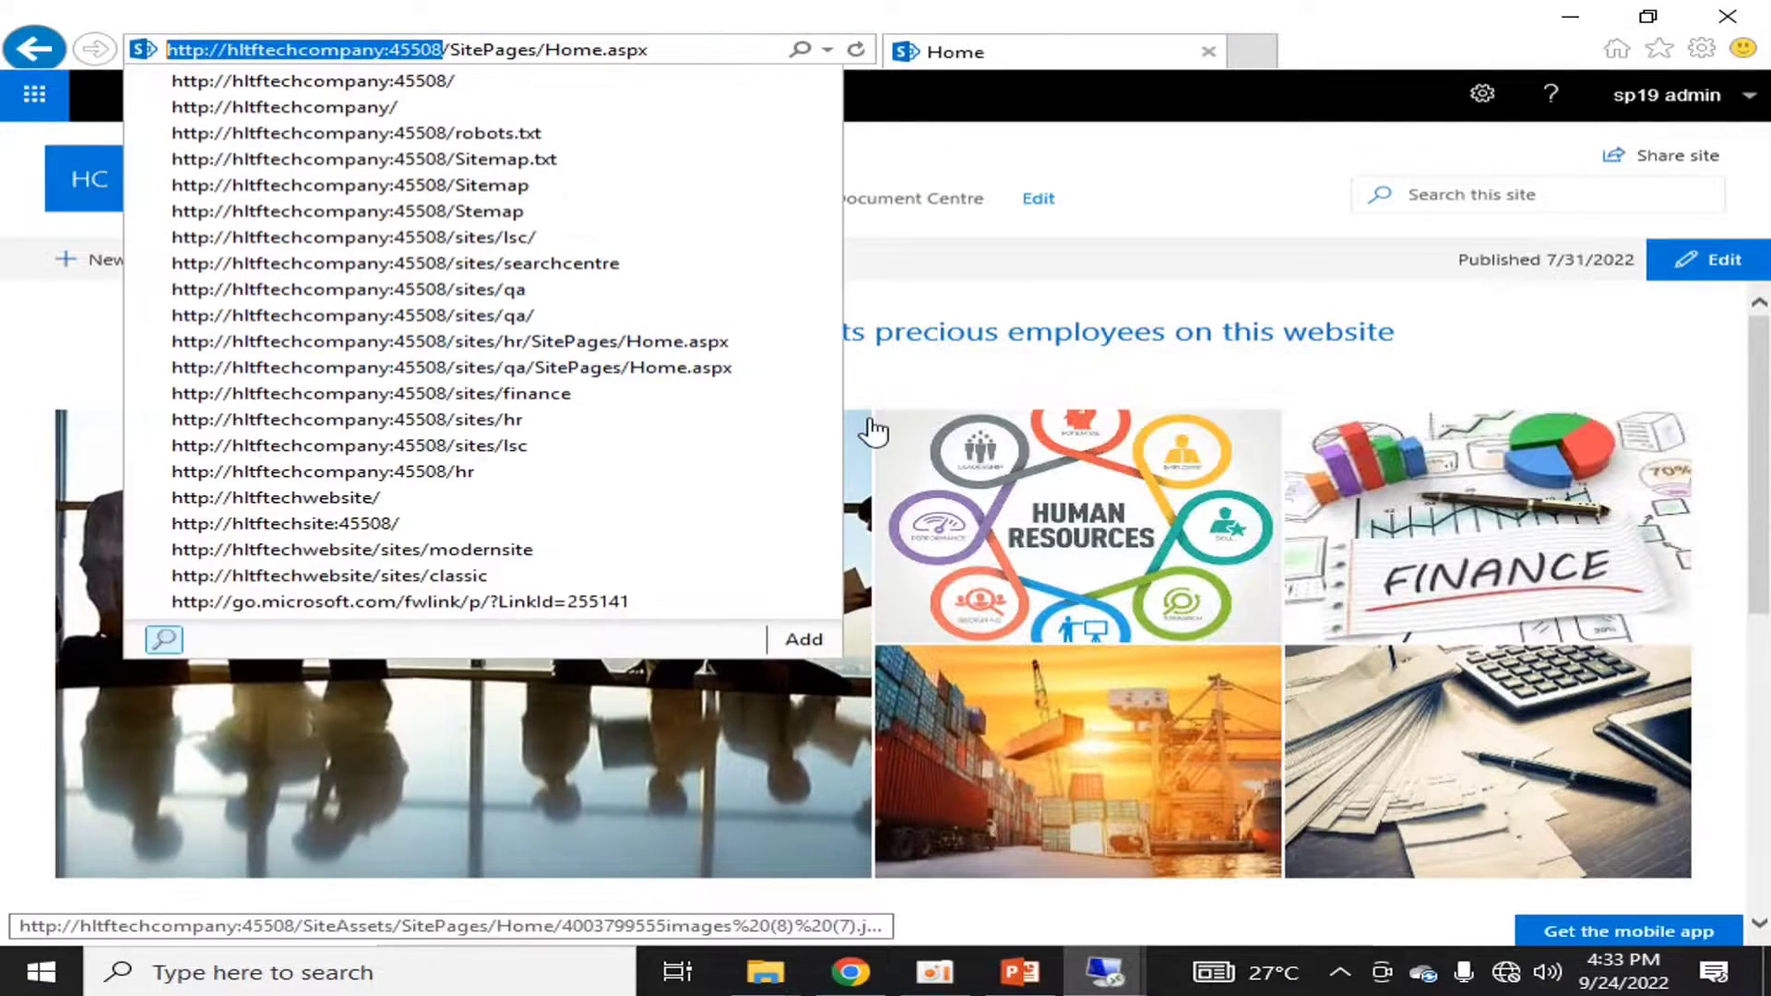
click(1147, 182)
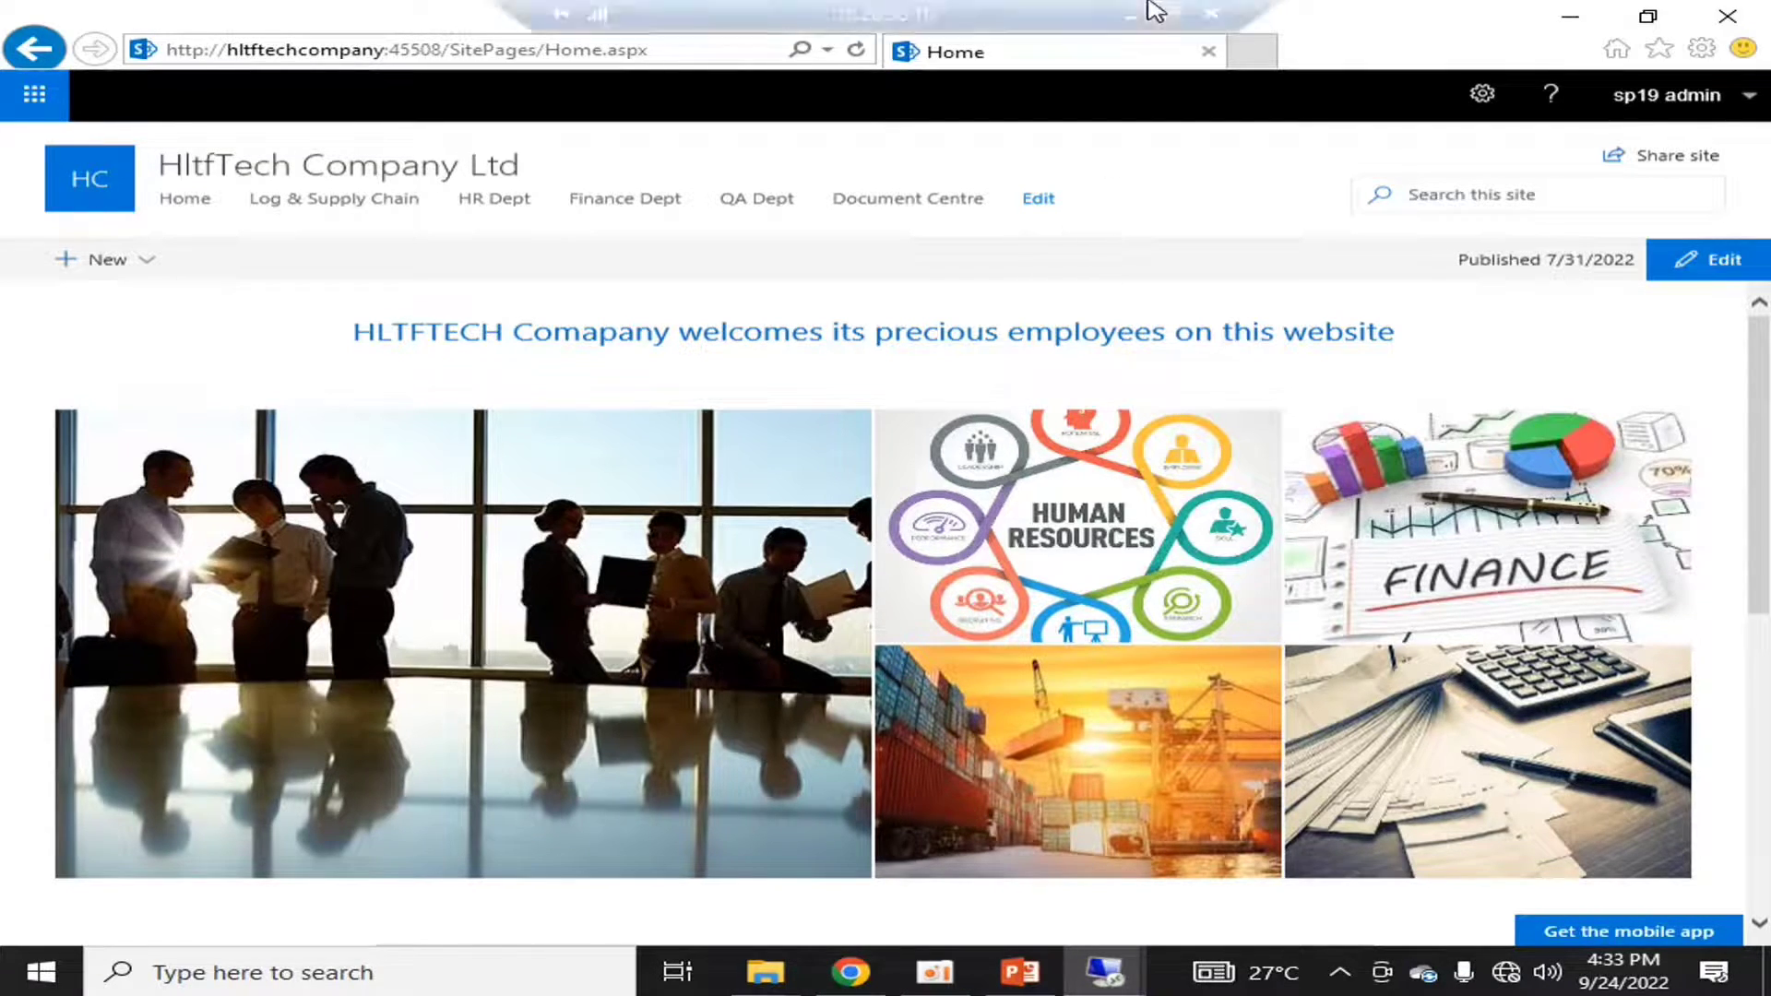
Return to the 10.20.30.13 remote session and open the general settings of the hltftechcompany web application.
click(1192, 13)
mouse_move(1104, 971)
click(1214, 847)
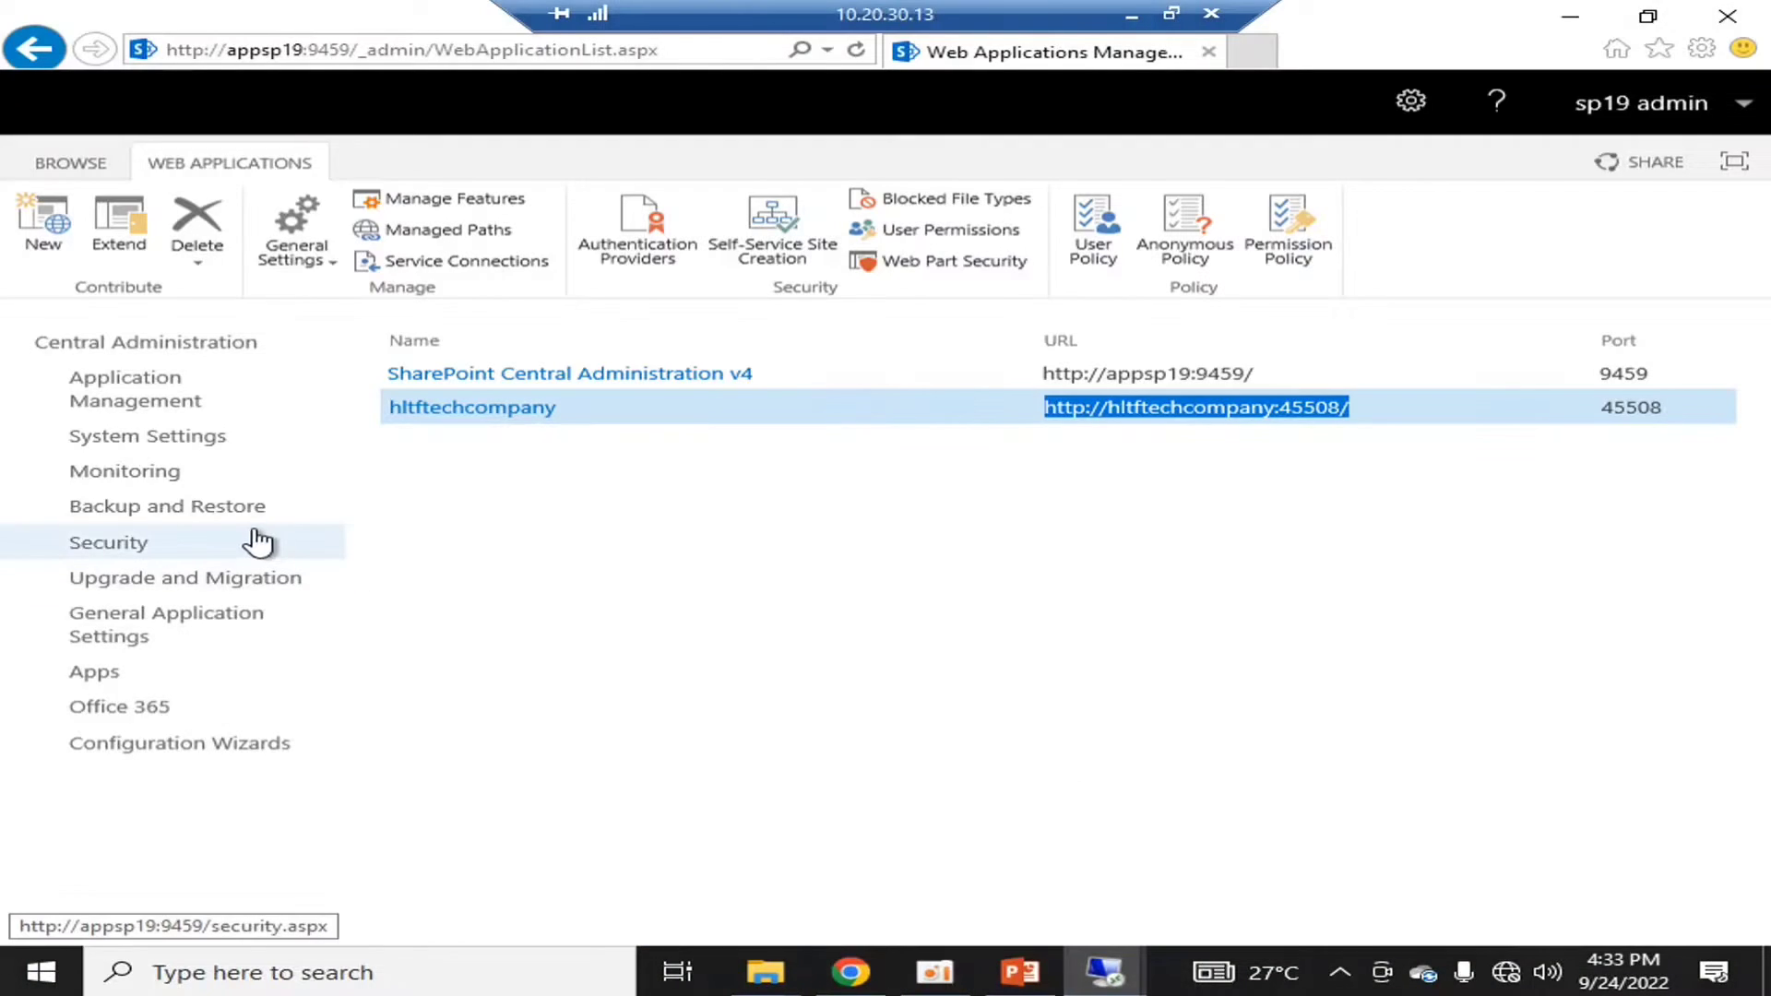
mouse_move(1019, 11)
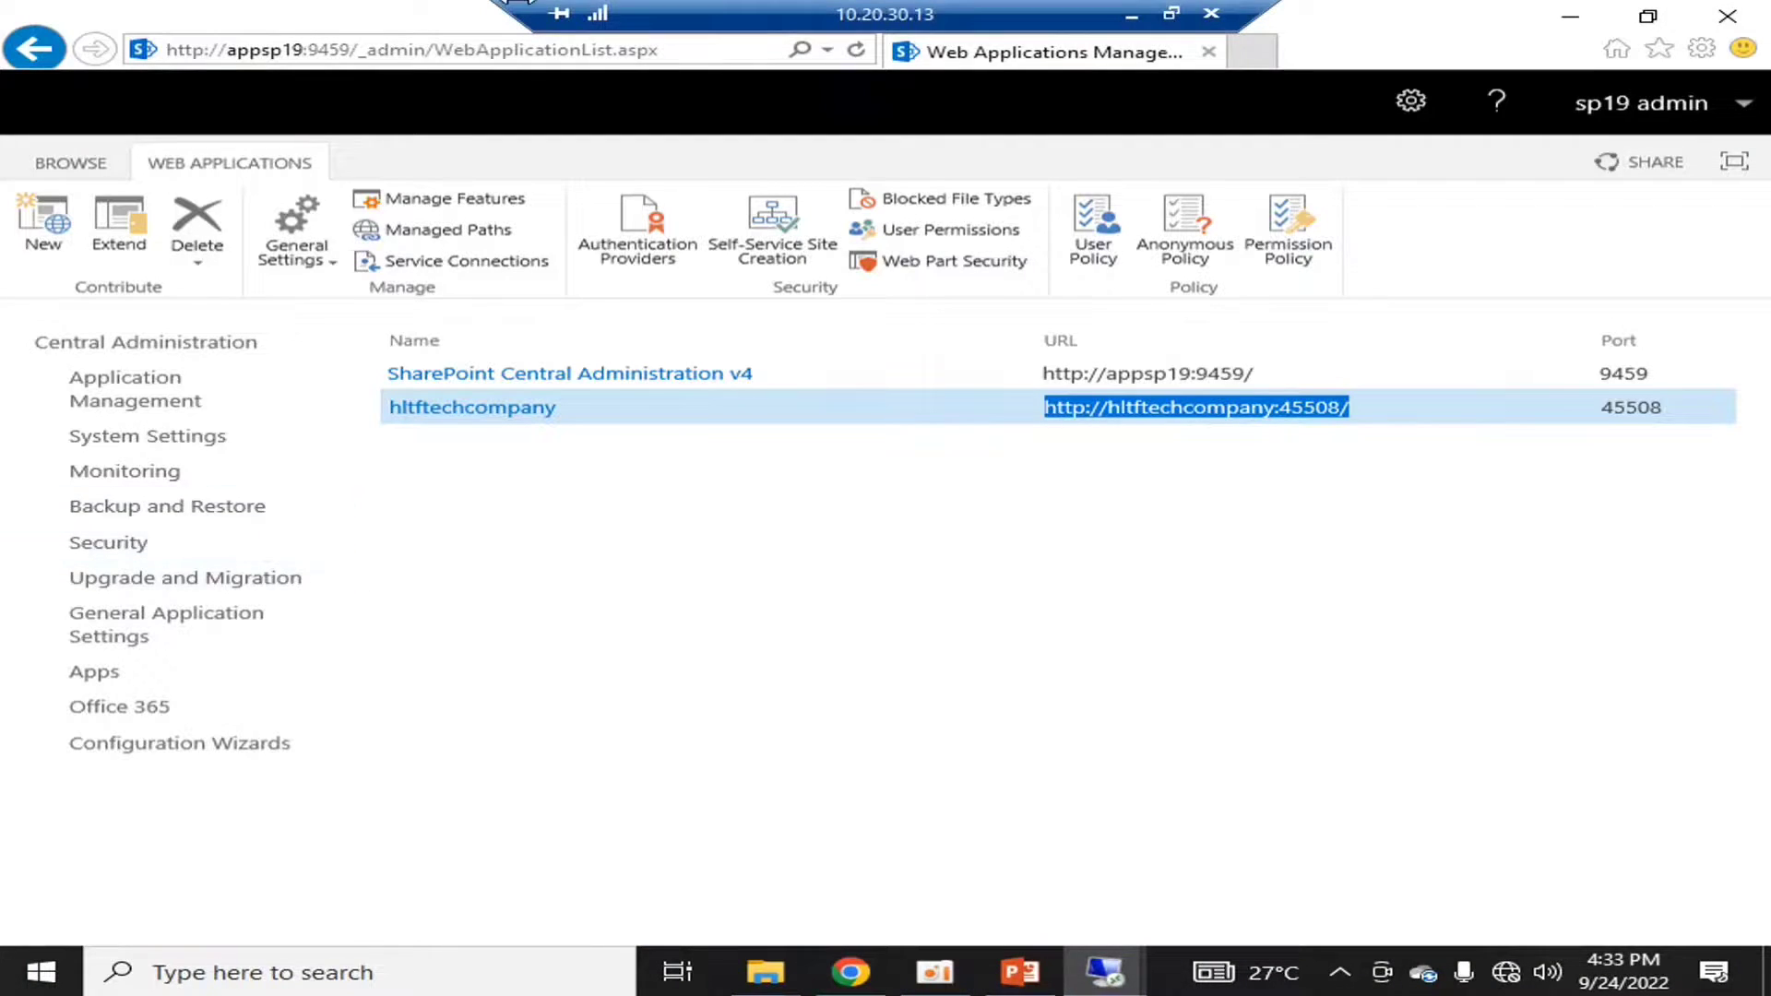
click(799, 471)
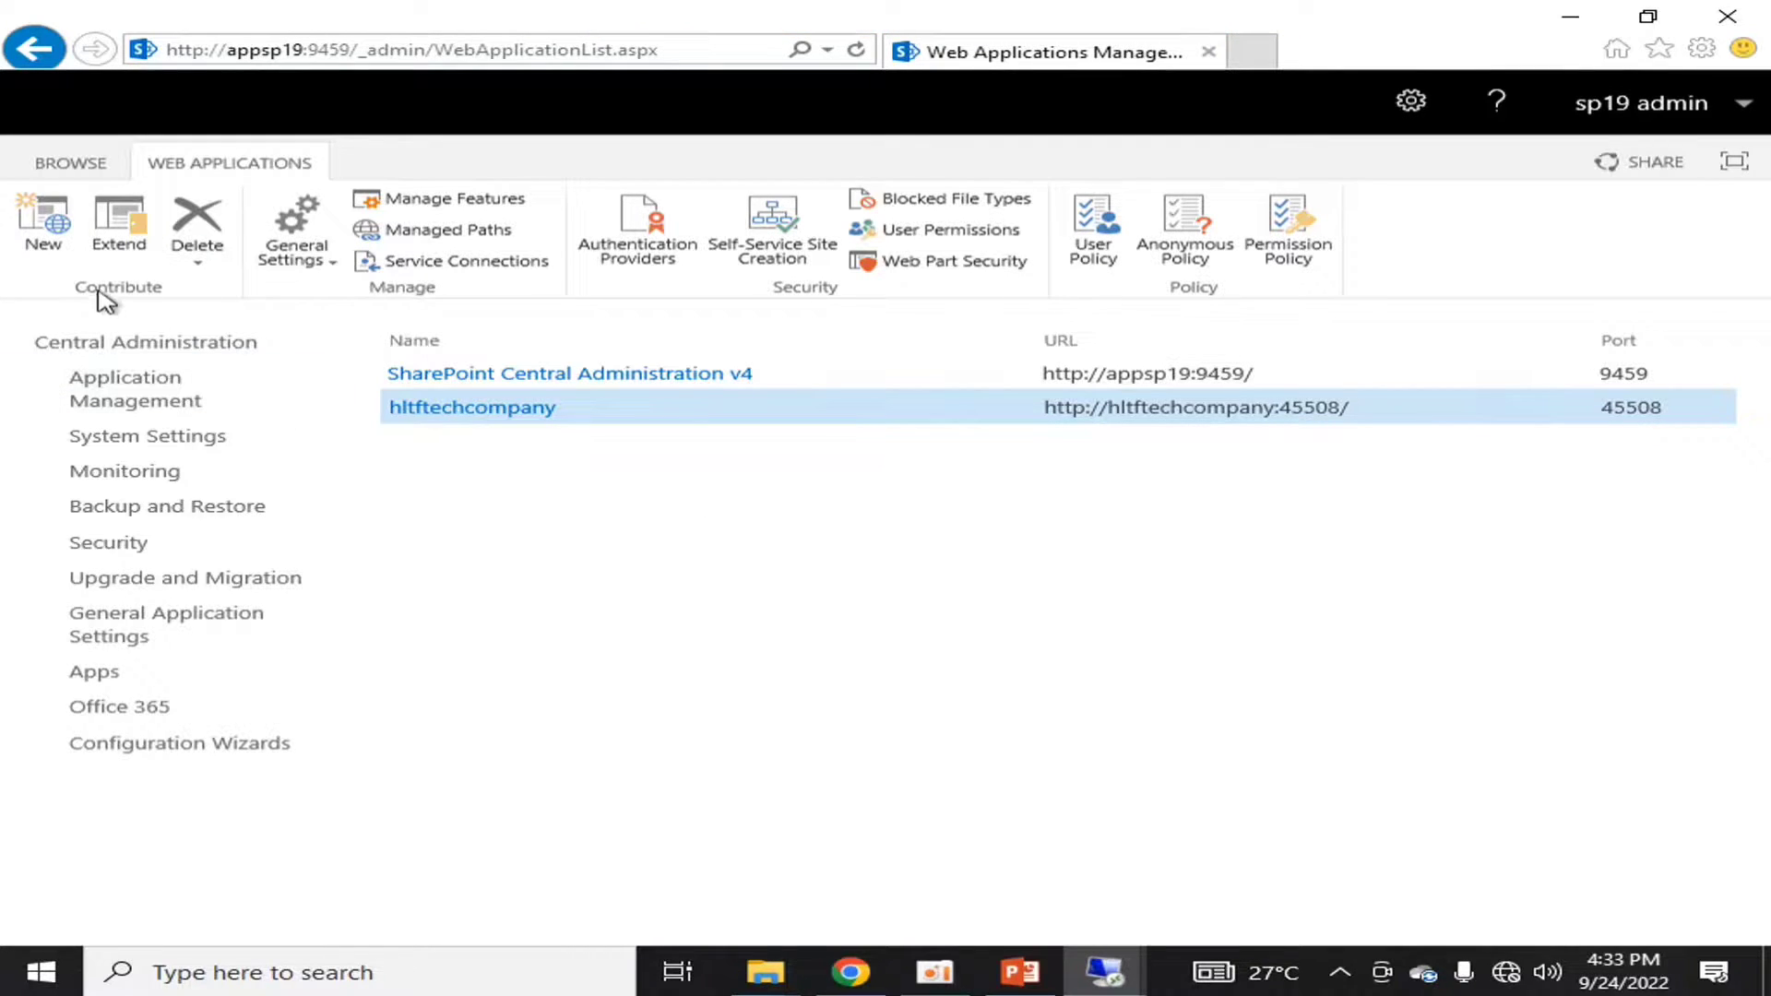
click(304, 262)
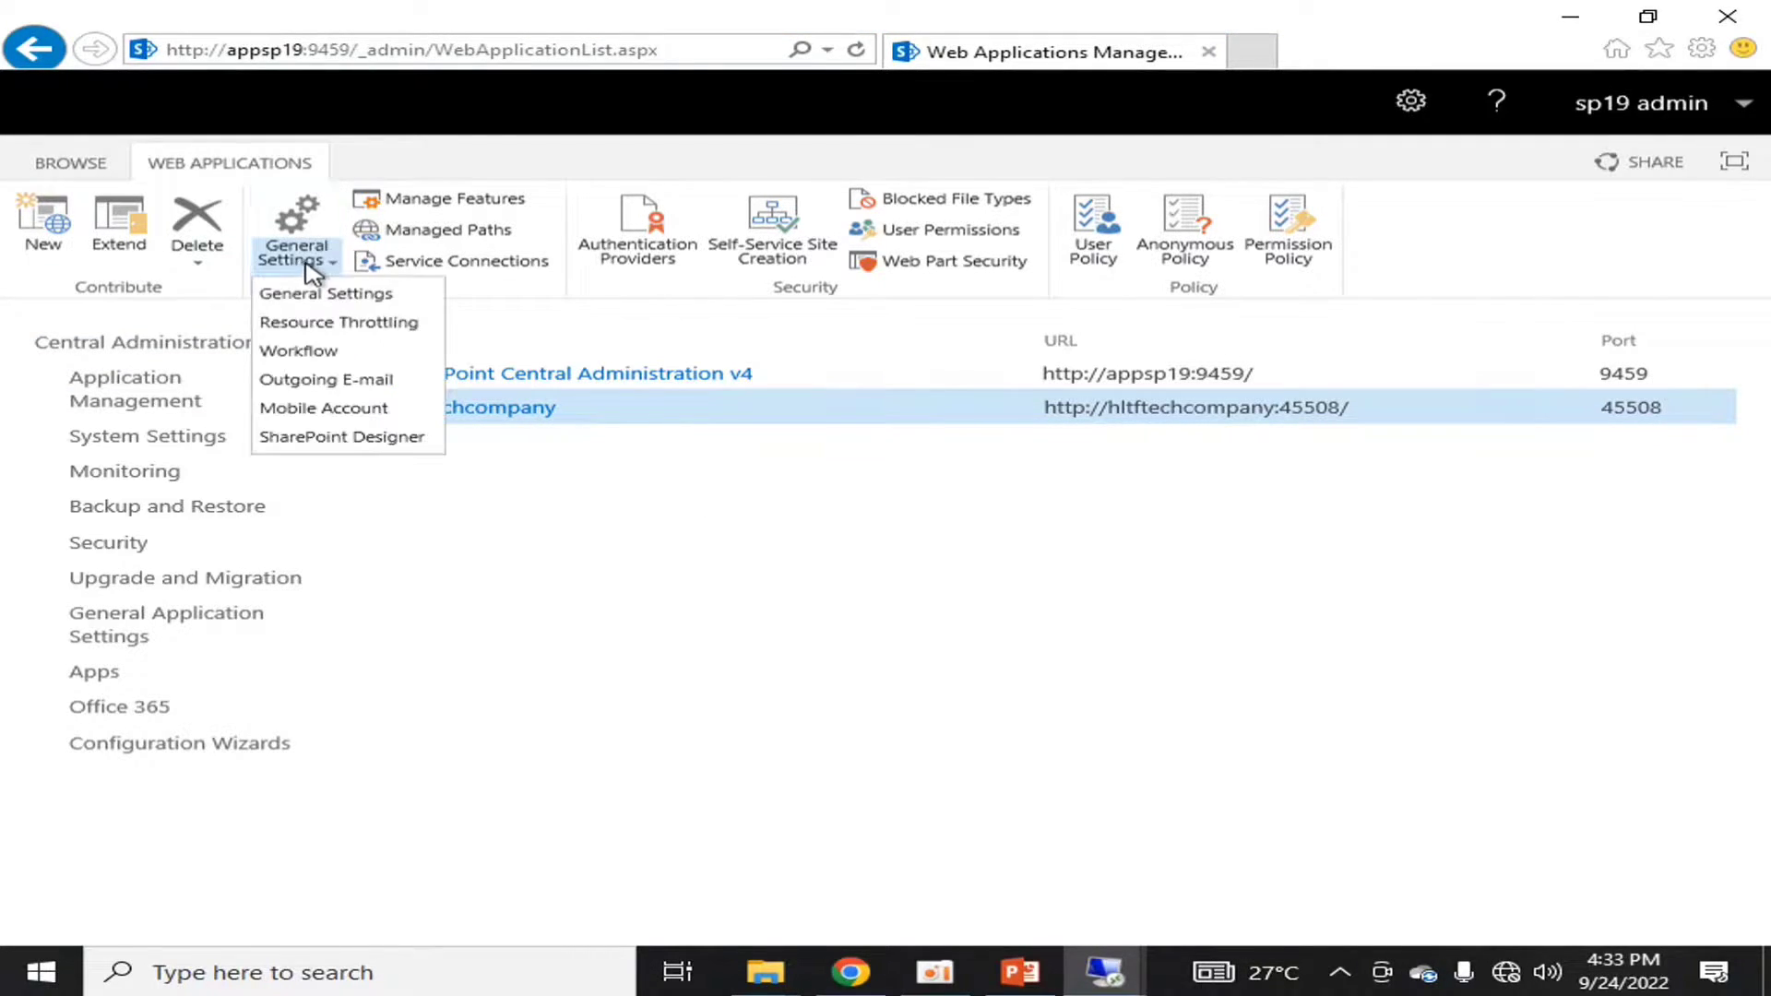
click(324, 295)
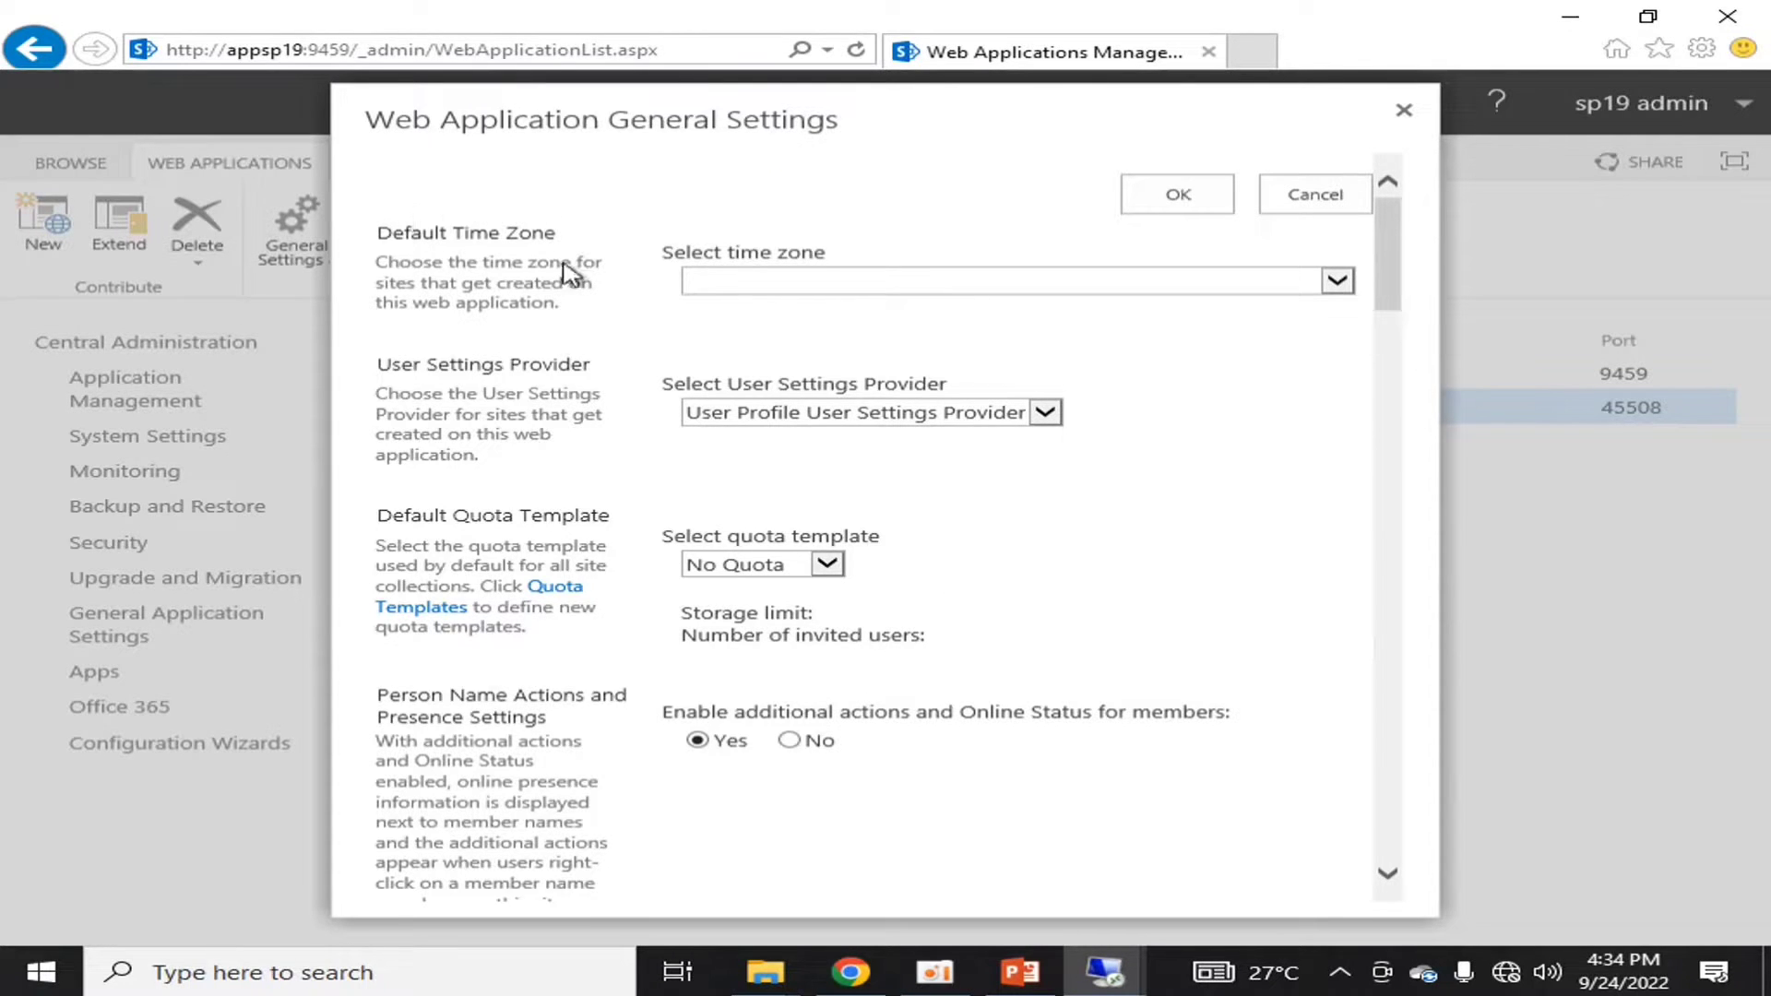
Set the web application's default time zone to (UTC) Dublin, Edinburgh, Lisbon, London.
click(773, 281)
scroll(830, 369, down, 20)
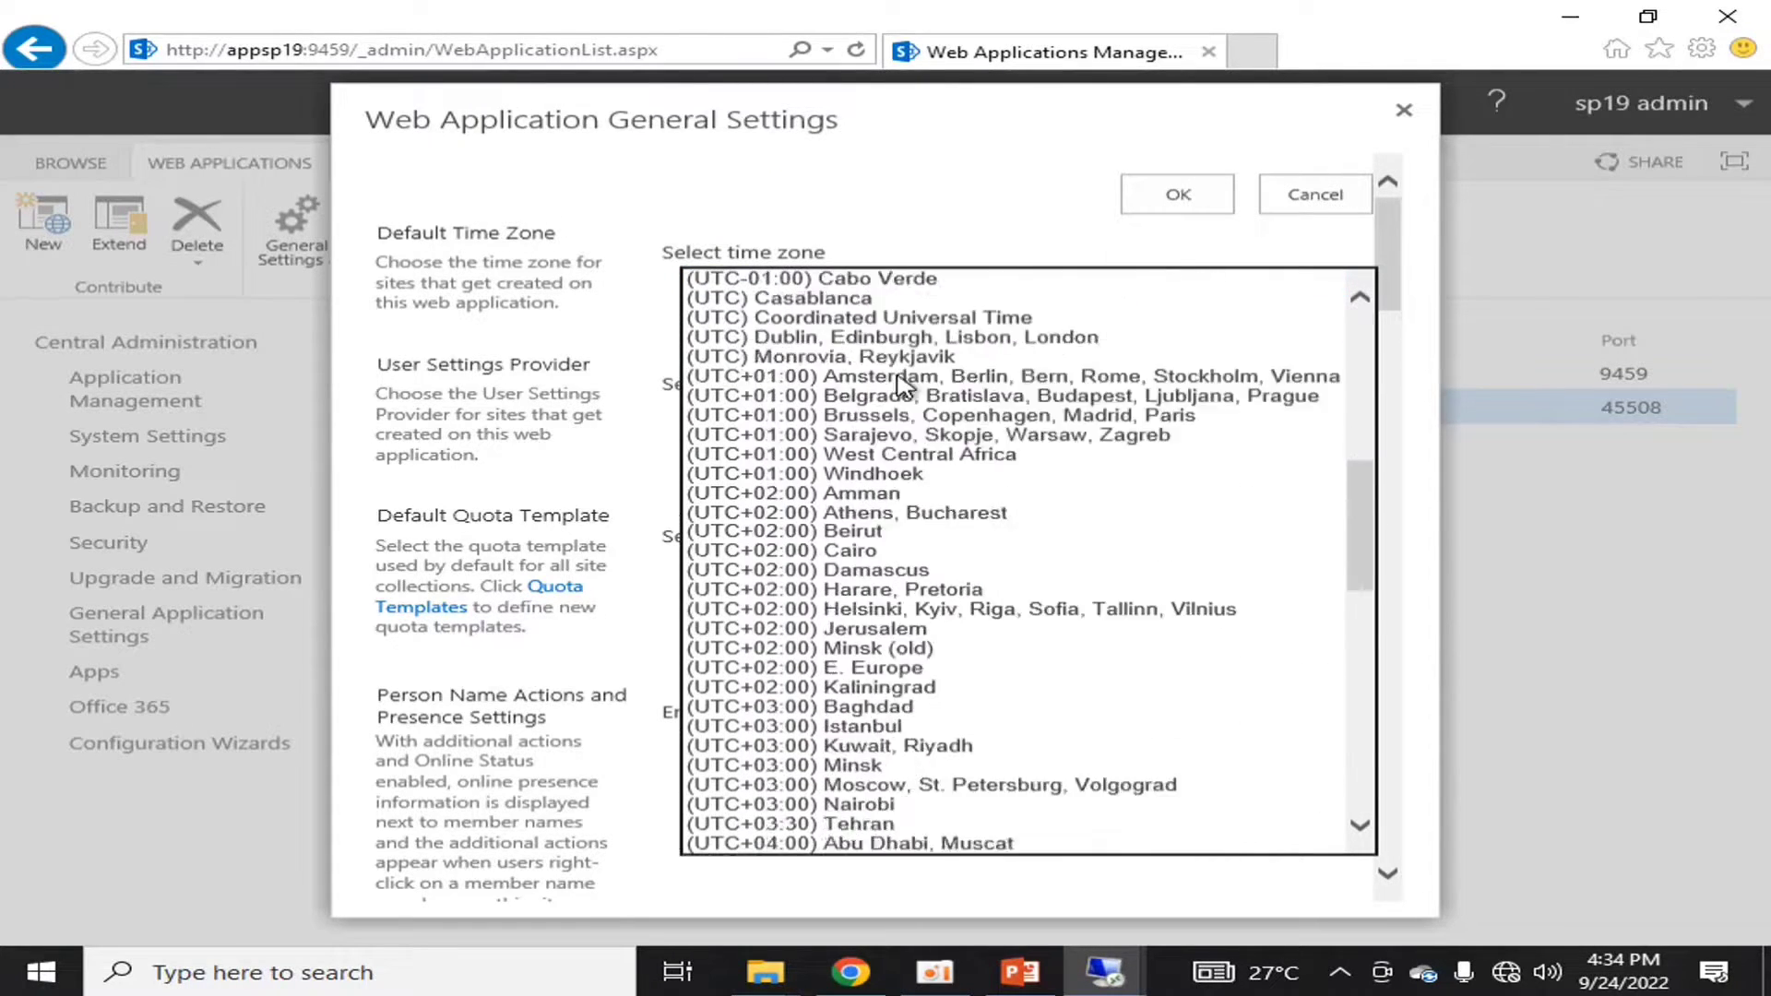
scroll(902, 385, down, 7)
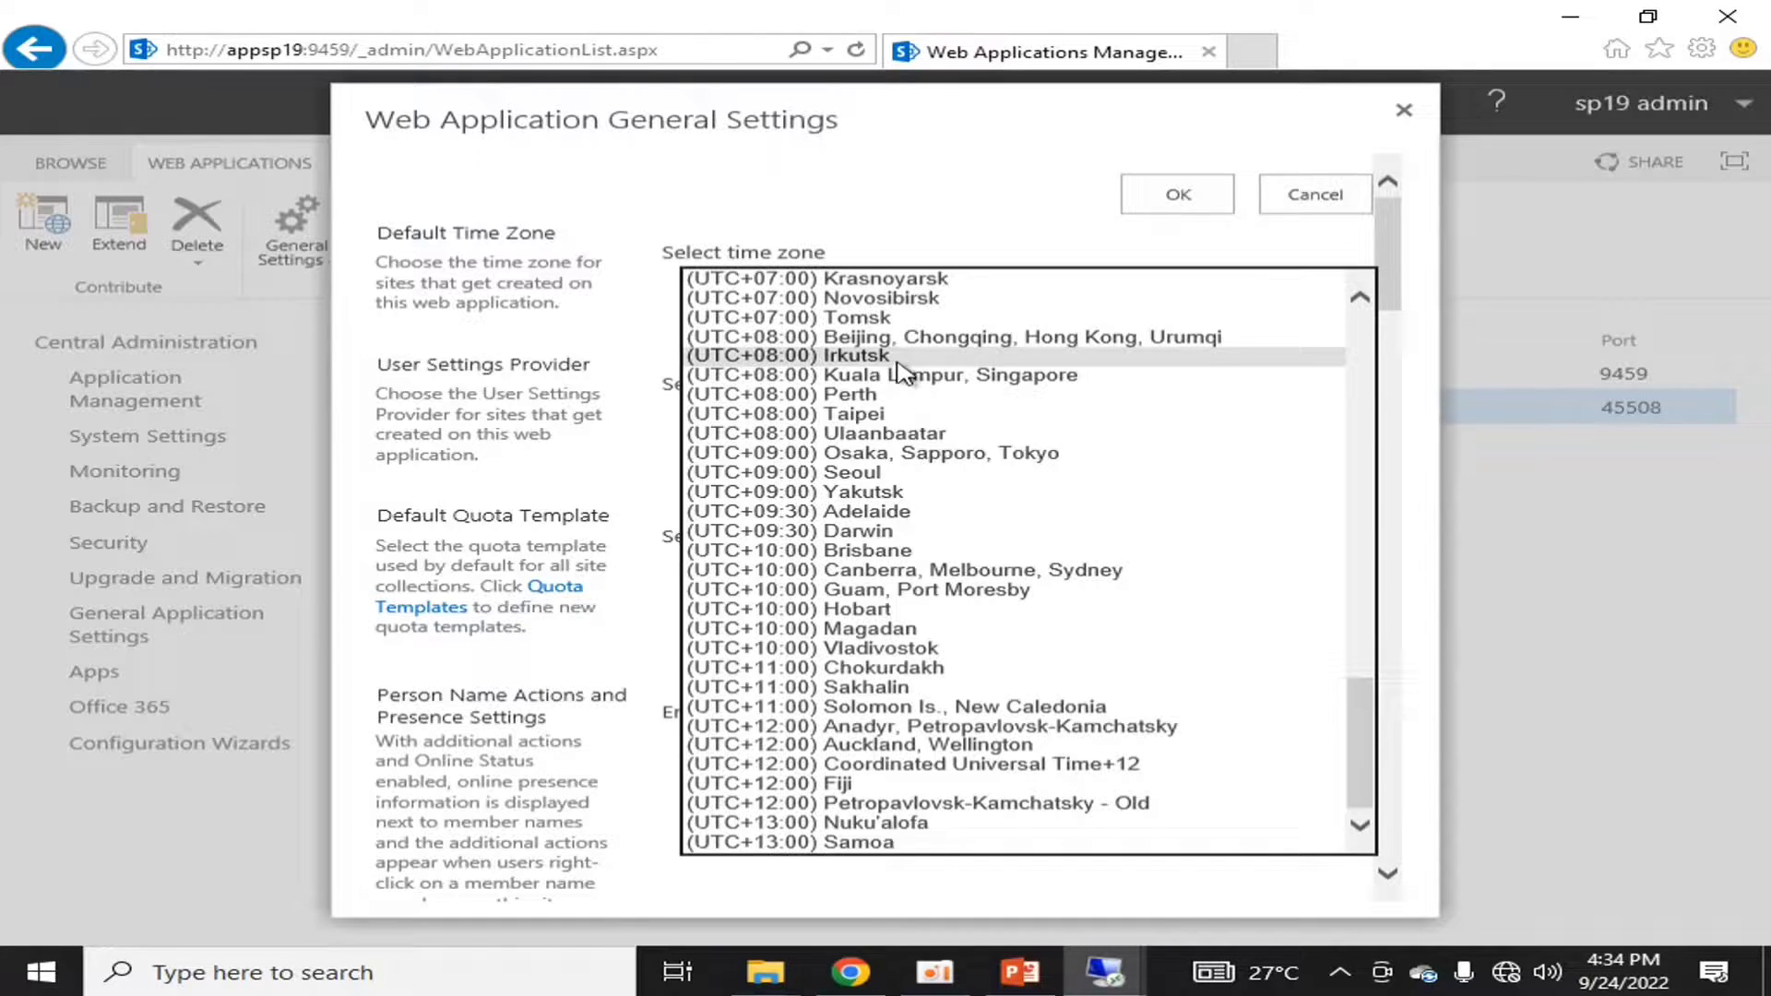
click(904, 190)
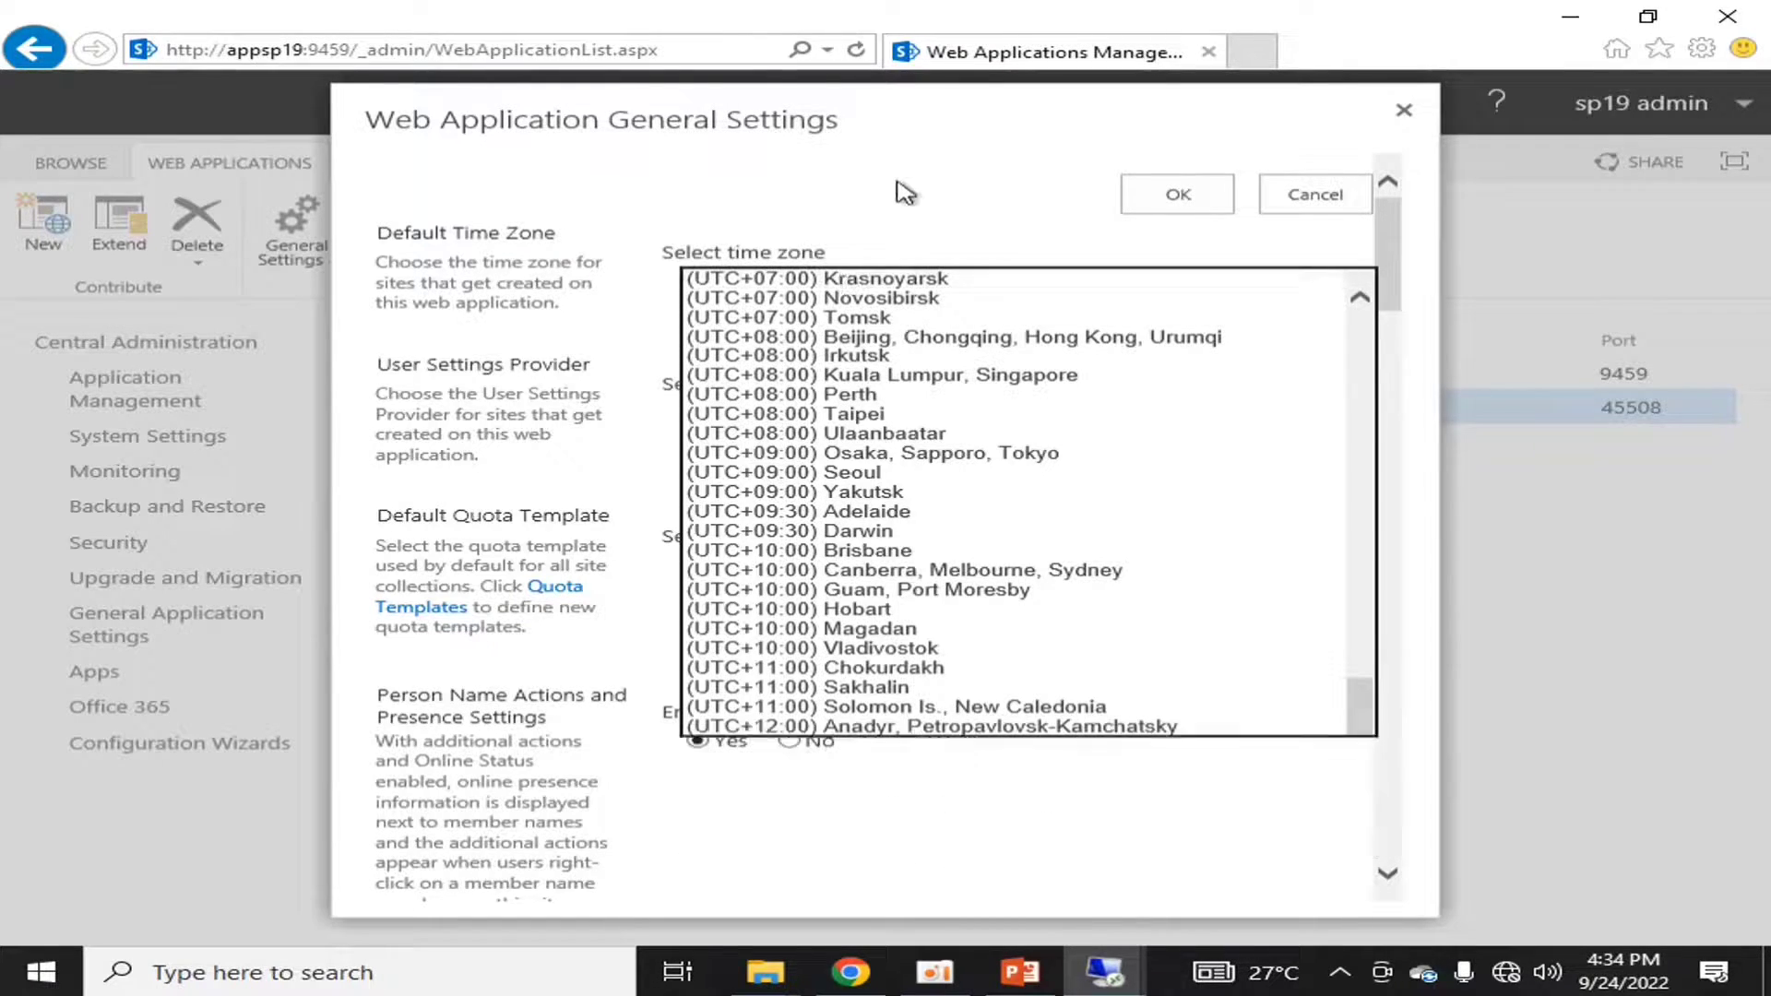
click(904, 277)
scroll(900, 688, down, 6)
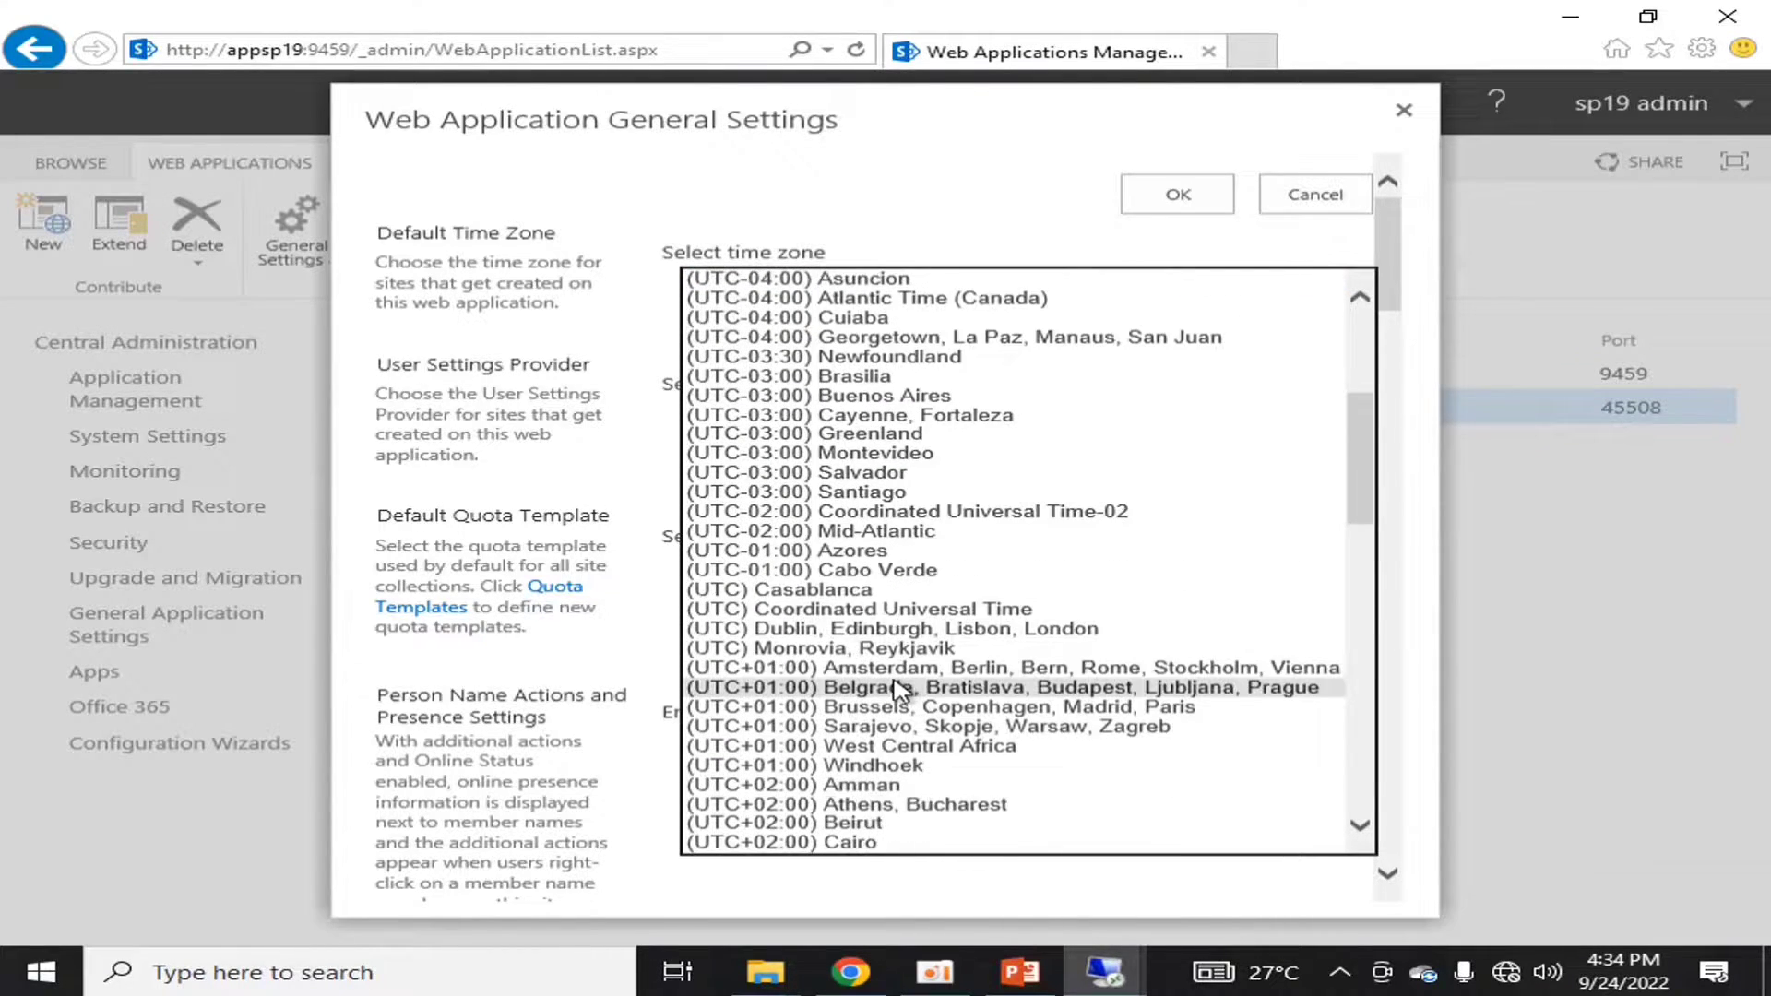
scroll(900, 688, down, 1)
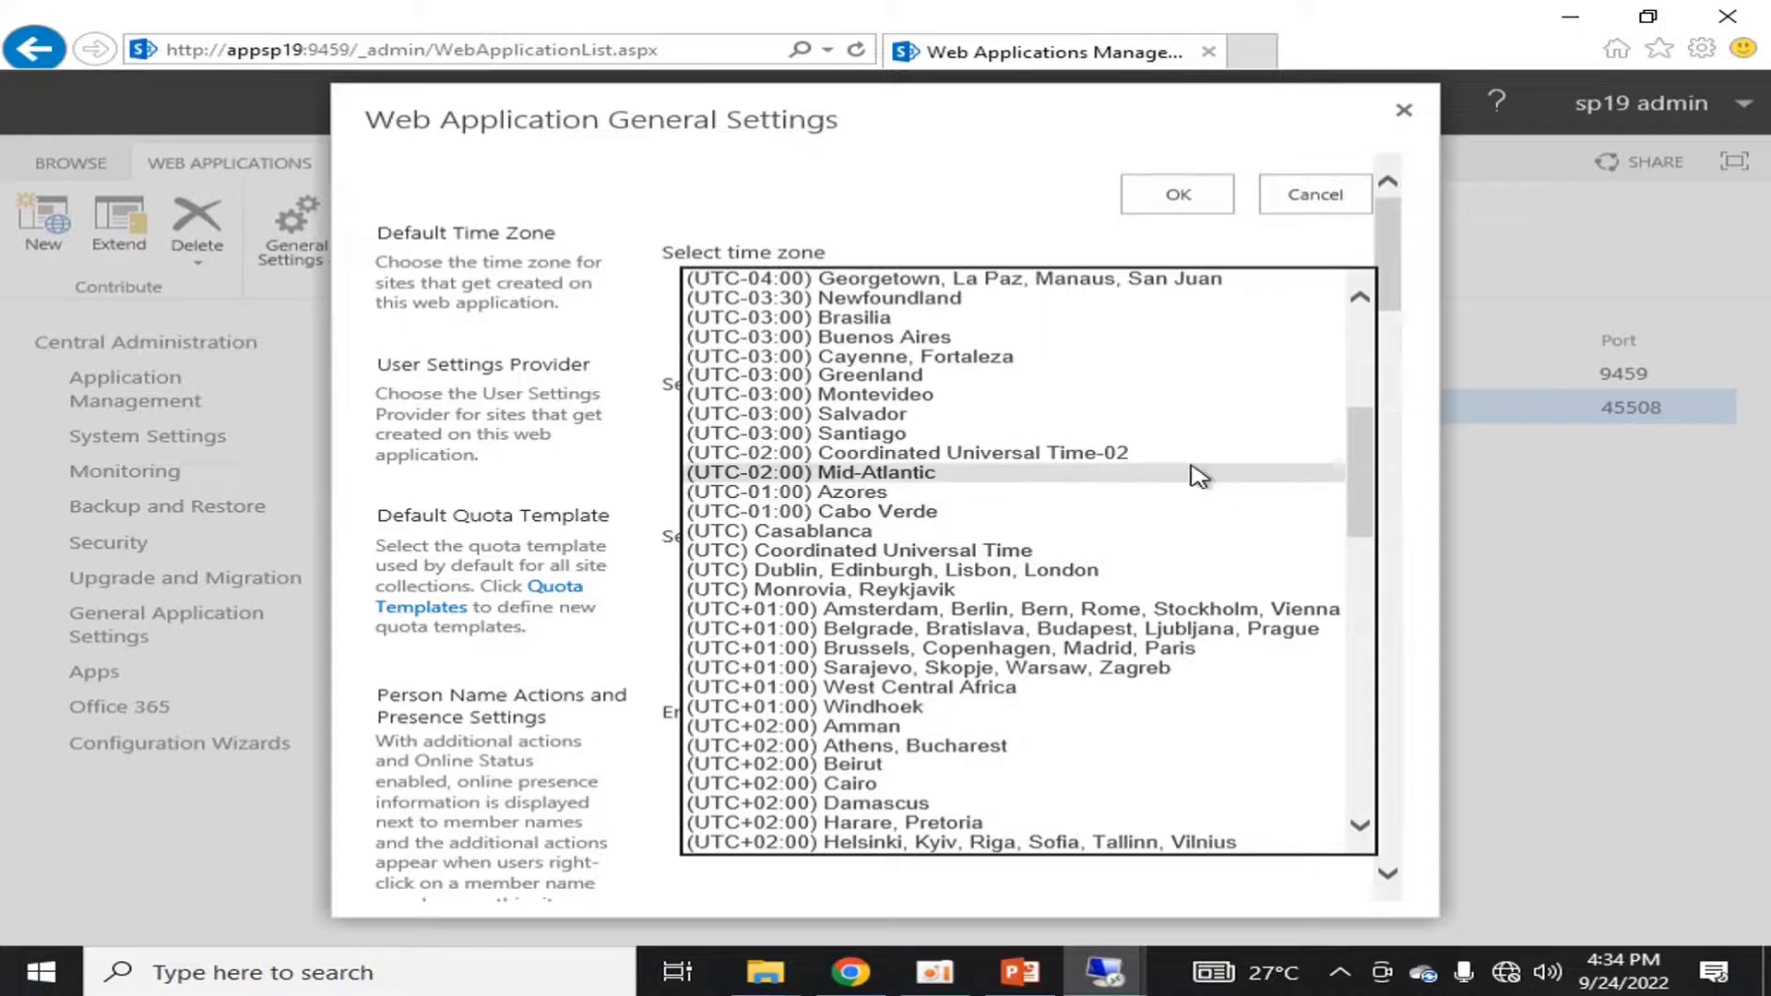
click(1096, 570)
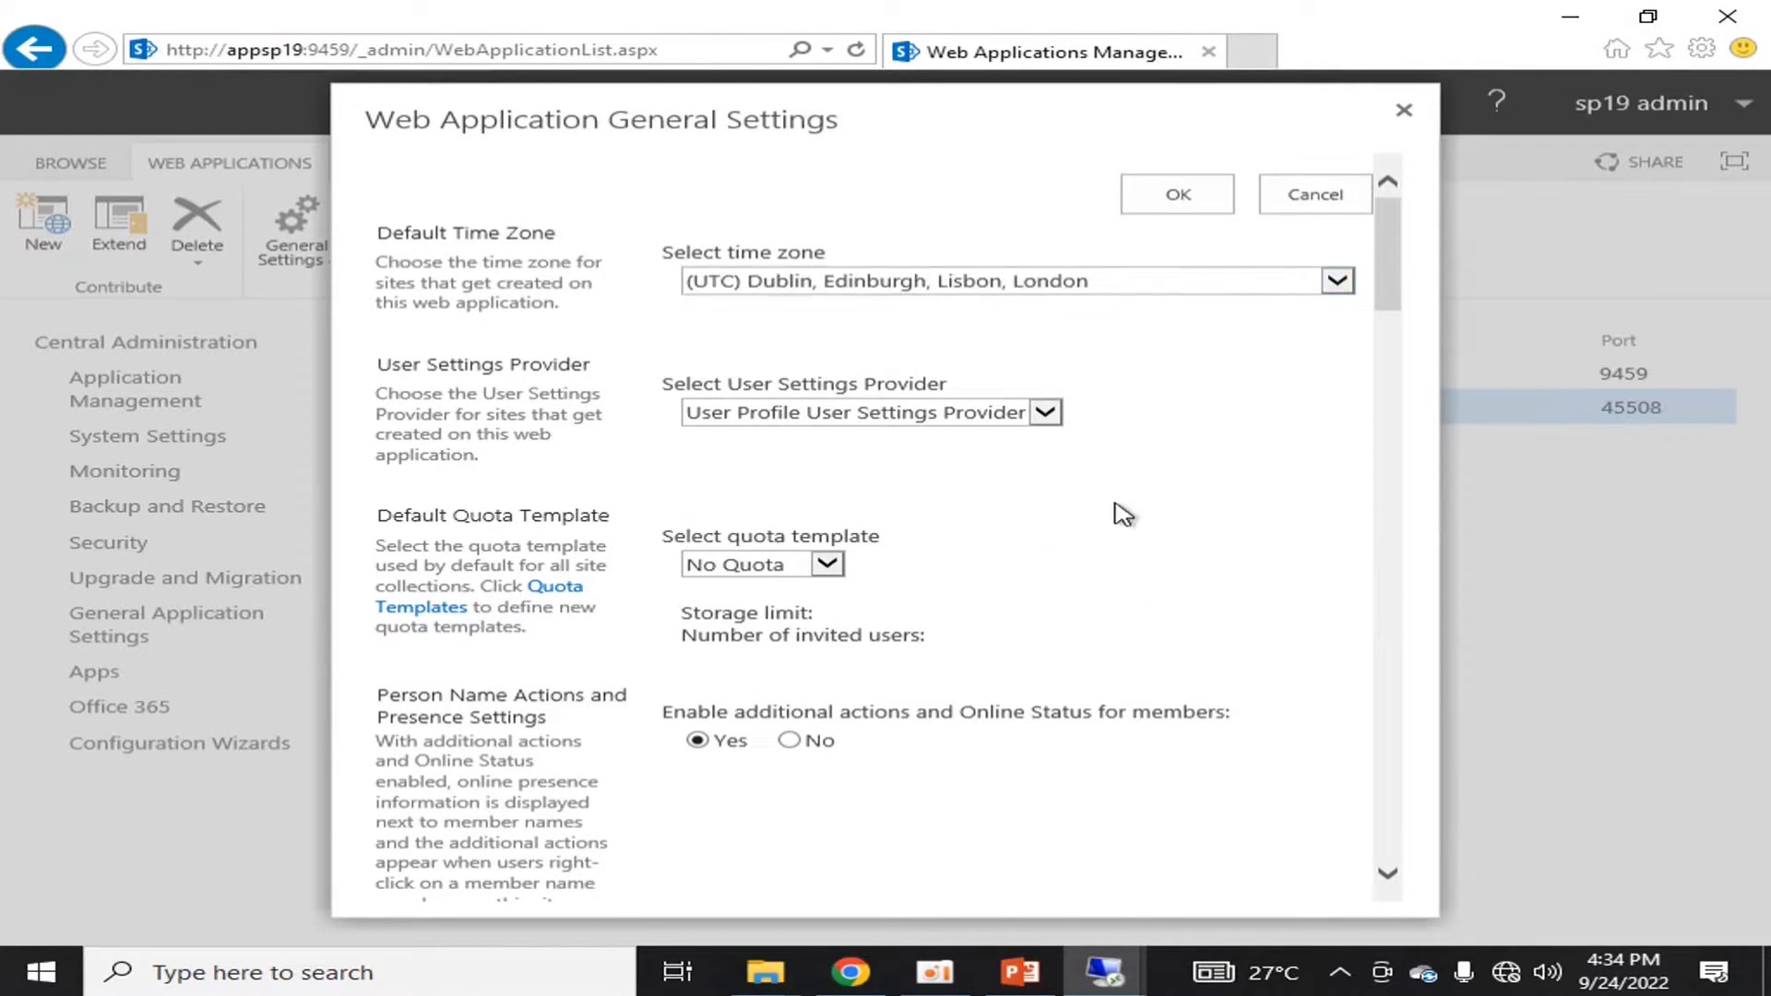
Examine the user settings provider, quota template, presence and alert settings, trying the unlimited alert number and restoring the 500 limit.
scroll(1394, 235, down, 1)
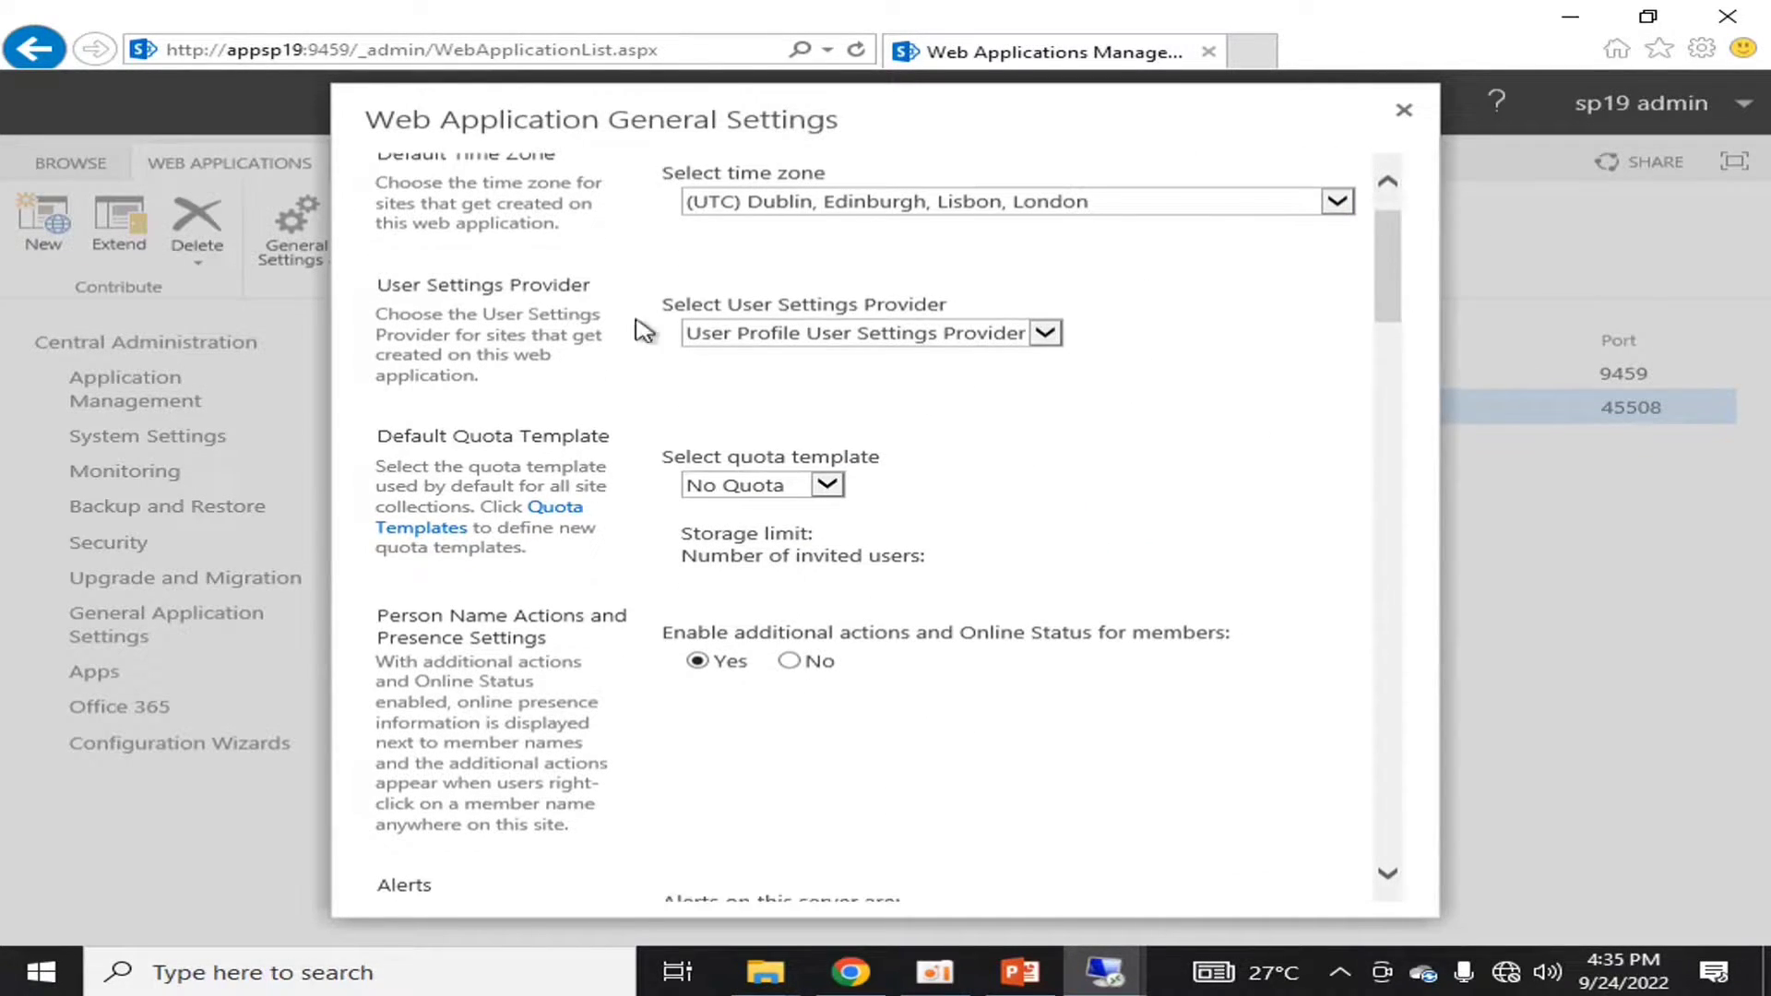
click(887, 357)
click(949, 406)
scroll(1104, 424, down, 1)
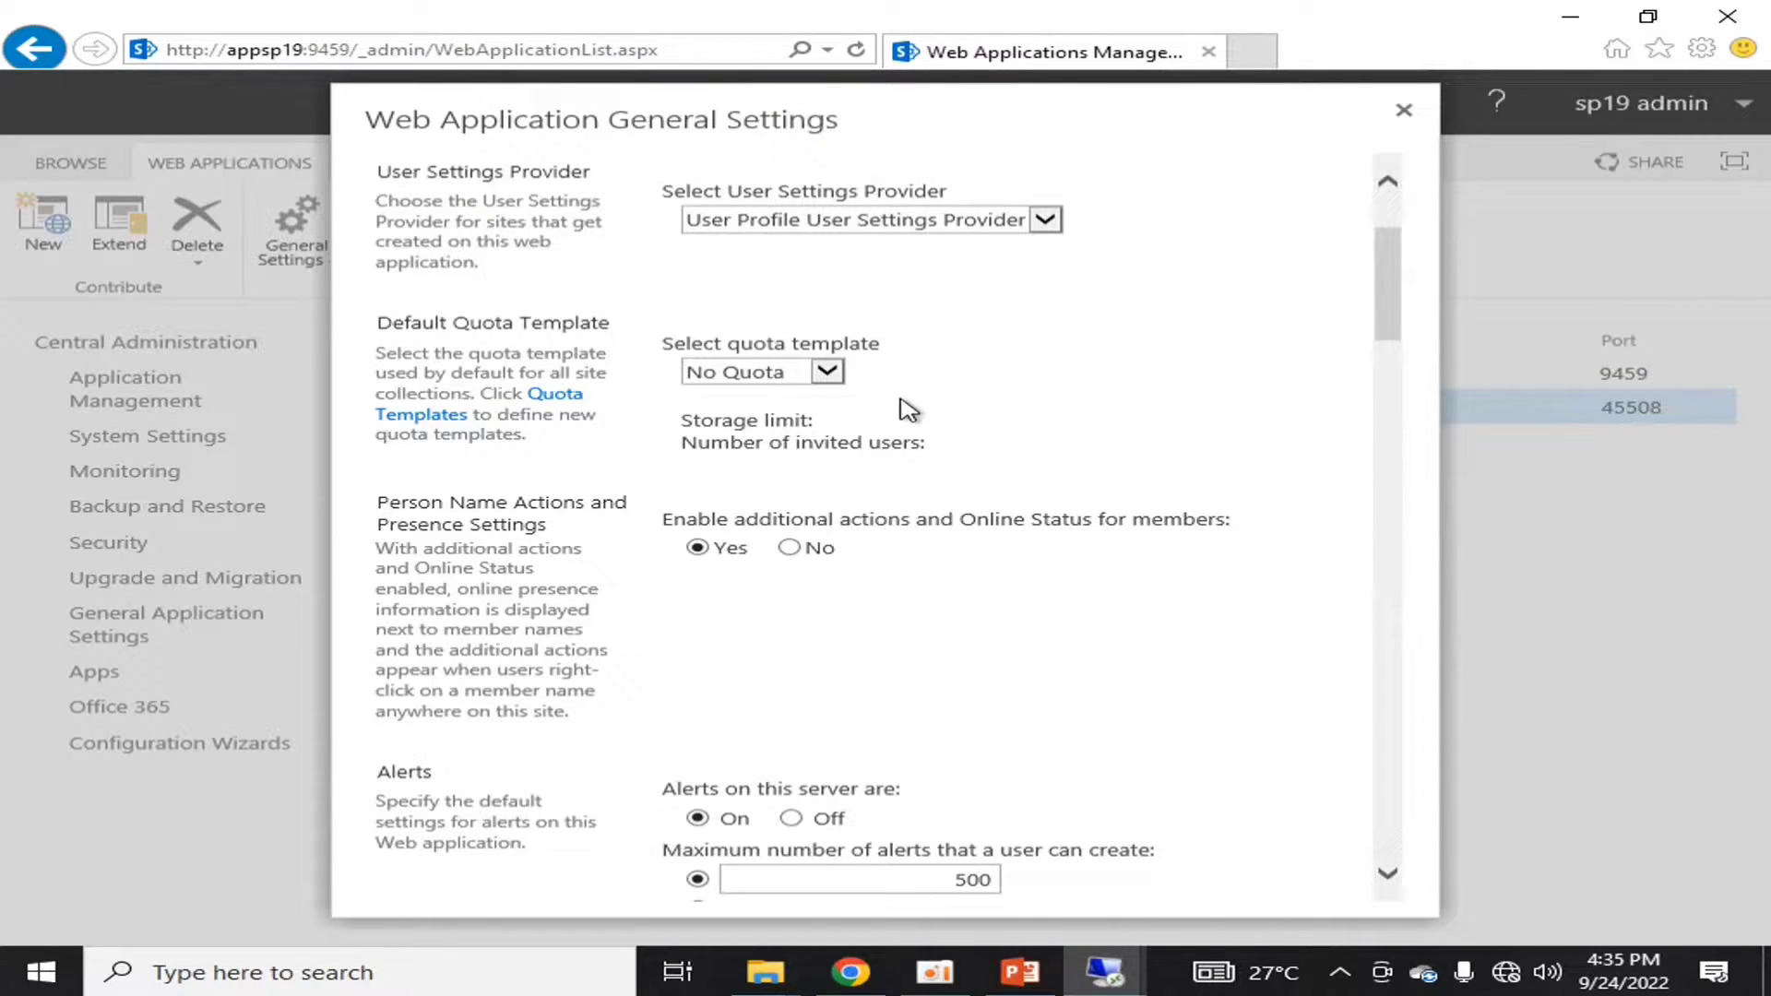
scroll(909, 409, down, 3)
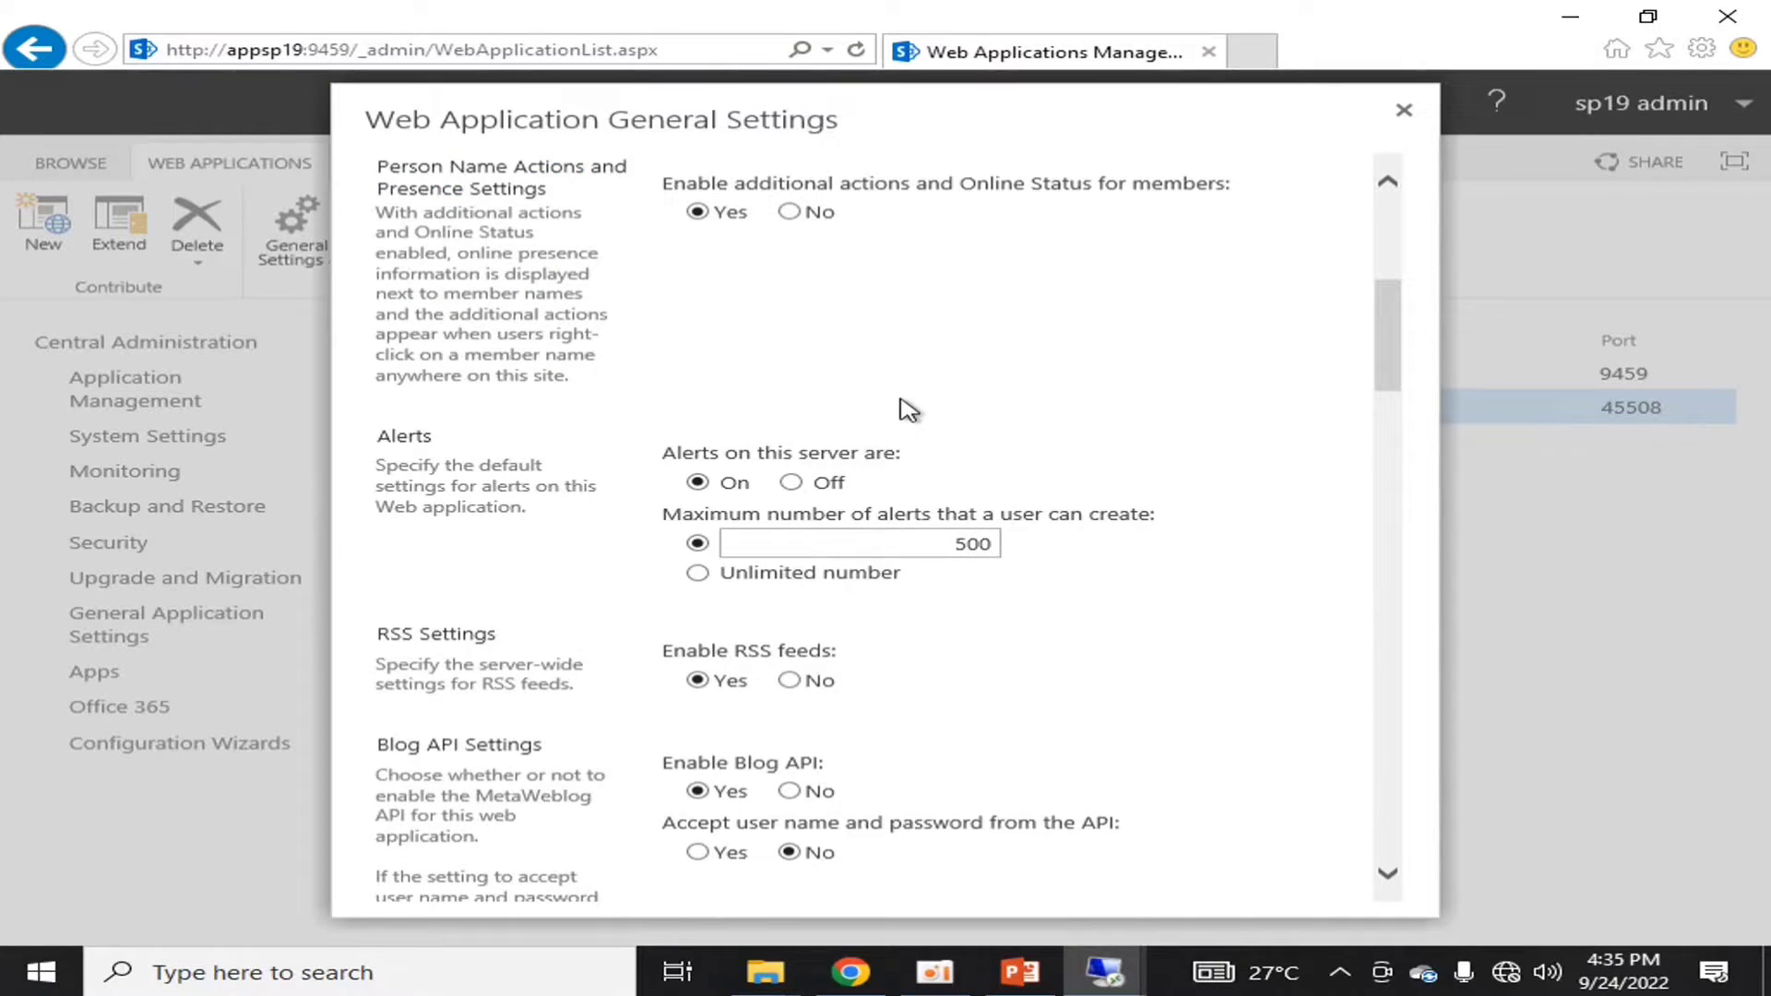
scroll(904, 406, down, 1)
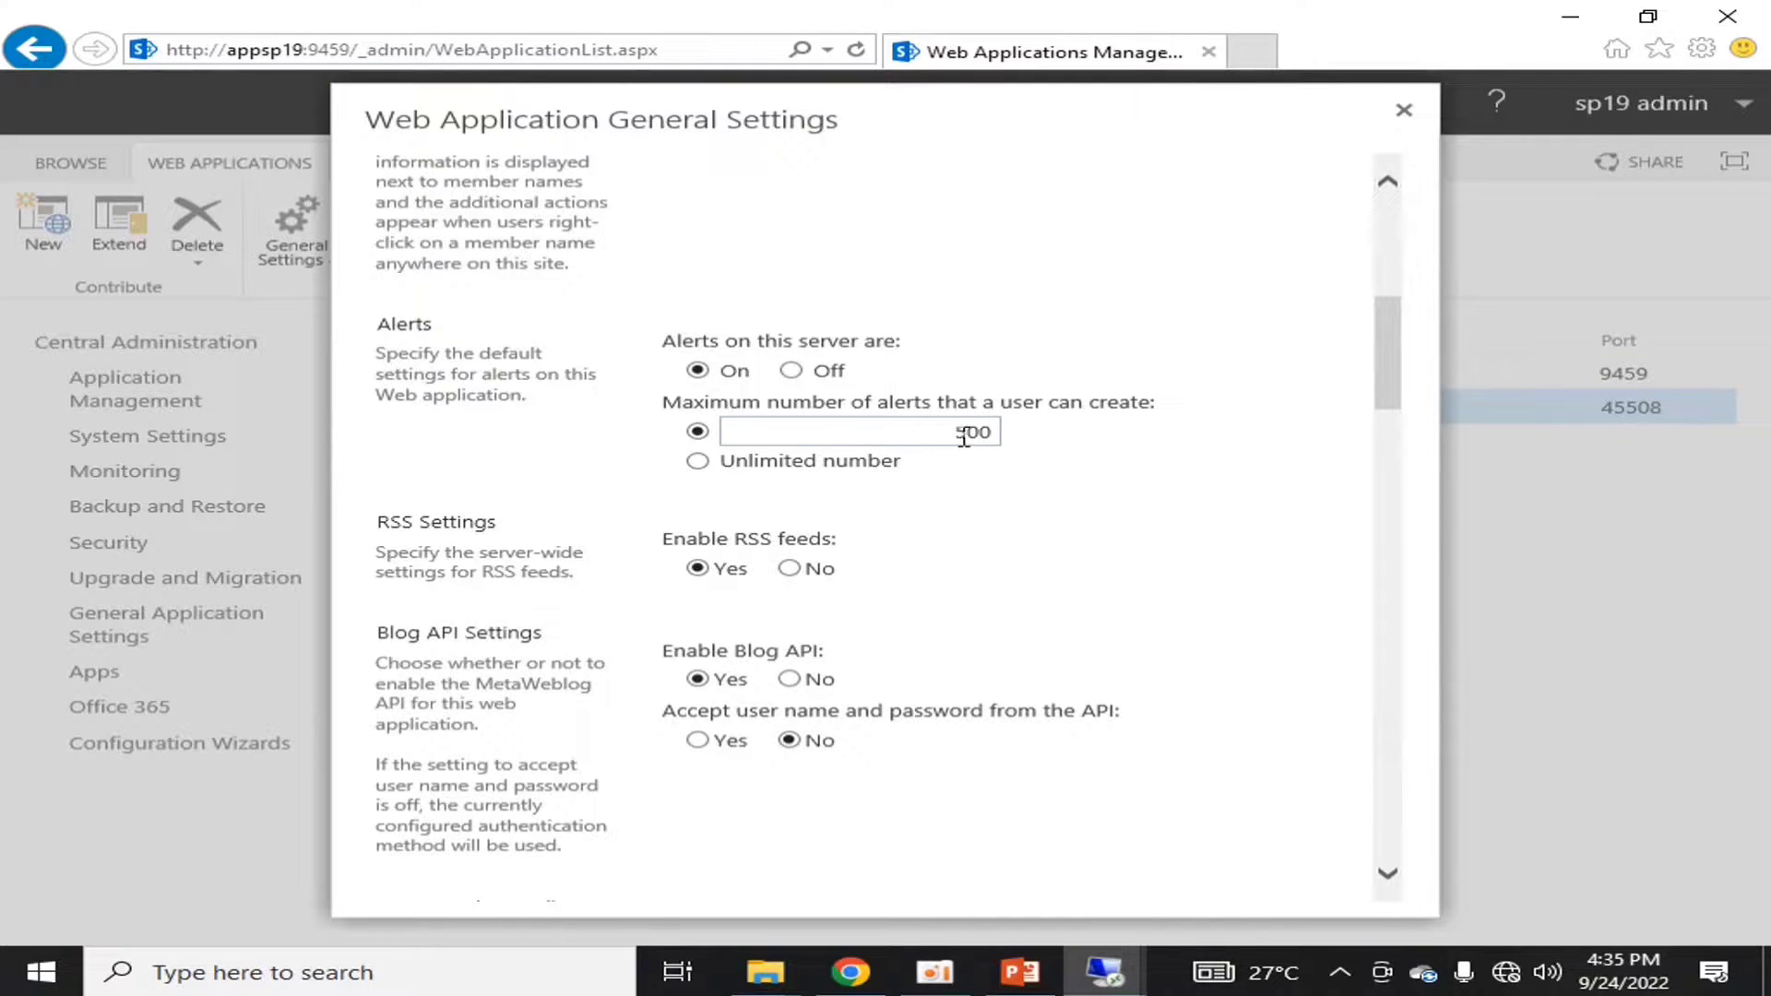
click(699, 463)
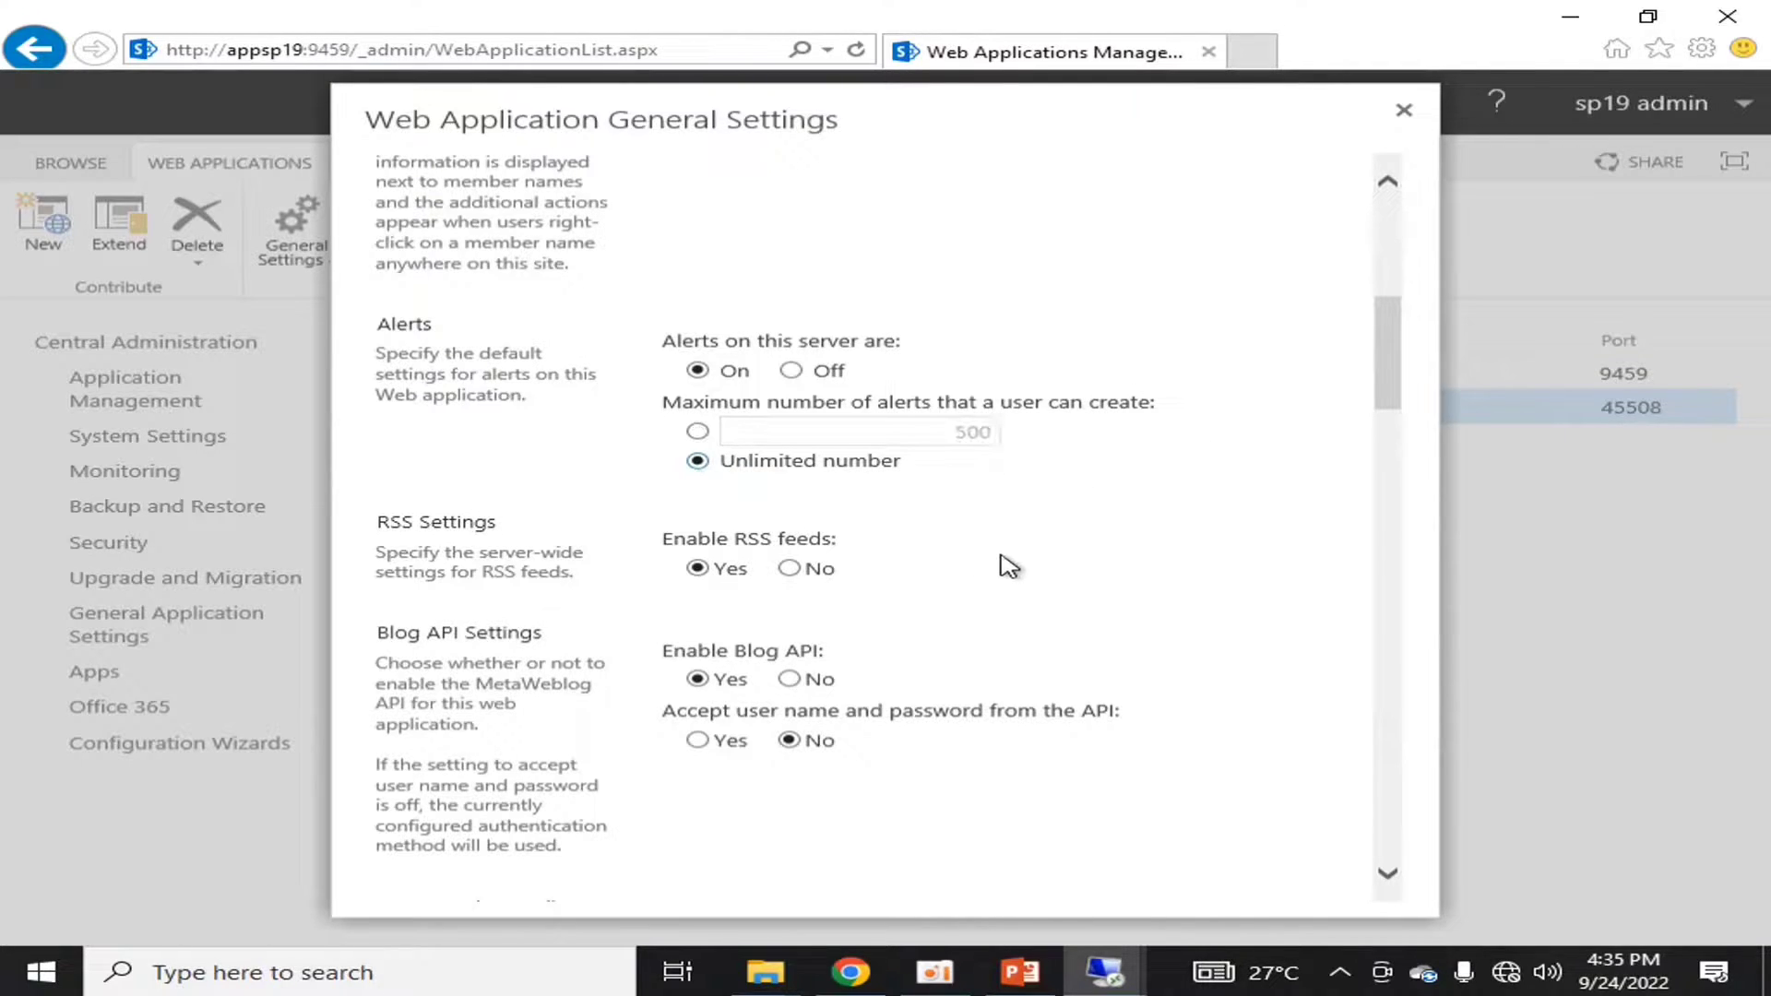
click(698, 432)
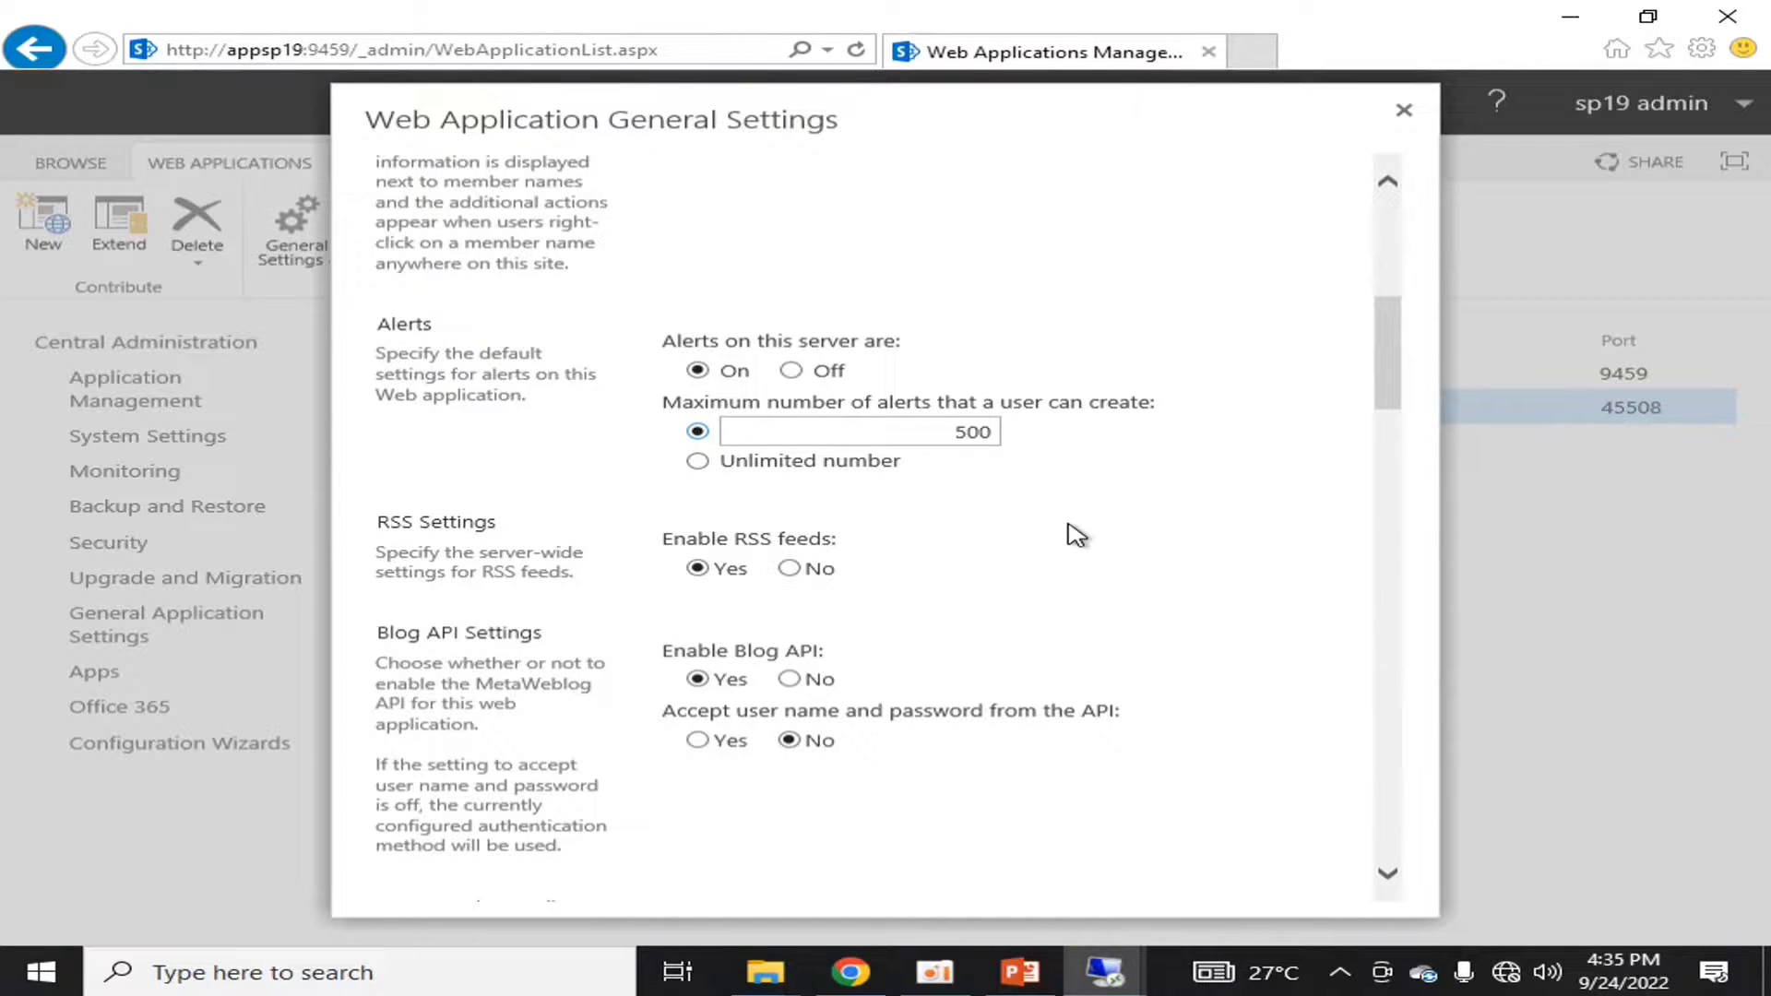
Examine the RSS, Blog API, browser file handling and web page security validation settings, switching security validation off and back on.
scroll(1076, 535, down, 3)
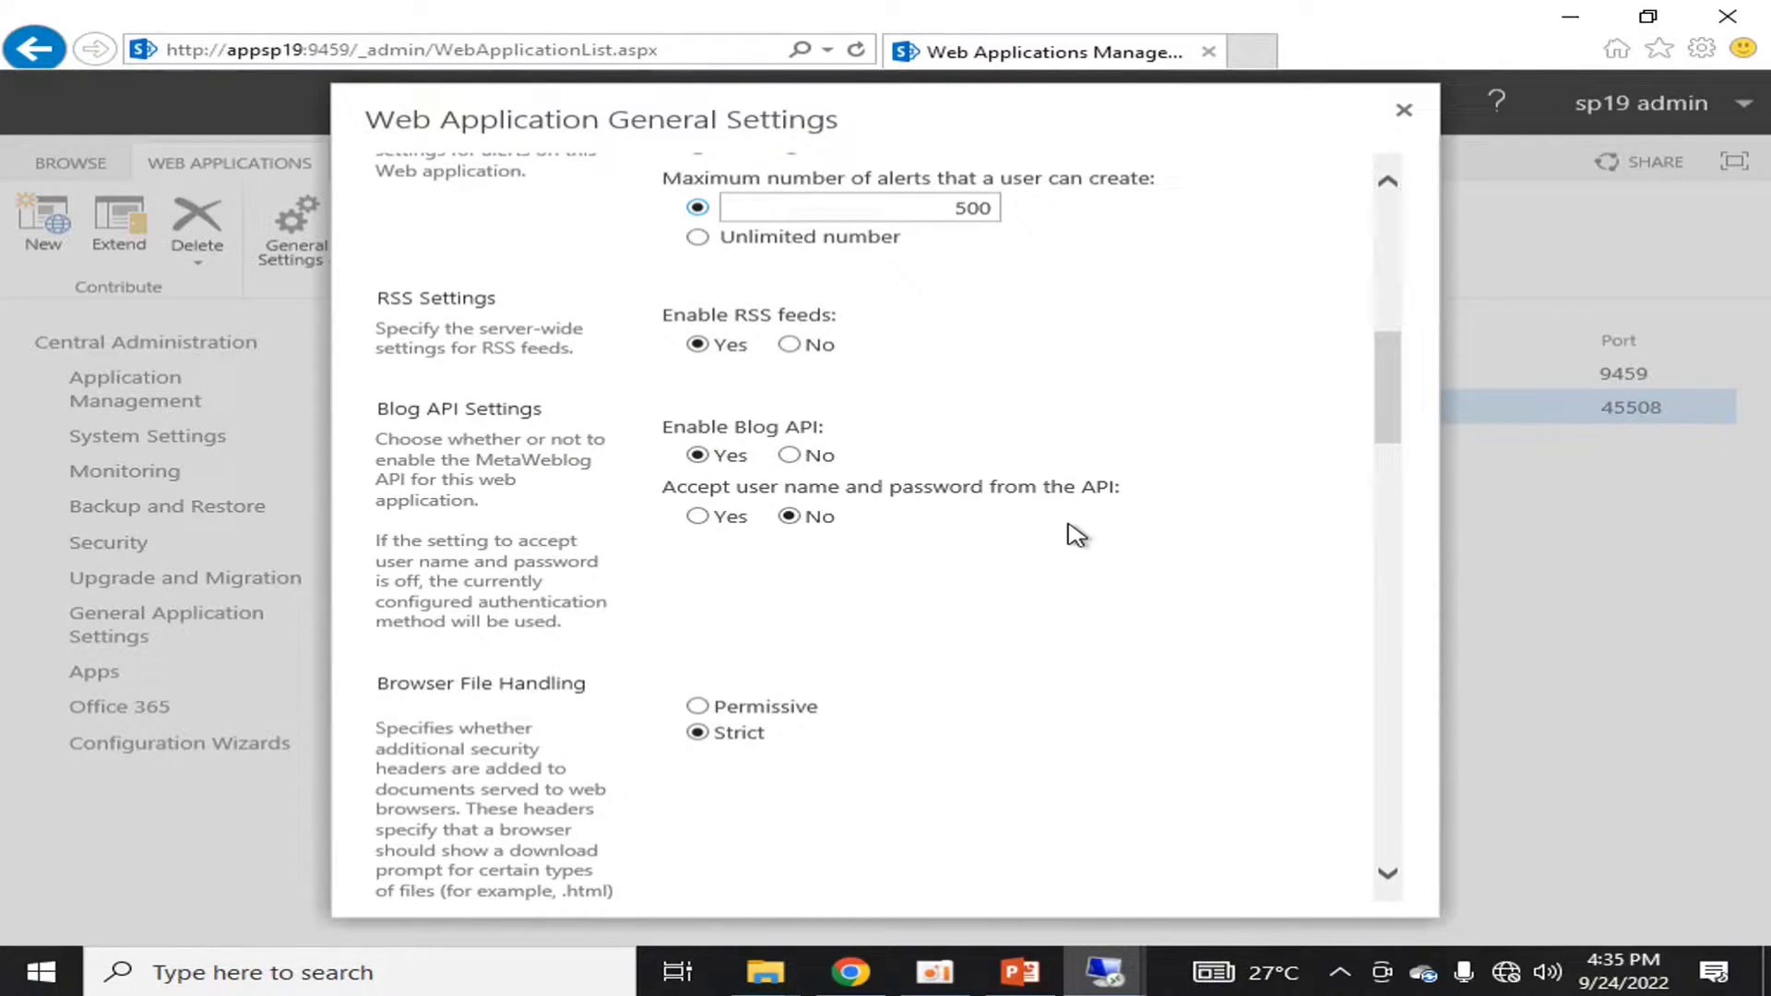
scroll(1076, 535, down, 5)
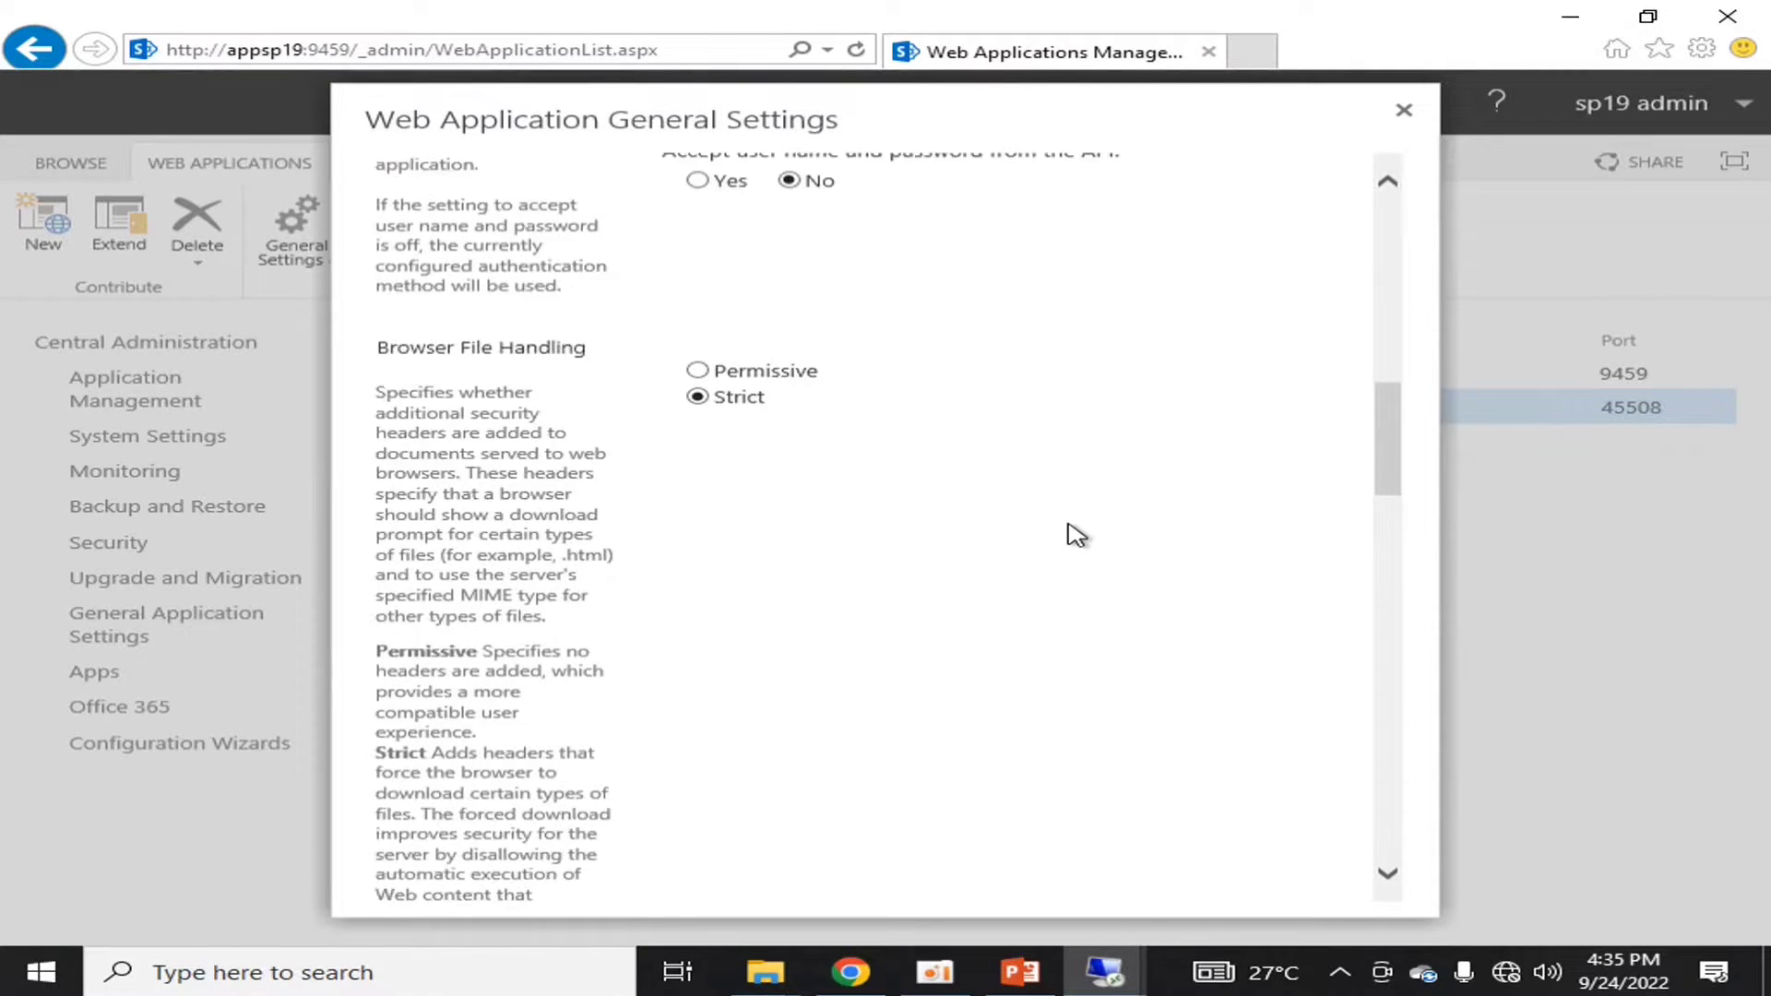
scroll(812, 482, down, 6)
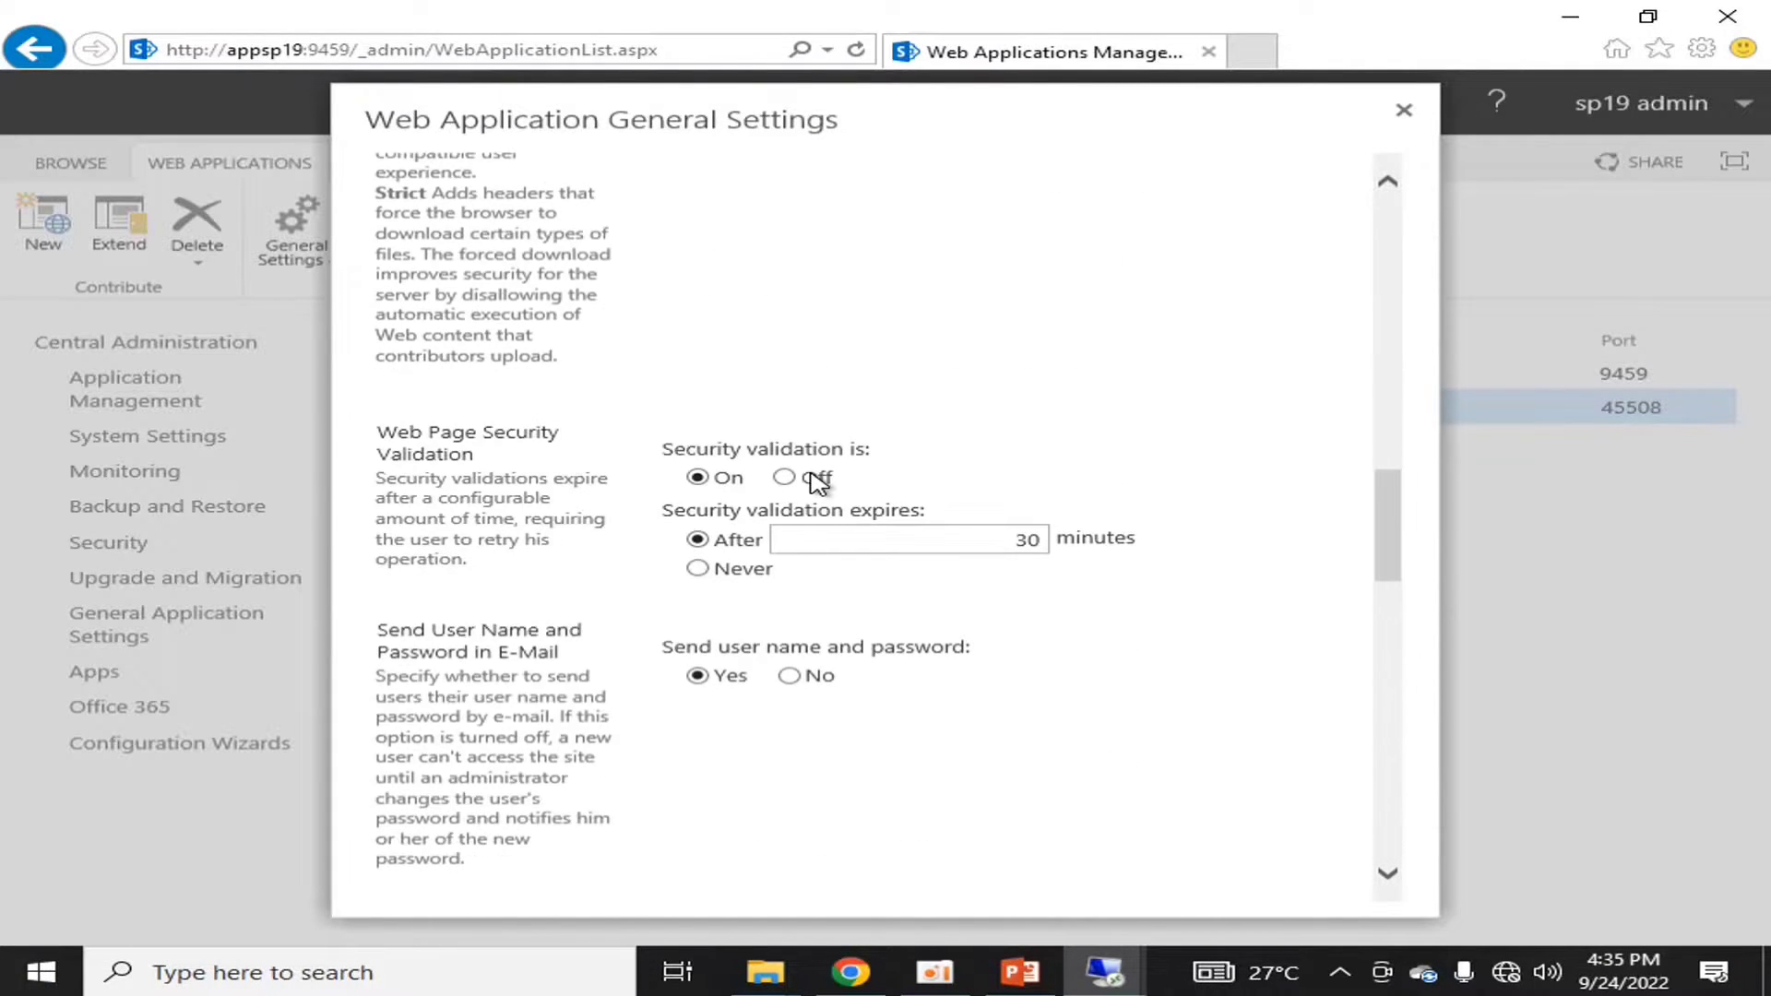
scroll(818, 483, up, 5)
scroll(818, 482, down, 3)
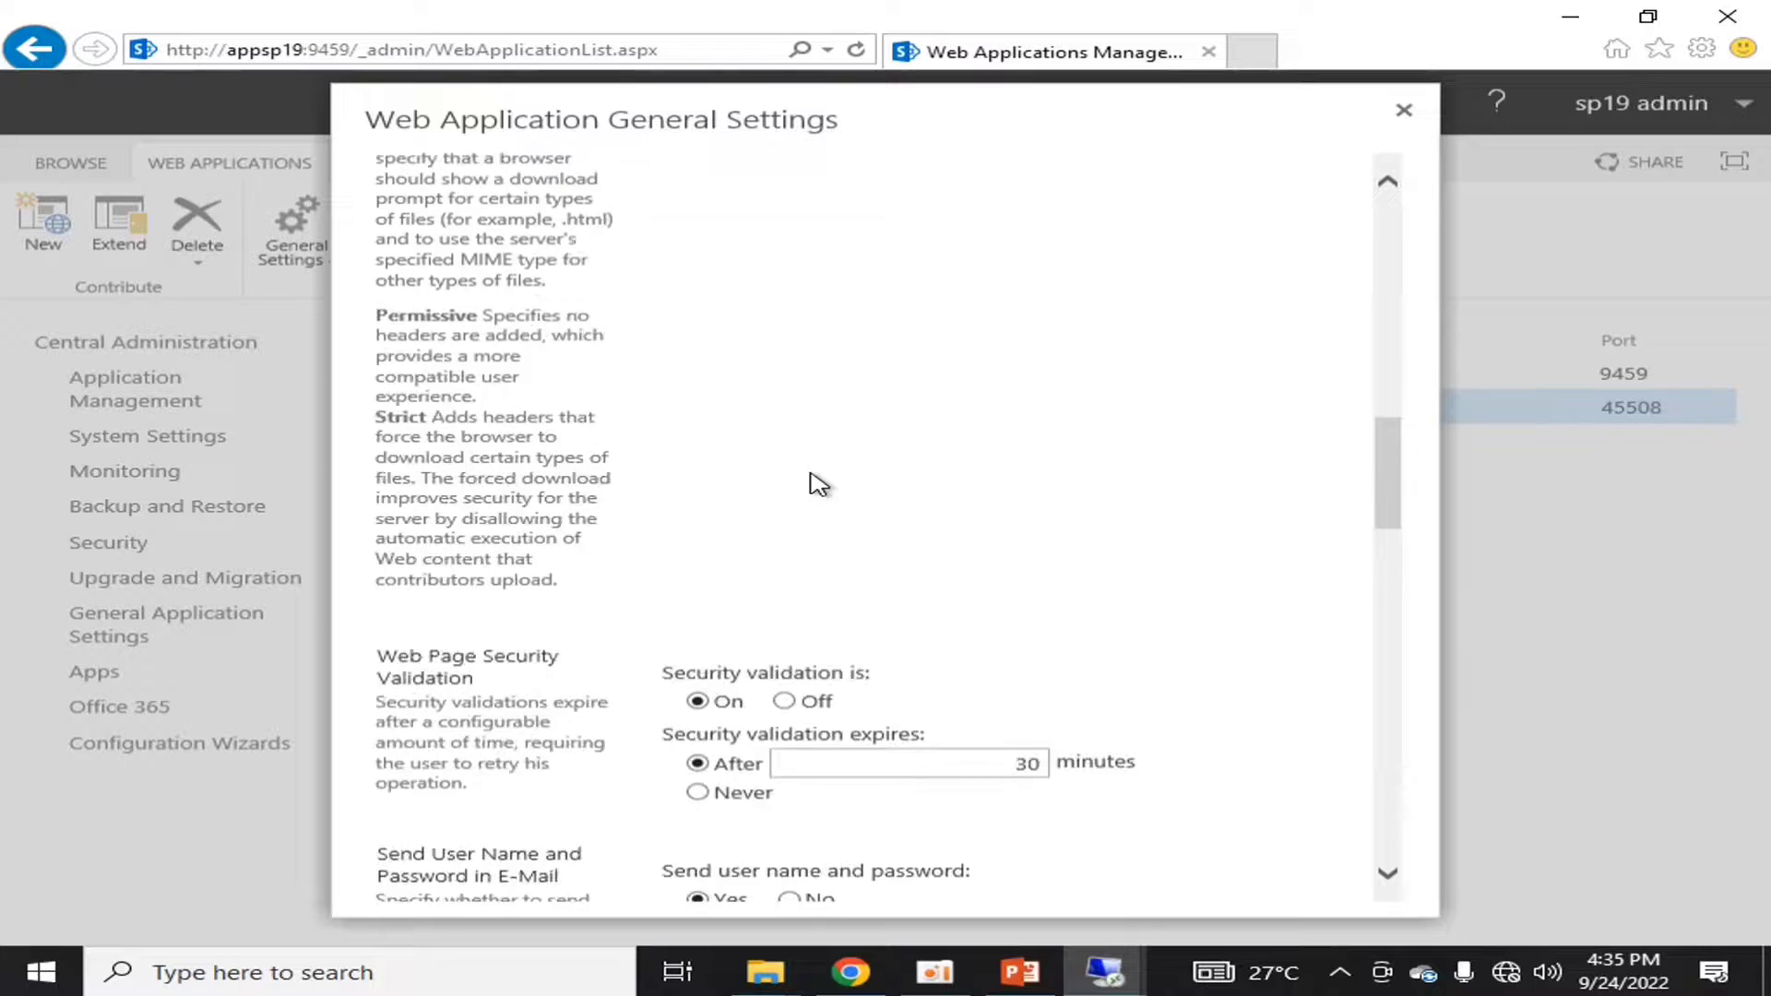
scroll(818, 483, down, 3)
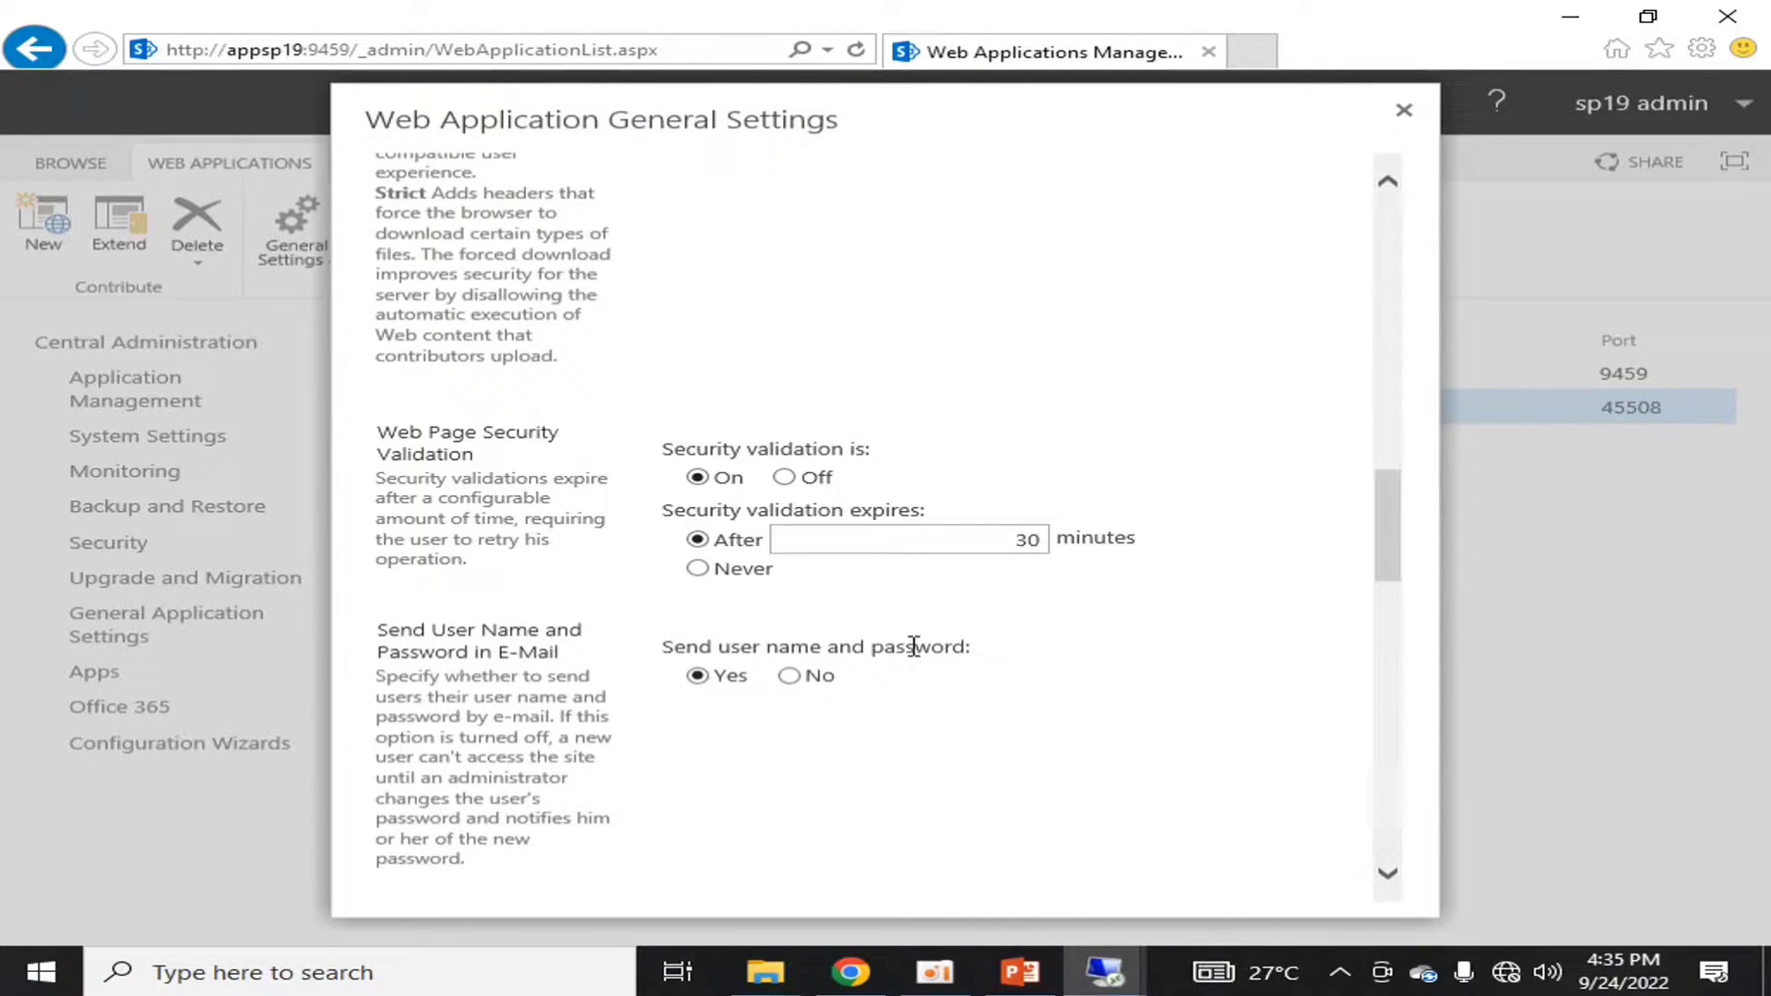
click(785, 477)
click(698, 478)
Examine the e-mail credentials, _Layouts master page, Recycle Bin, maximum upload size and Customer Experience Improvement Program settings, and close the general settings.
scroll(1126, 529, down, 5)
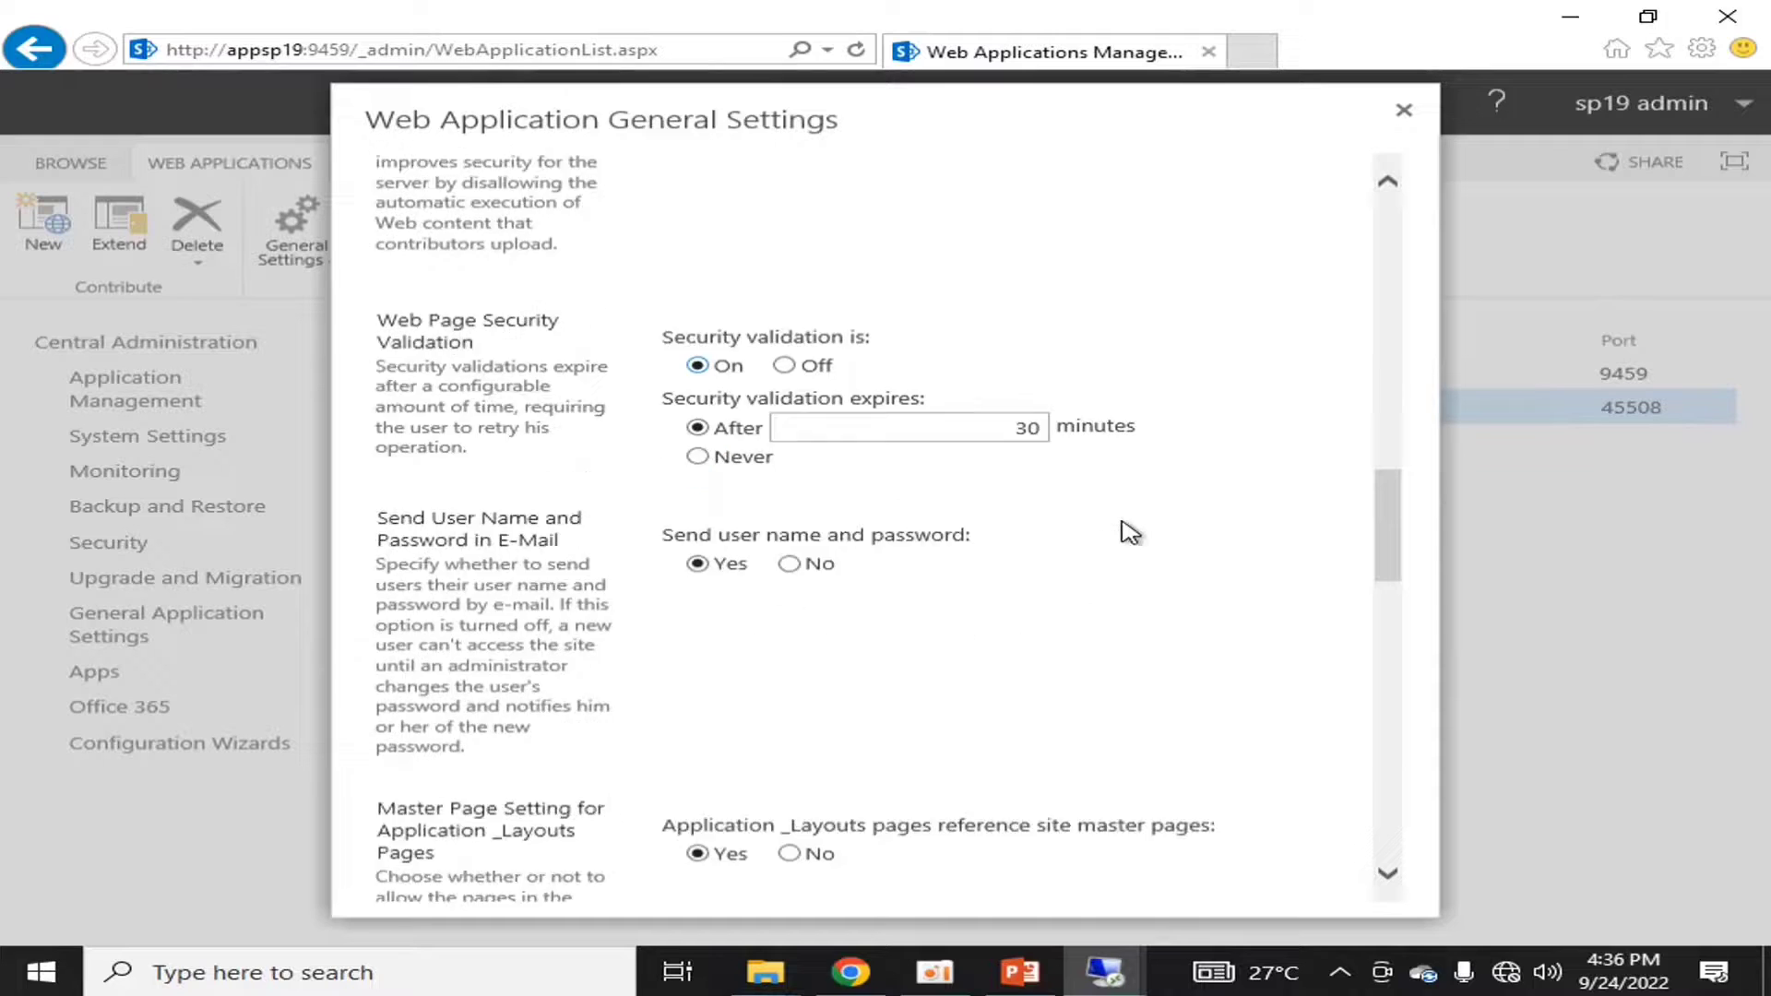
scroll(1129, 532, down, 6)
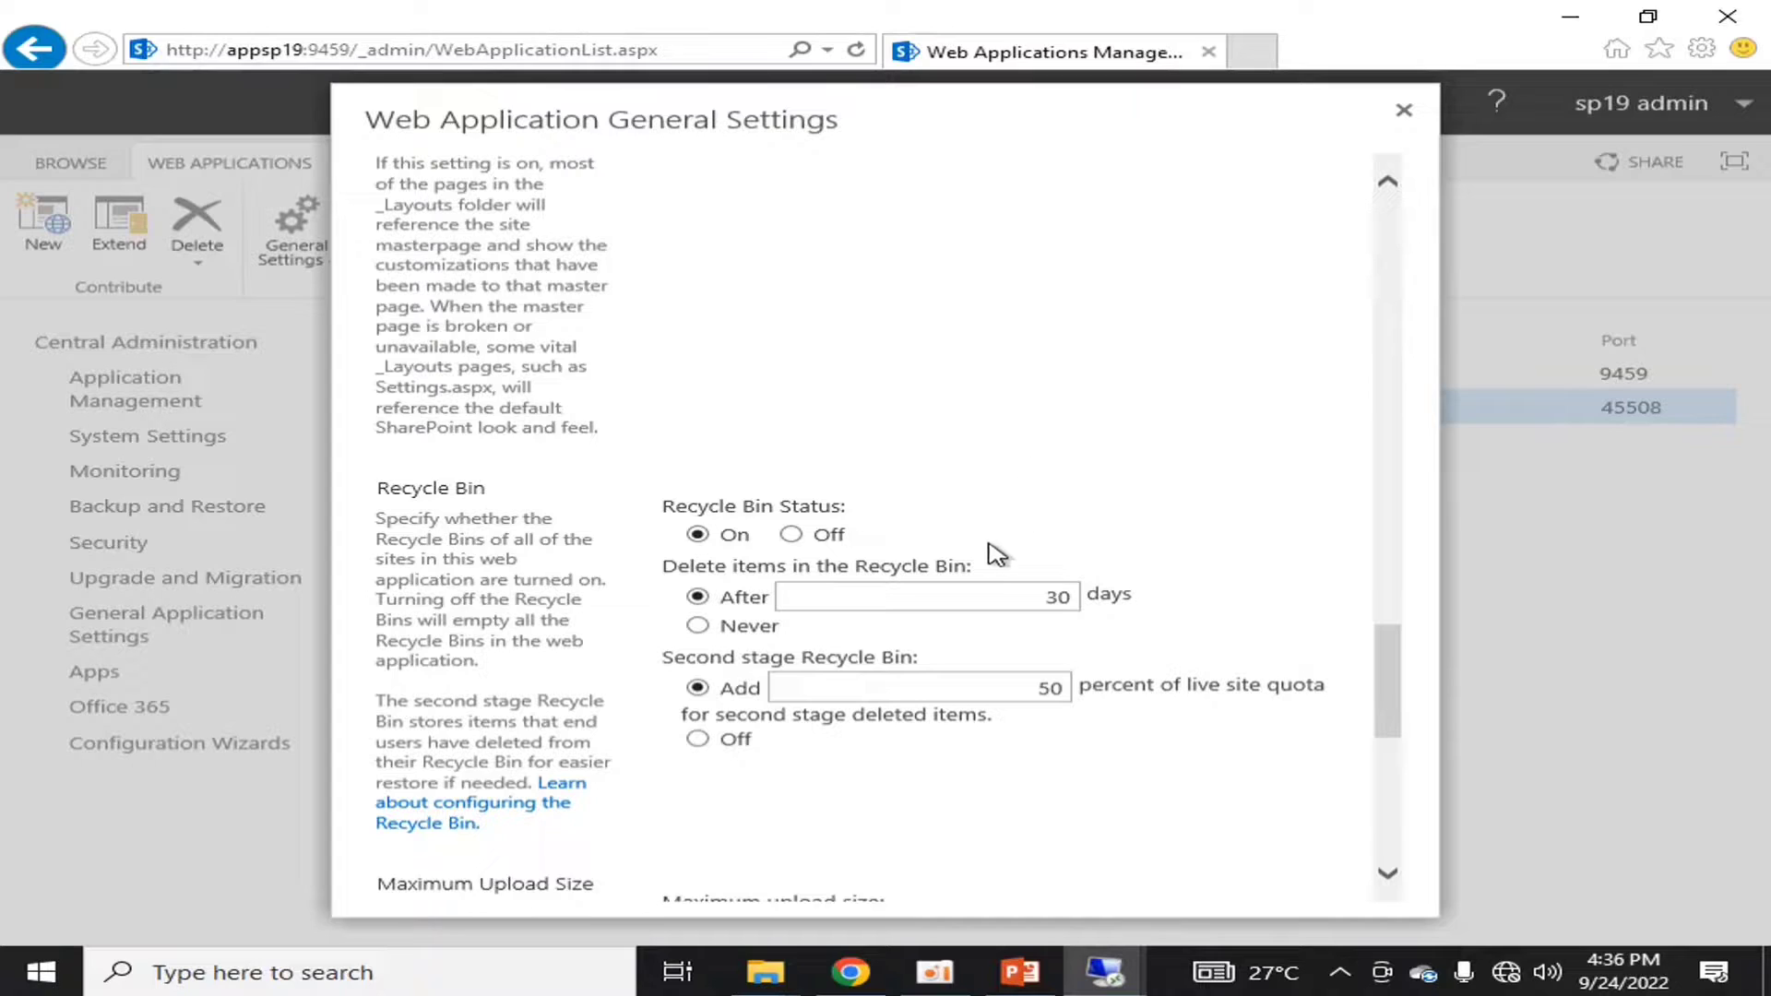
drag(976, 595, 1118, 608)
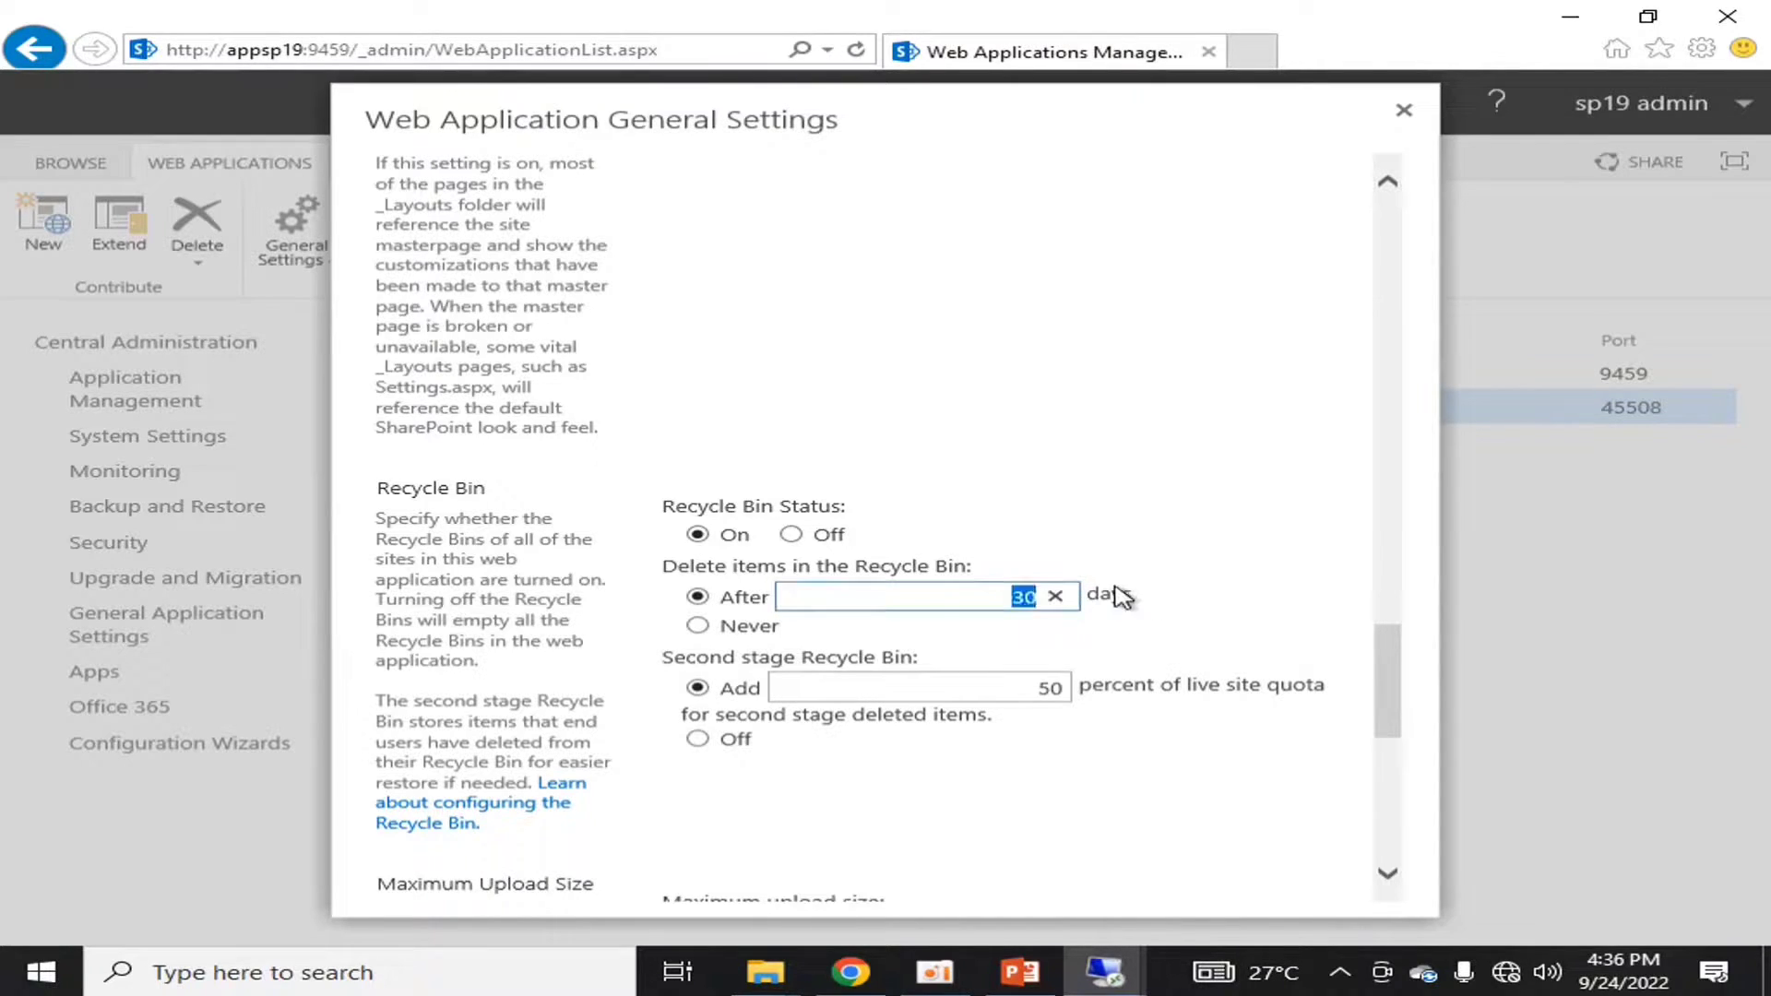
click(1207, 576)
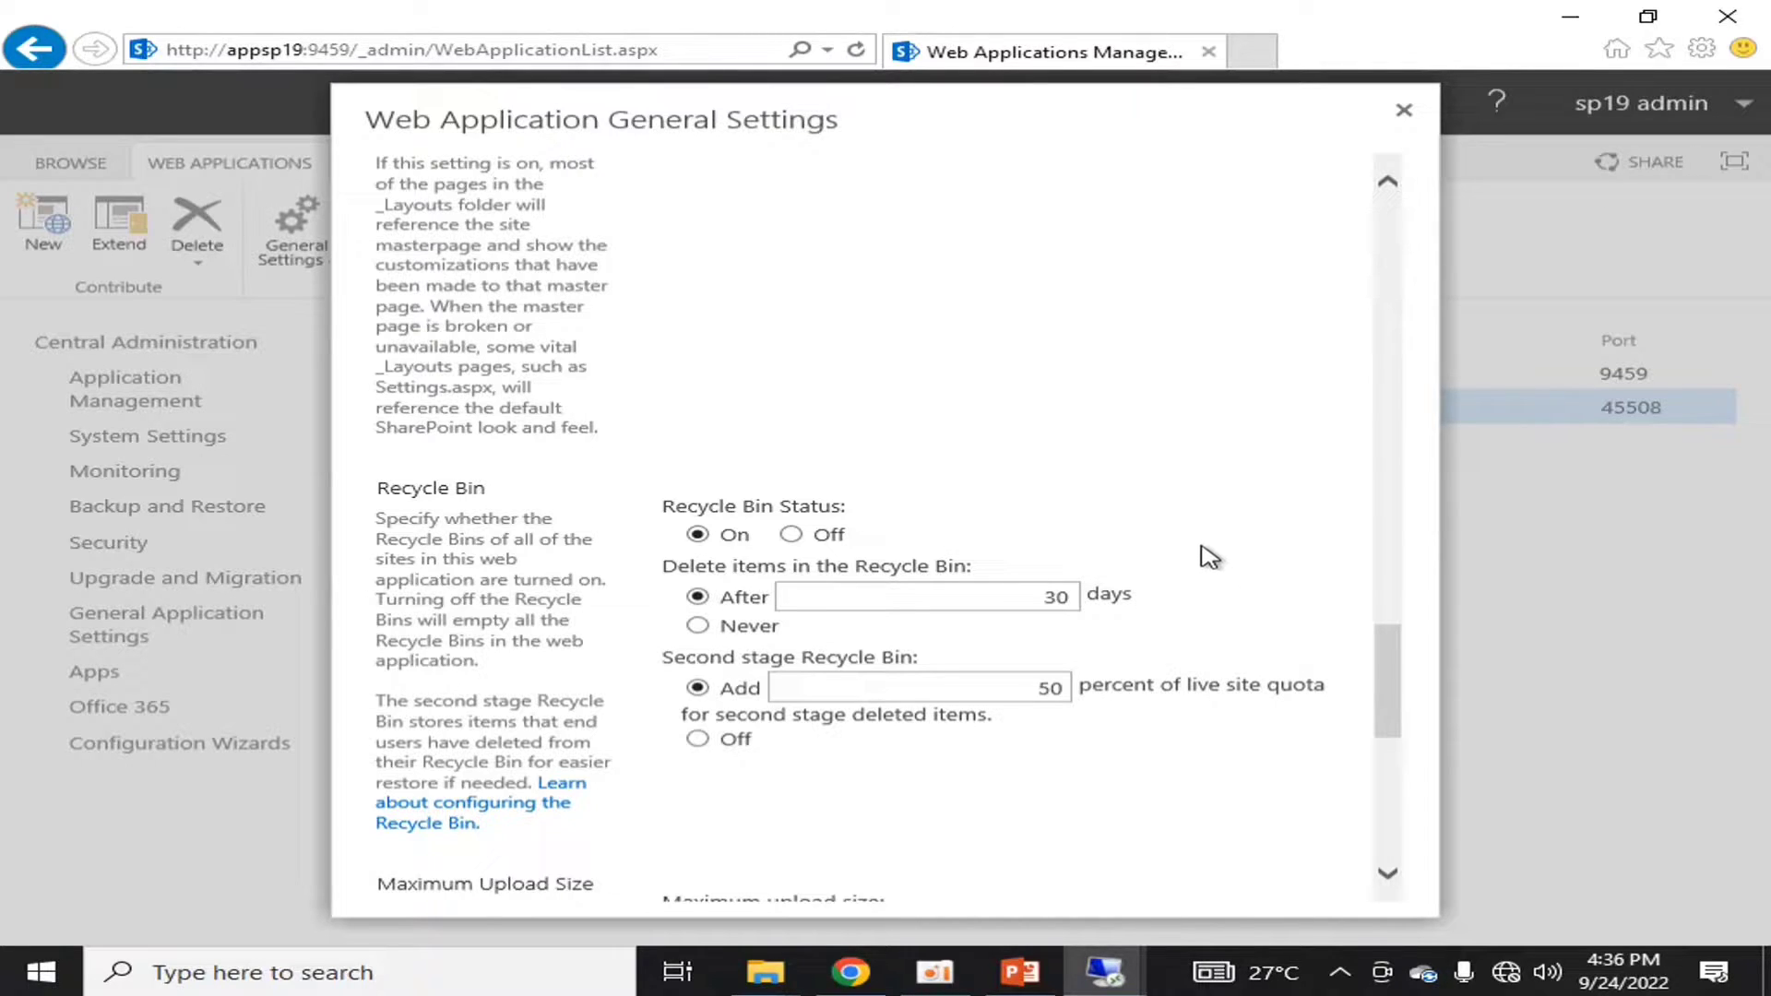
scroll(1225, 830, down, 3)
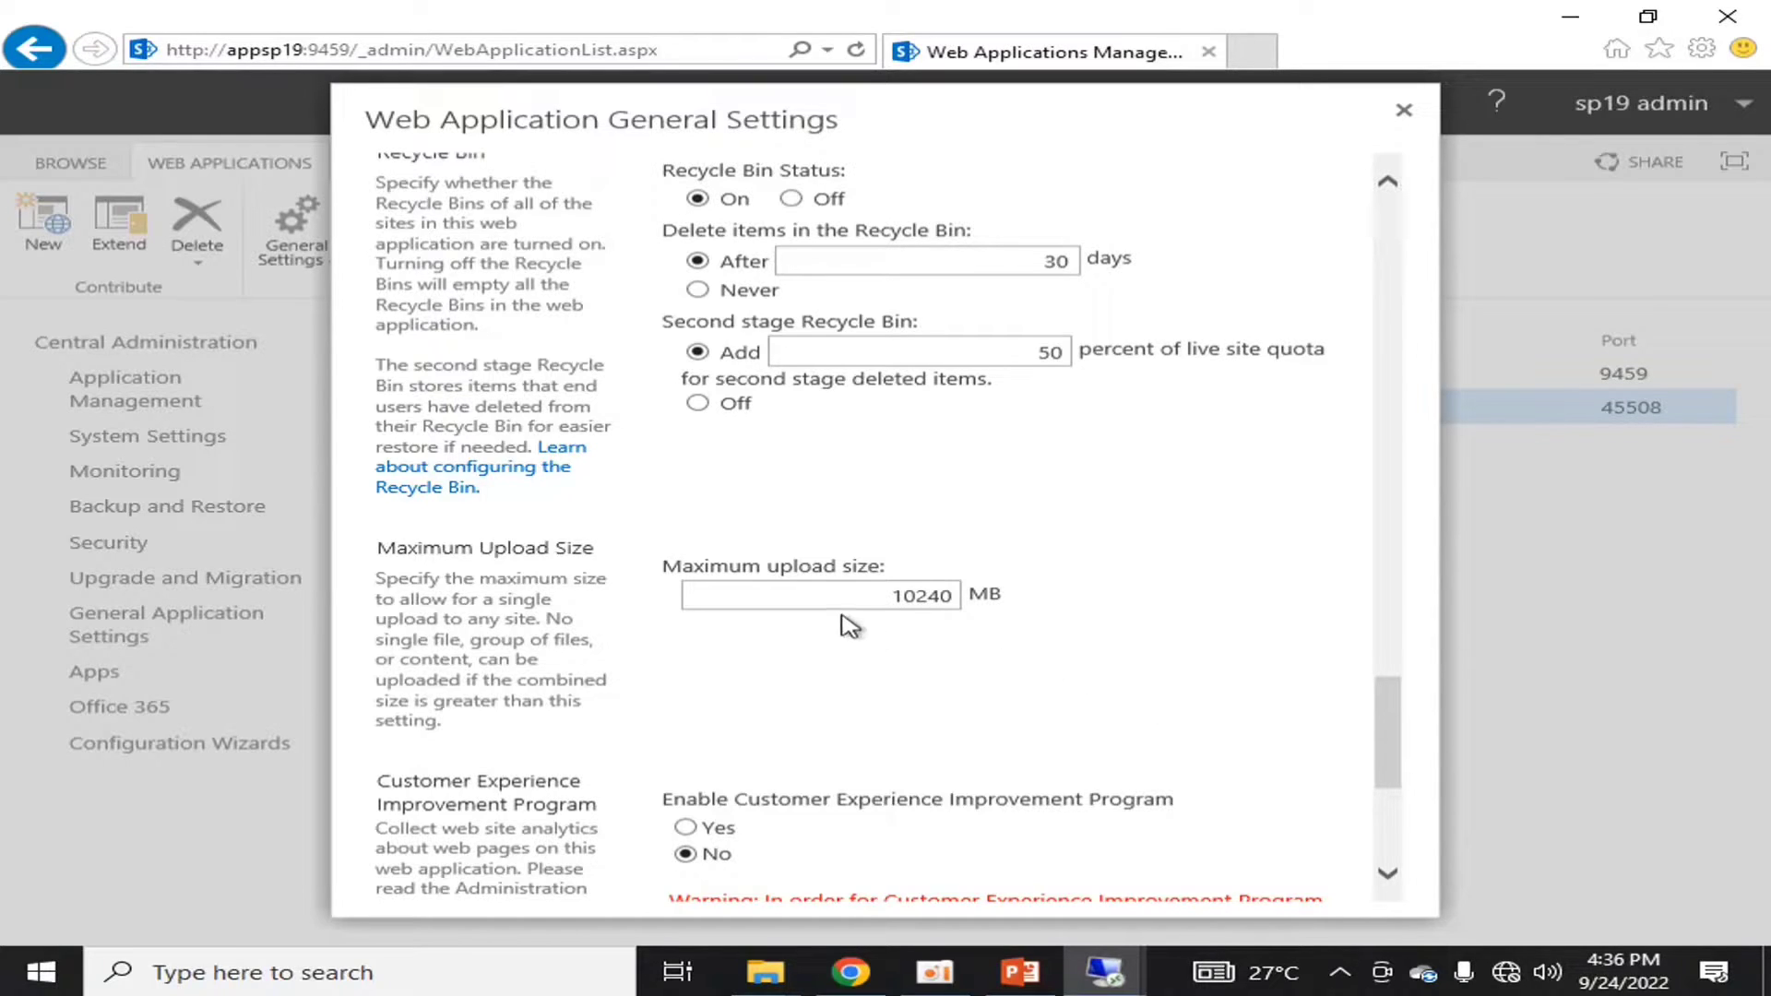
drag(849, 598, 976, 604)
click(991, 681)
scroll(1160, 630, down, 5)
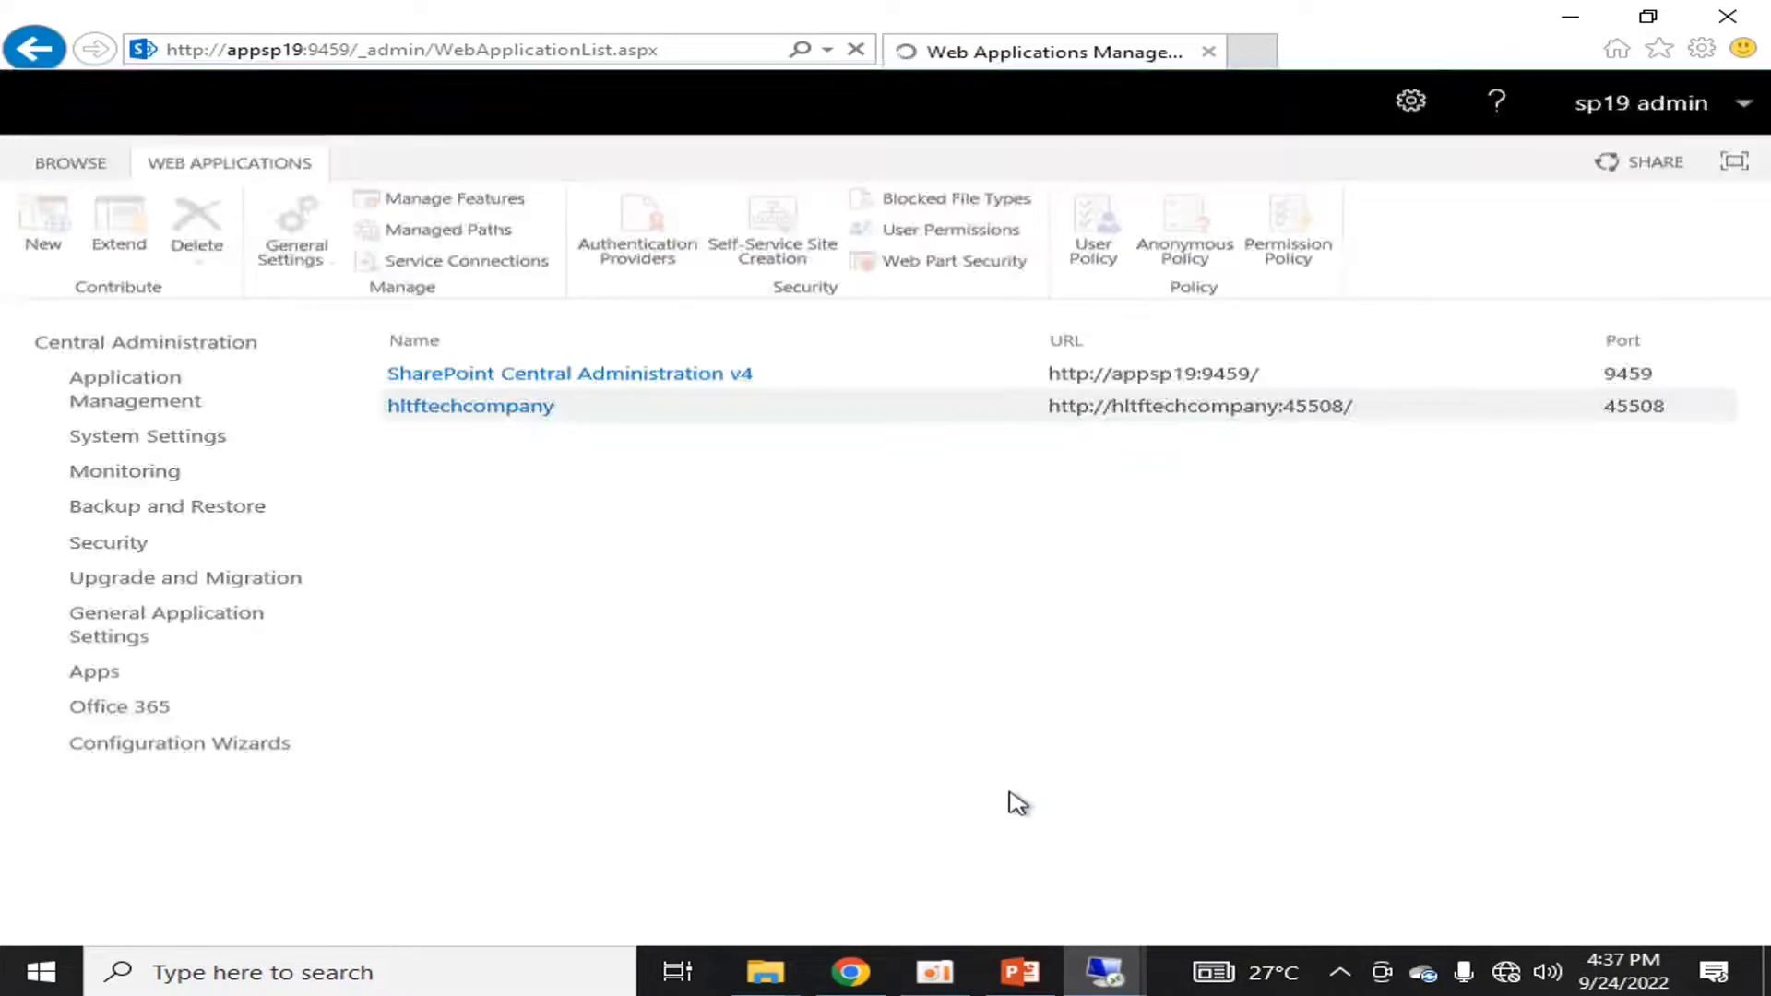
Examine the features list of the hltftechcompany web application and close it without activating or deactivating any.
click(623, 420)
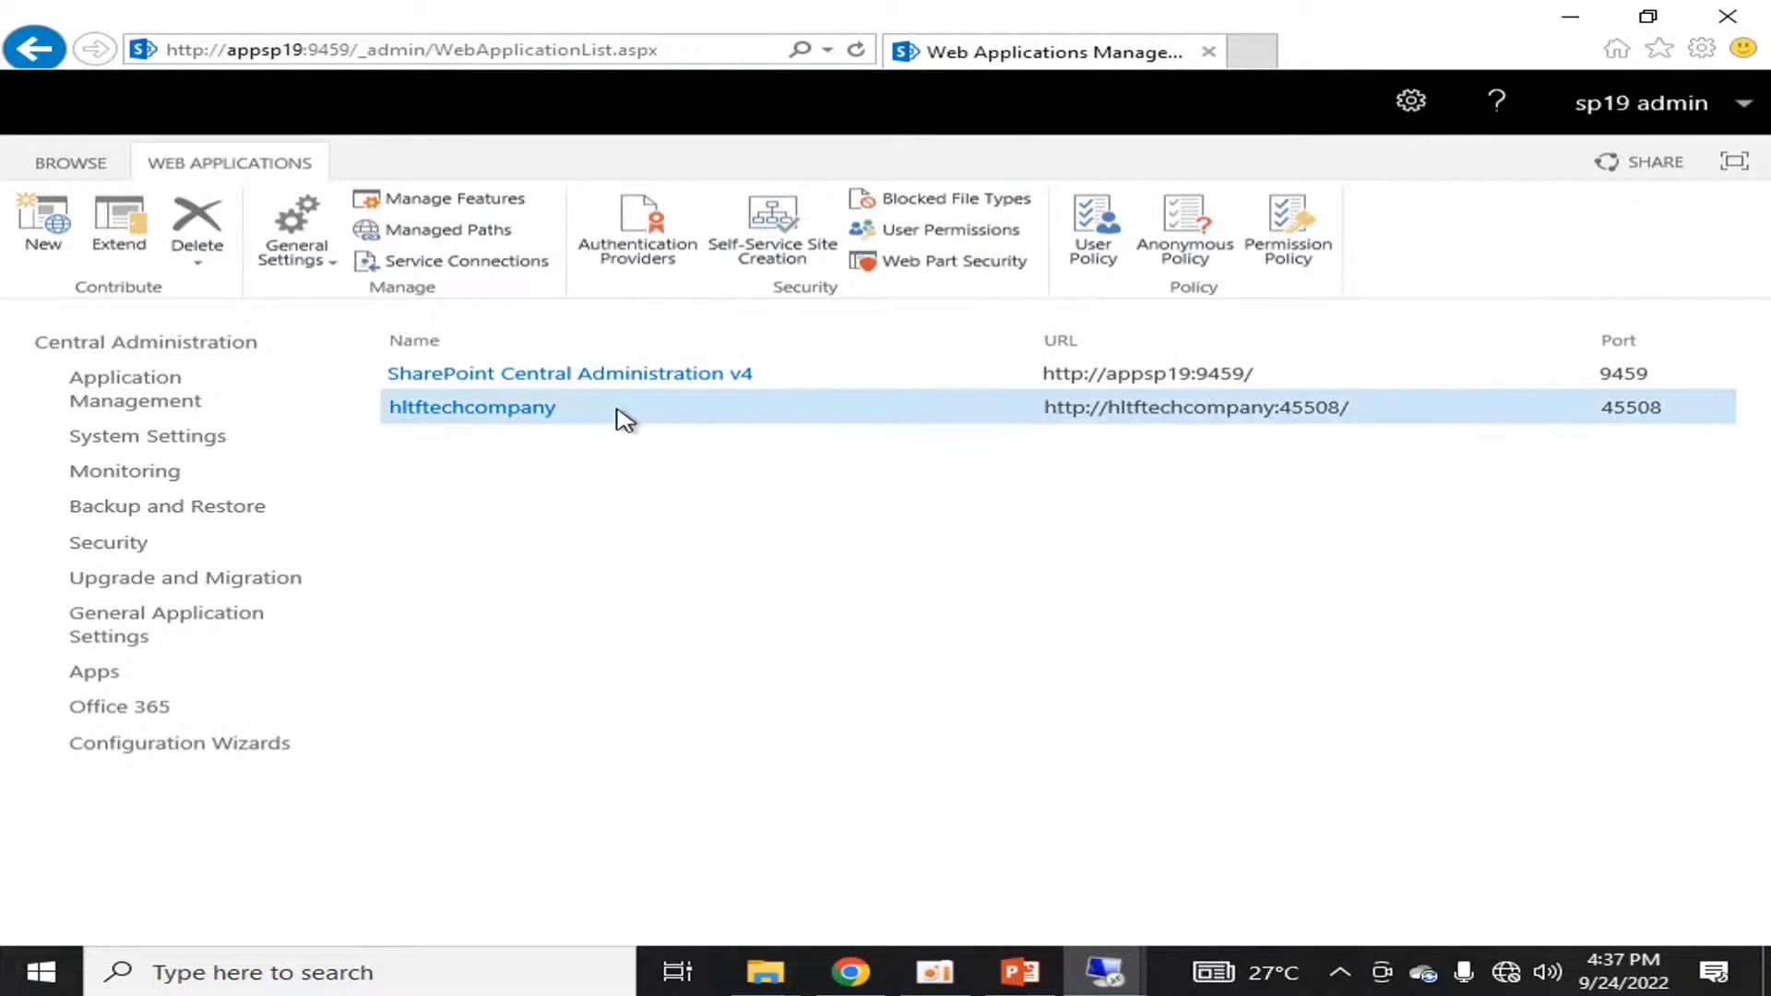
click(480, 202)
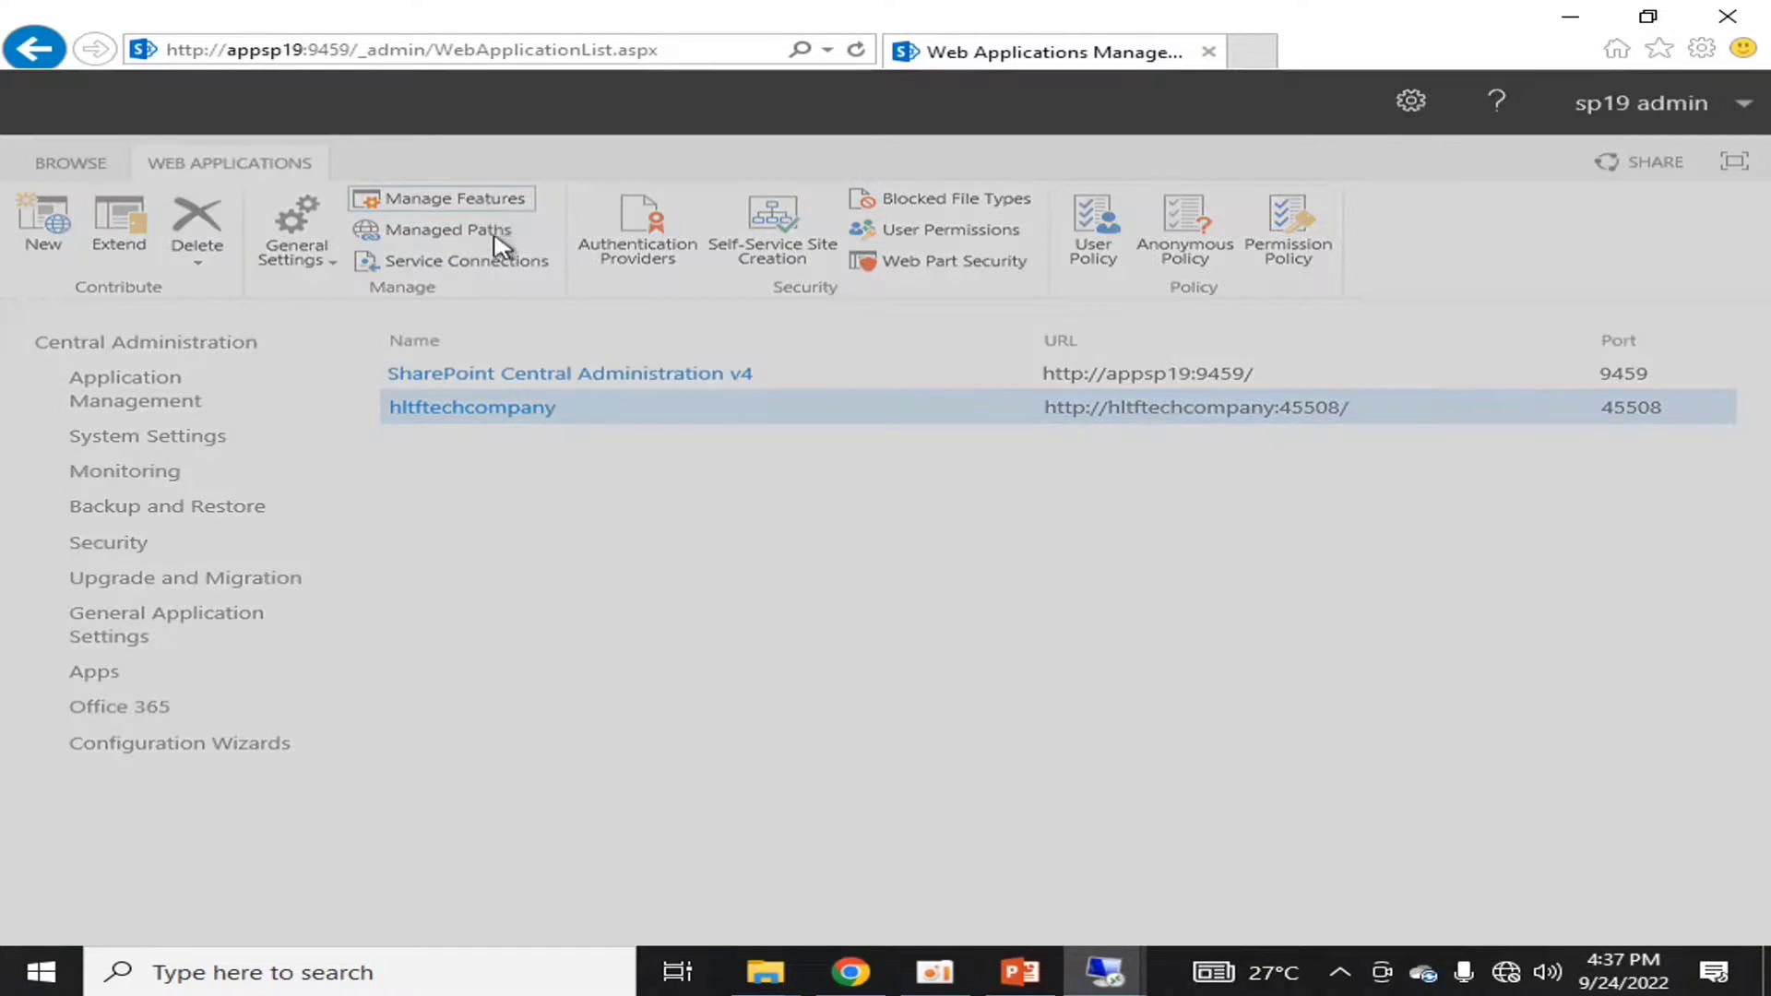
scroll(909, 369, down, 2)
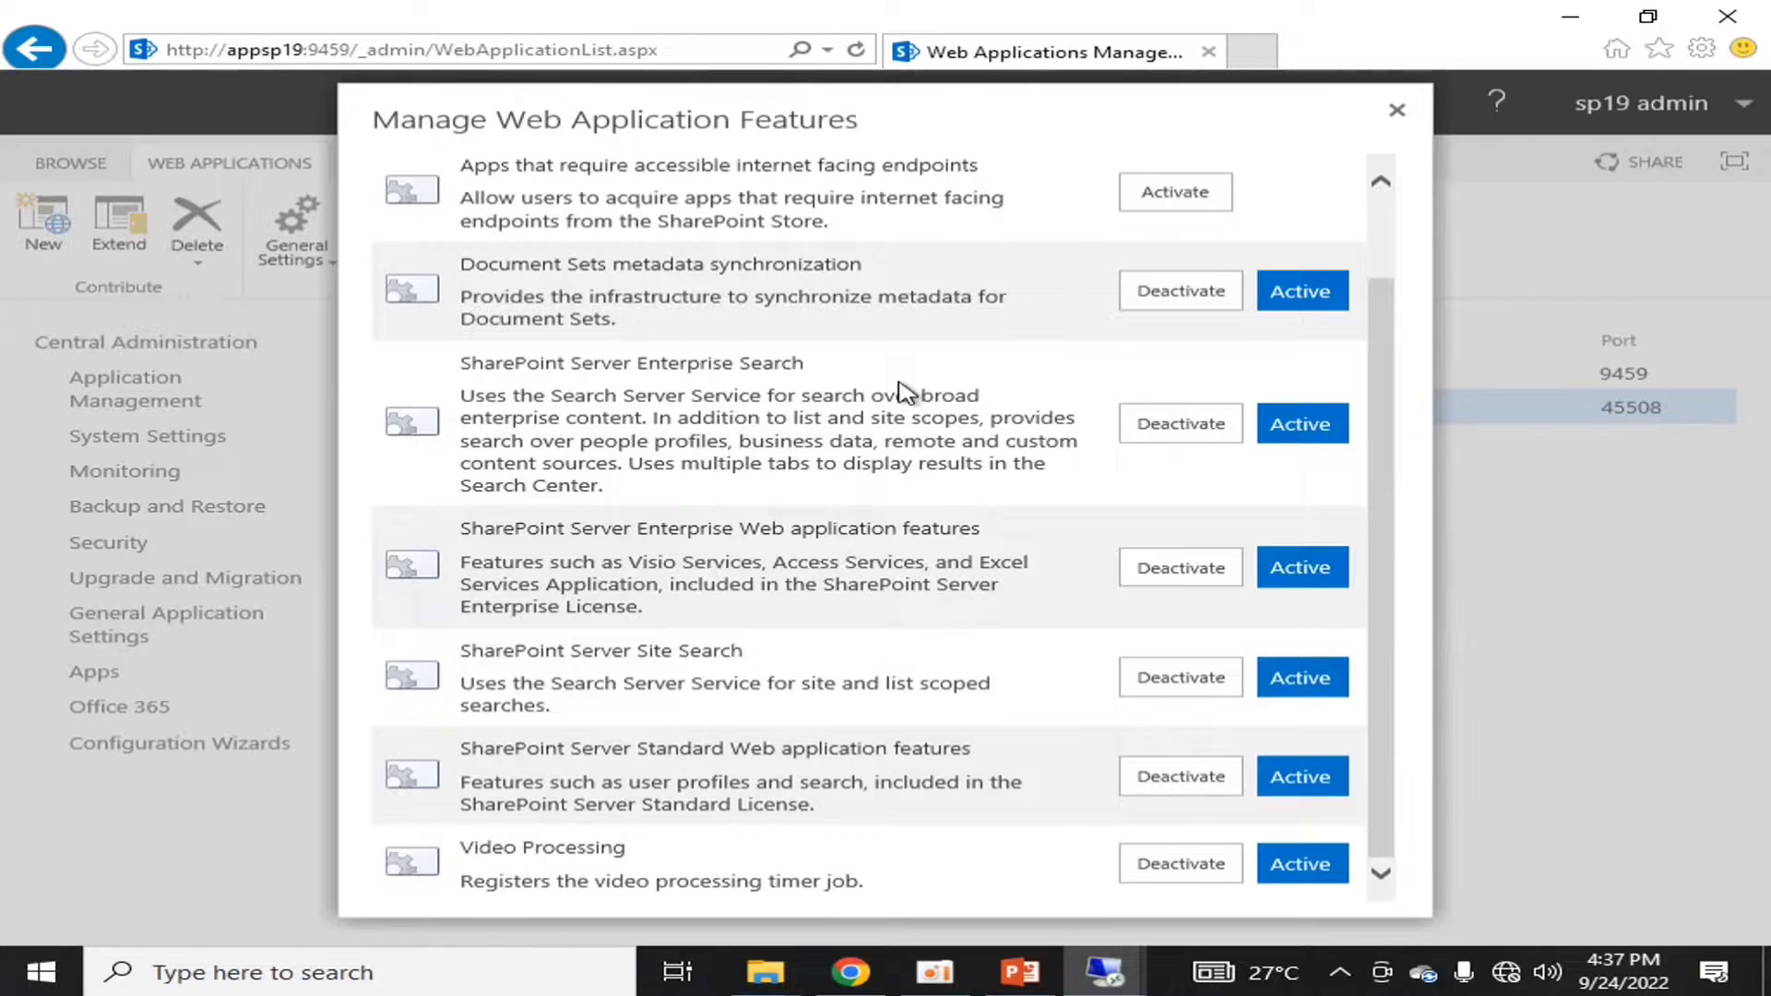
scroll(907, 392, up, 2)
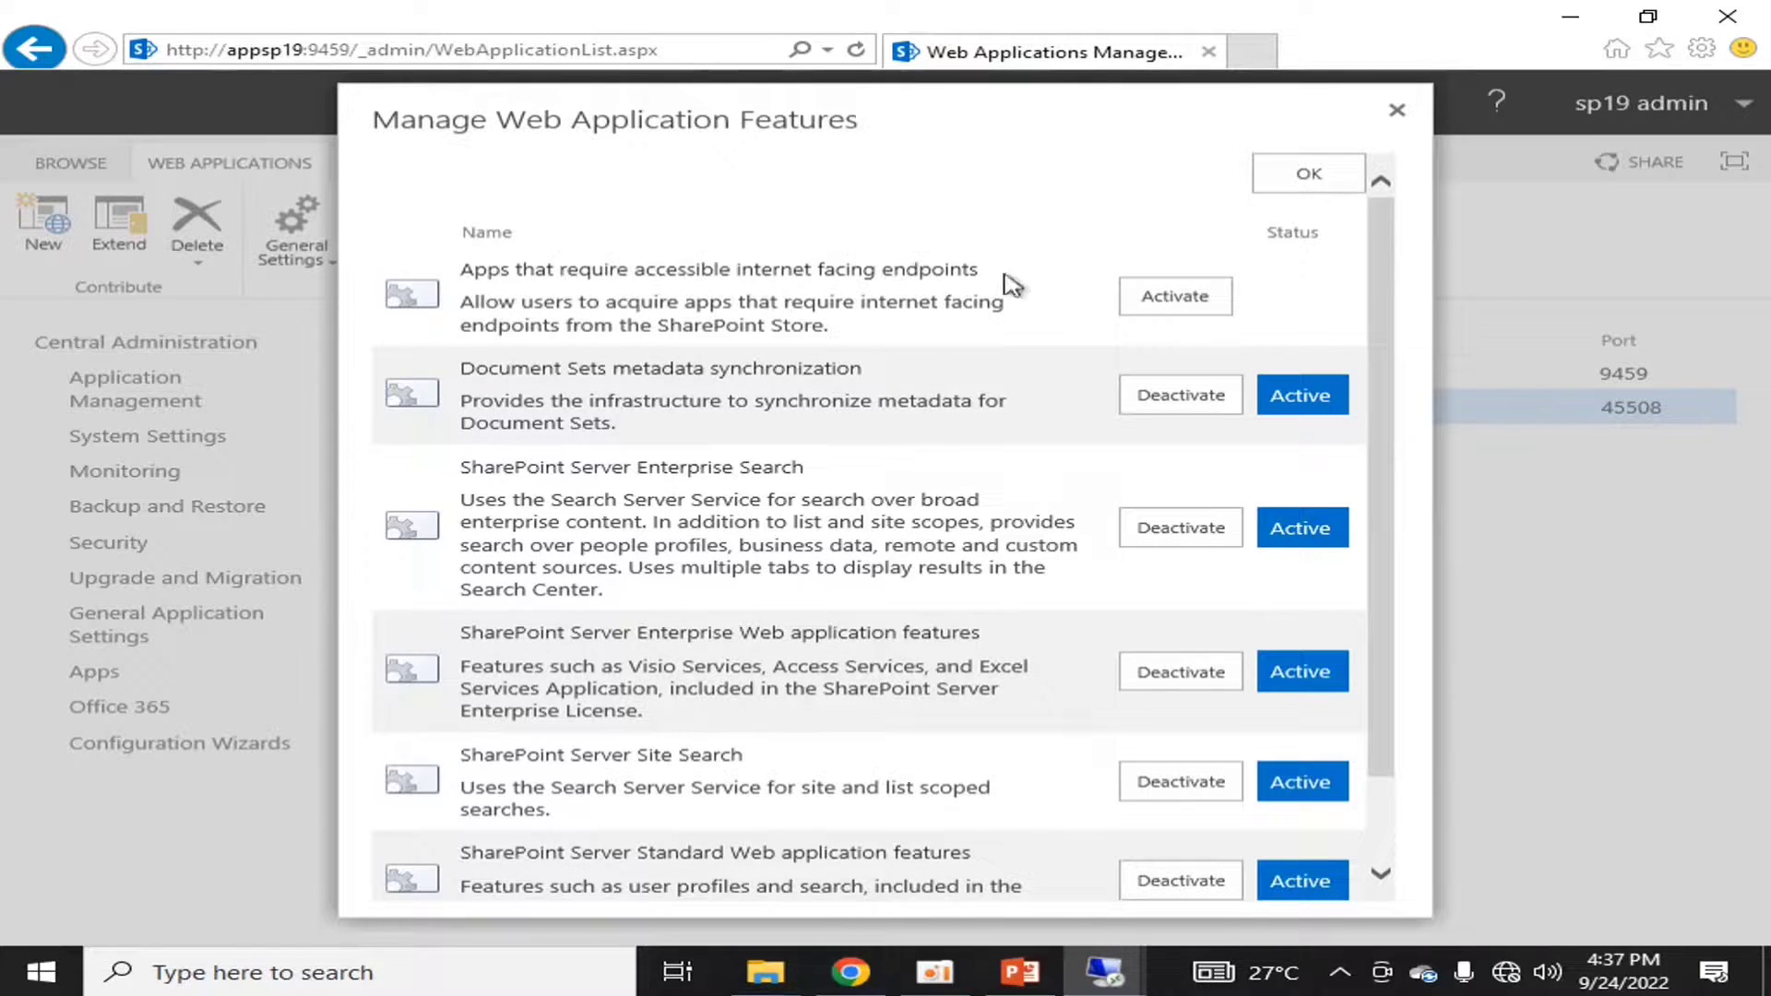
click(1397, 112)
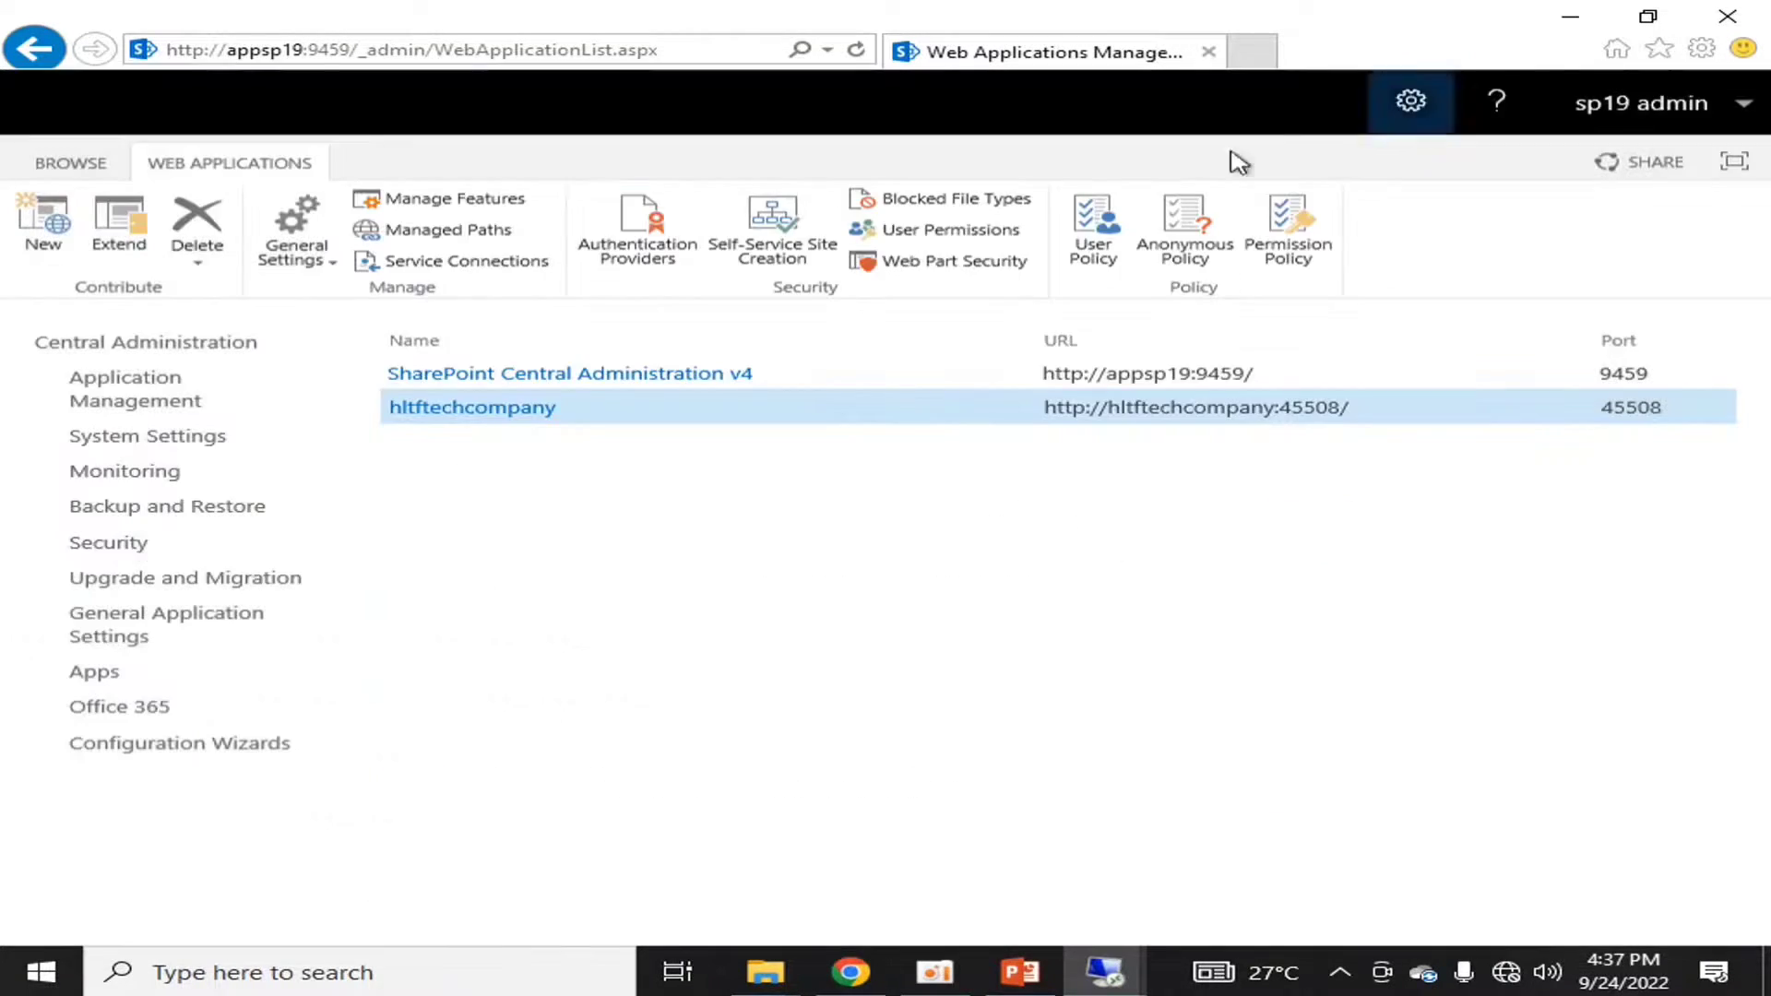
Open the managed paths of hltftechcompany and switch to the 10.20.30.10 remote session to examine the root part of the home page URL.
click(478, 233)
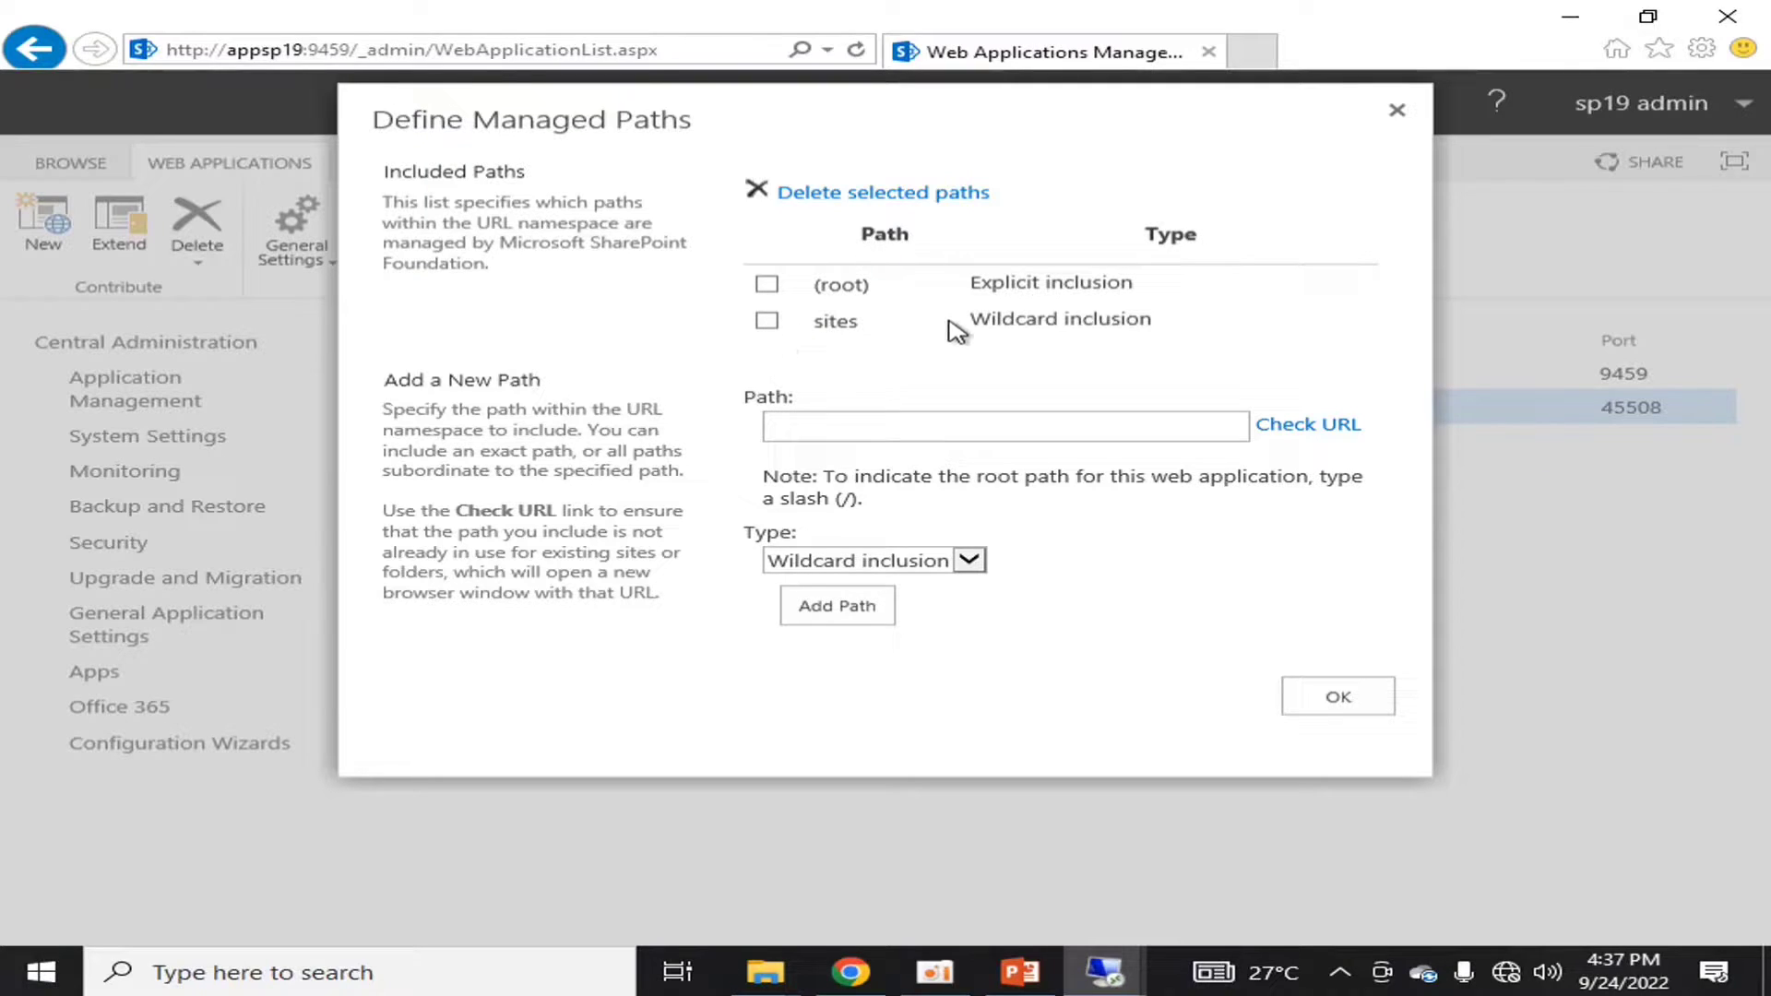
mouse_move(660, 9)
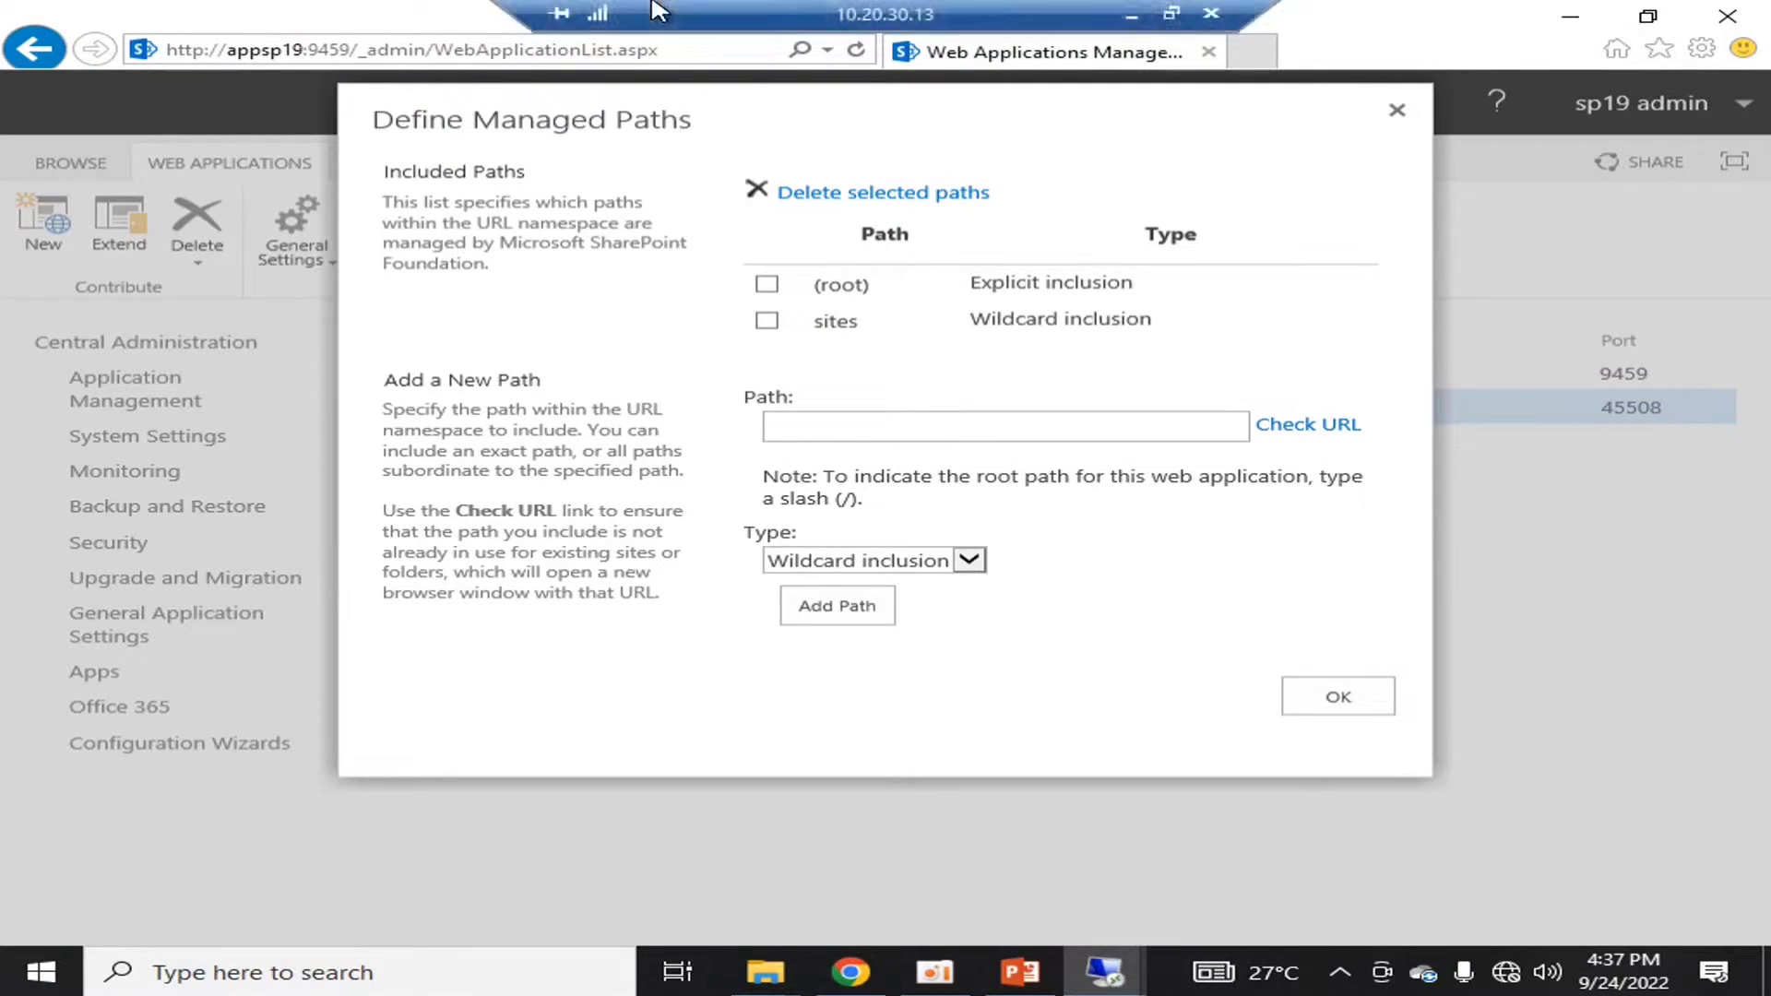
click(1142, 20)
mouse_move(1104, 971)
click(971, 925)
click(369, 51)
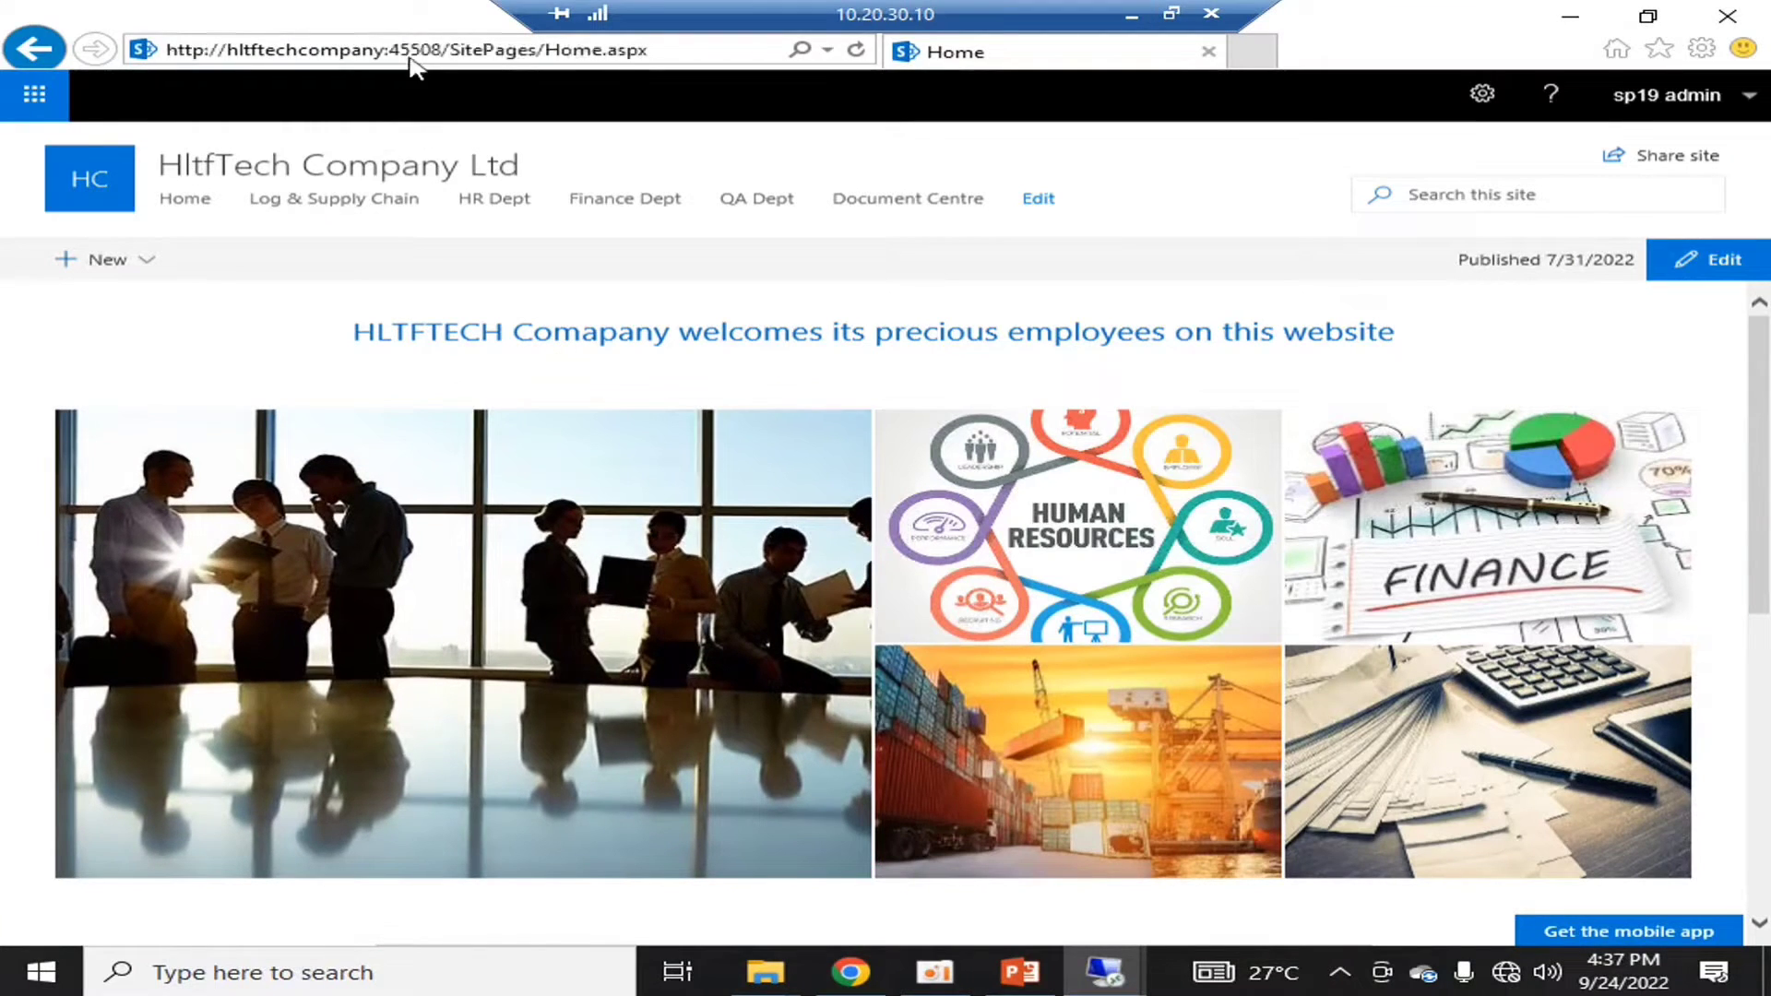
drag(450, 52, 159, 61)
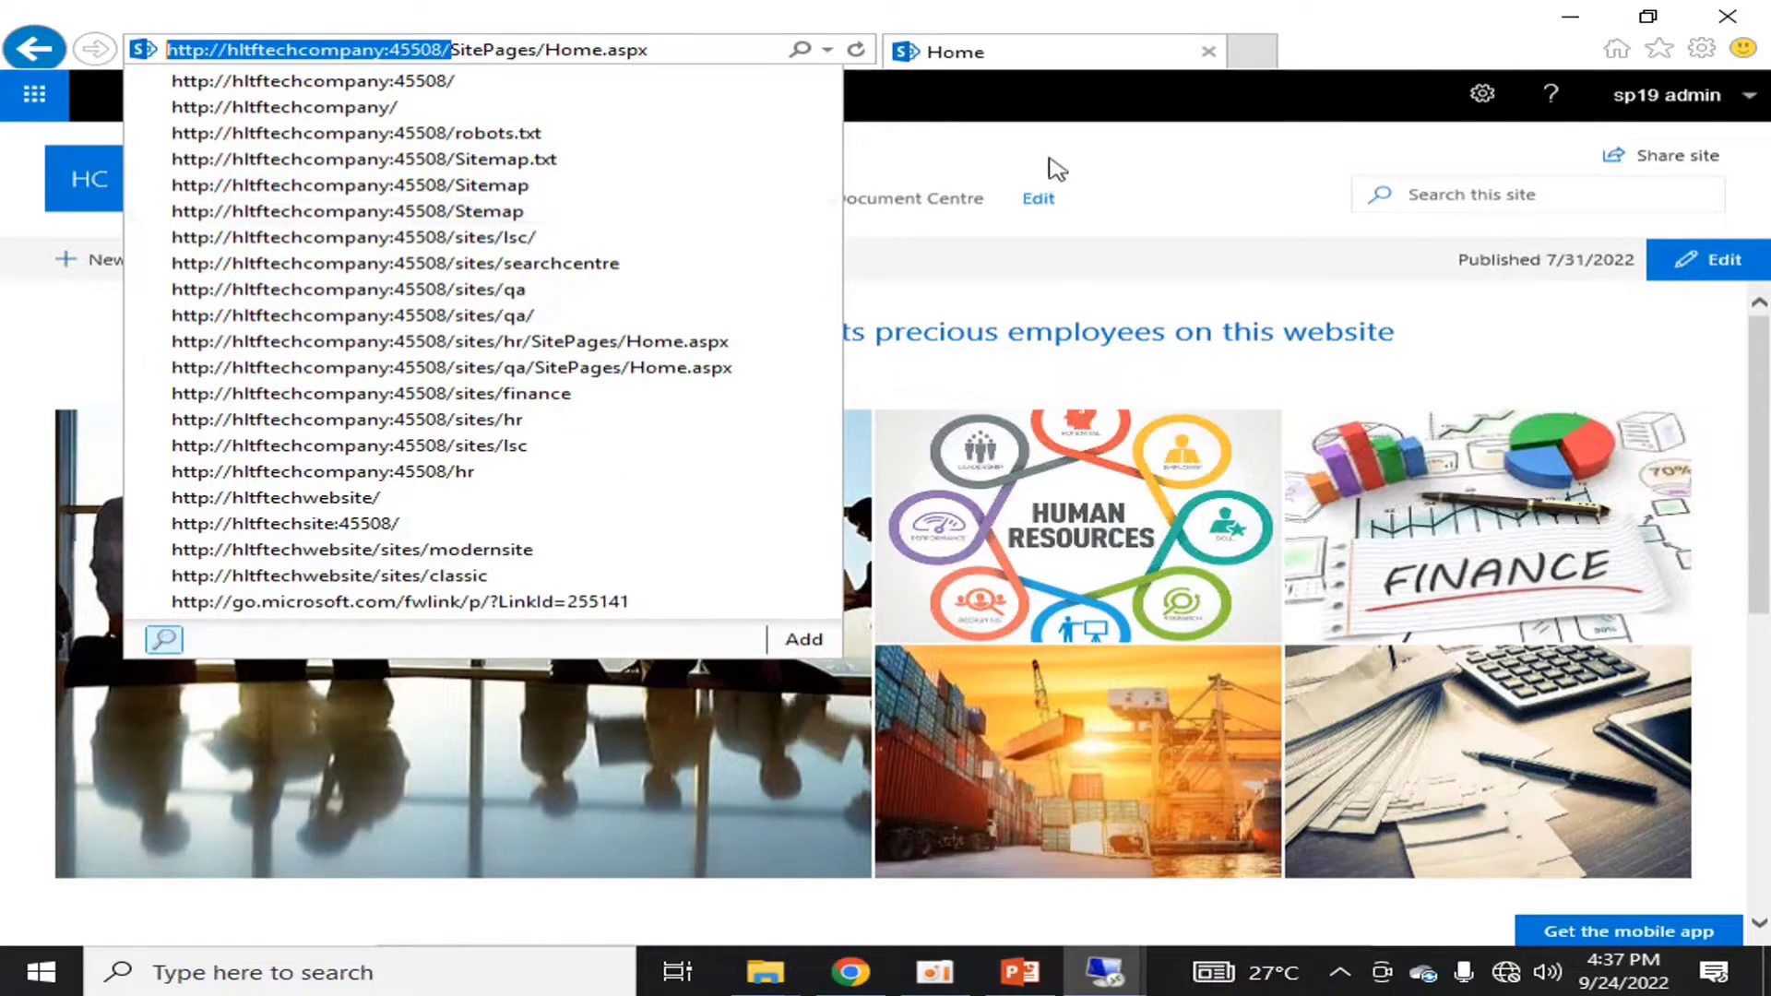
click(1051, 167)
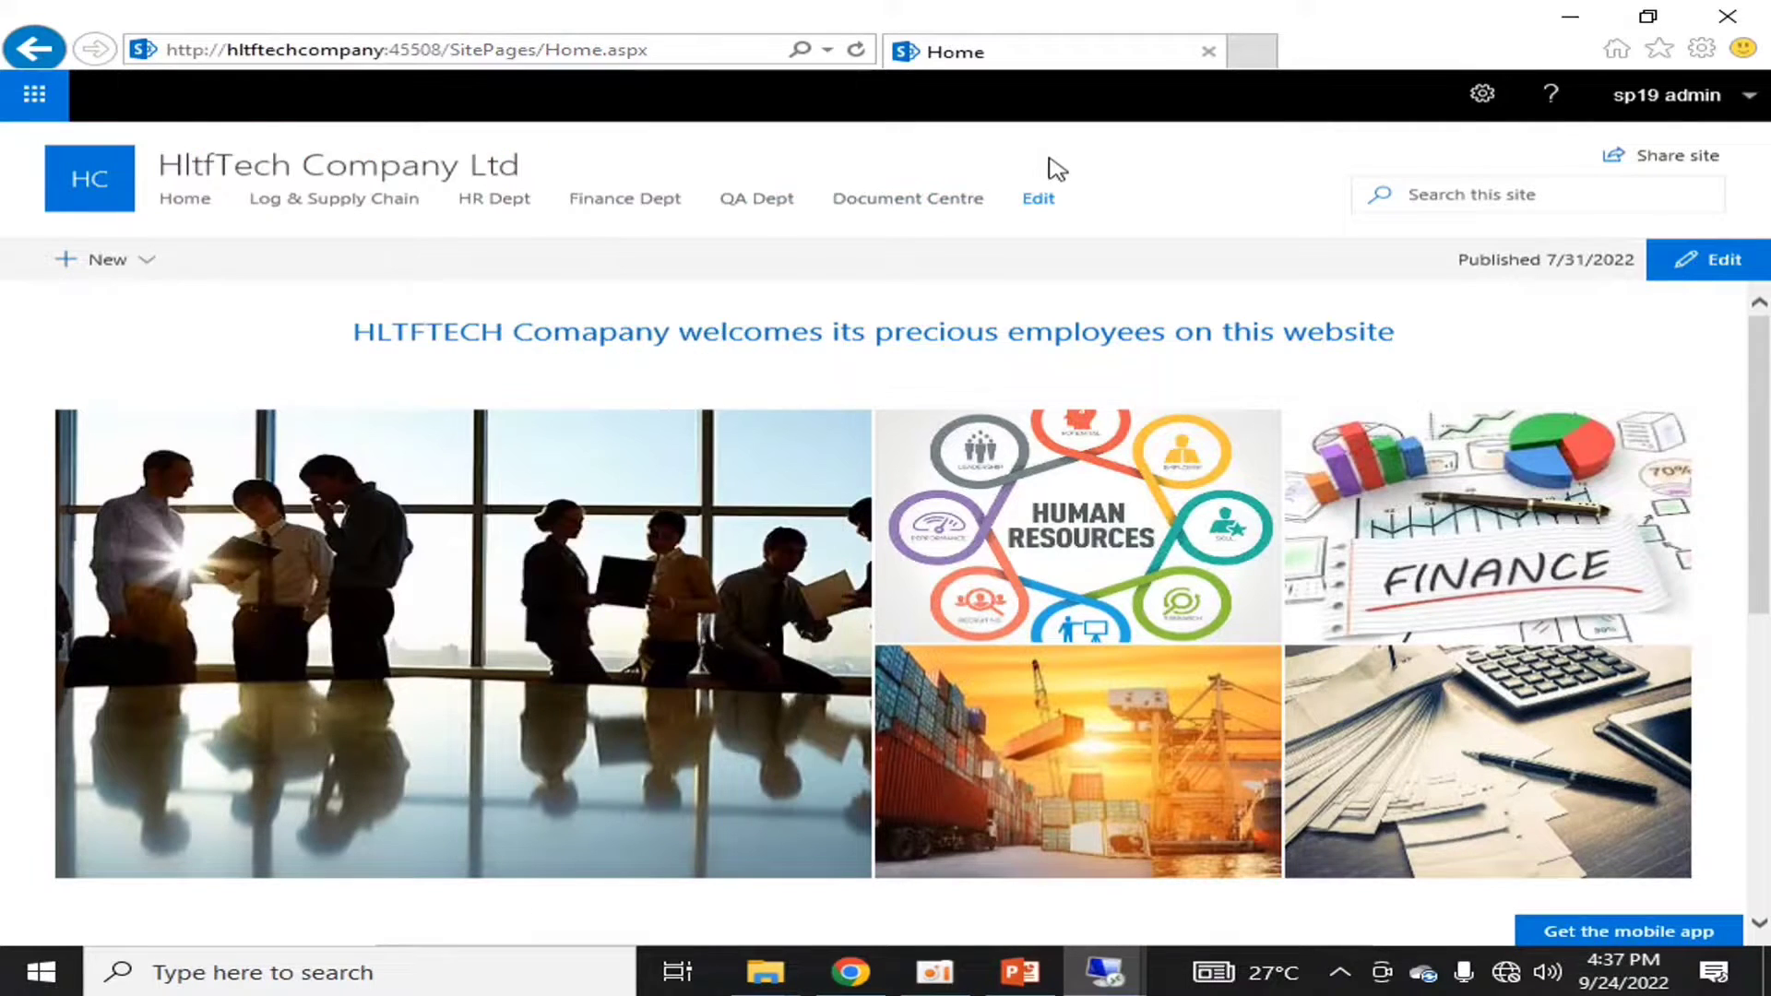
Open the Logistics & Supply Chain site, examine the sites path in its URL, and return to the company home page.
click(331, 201)
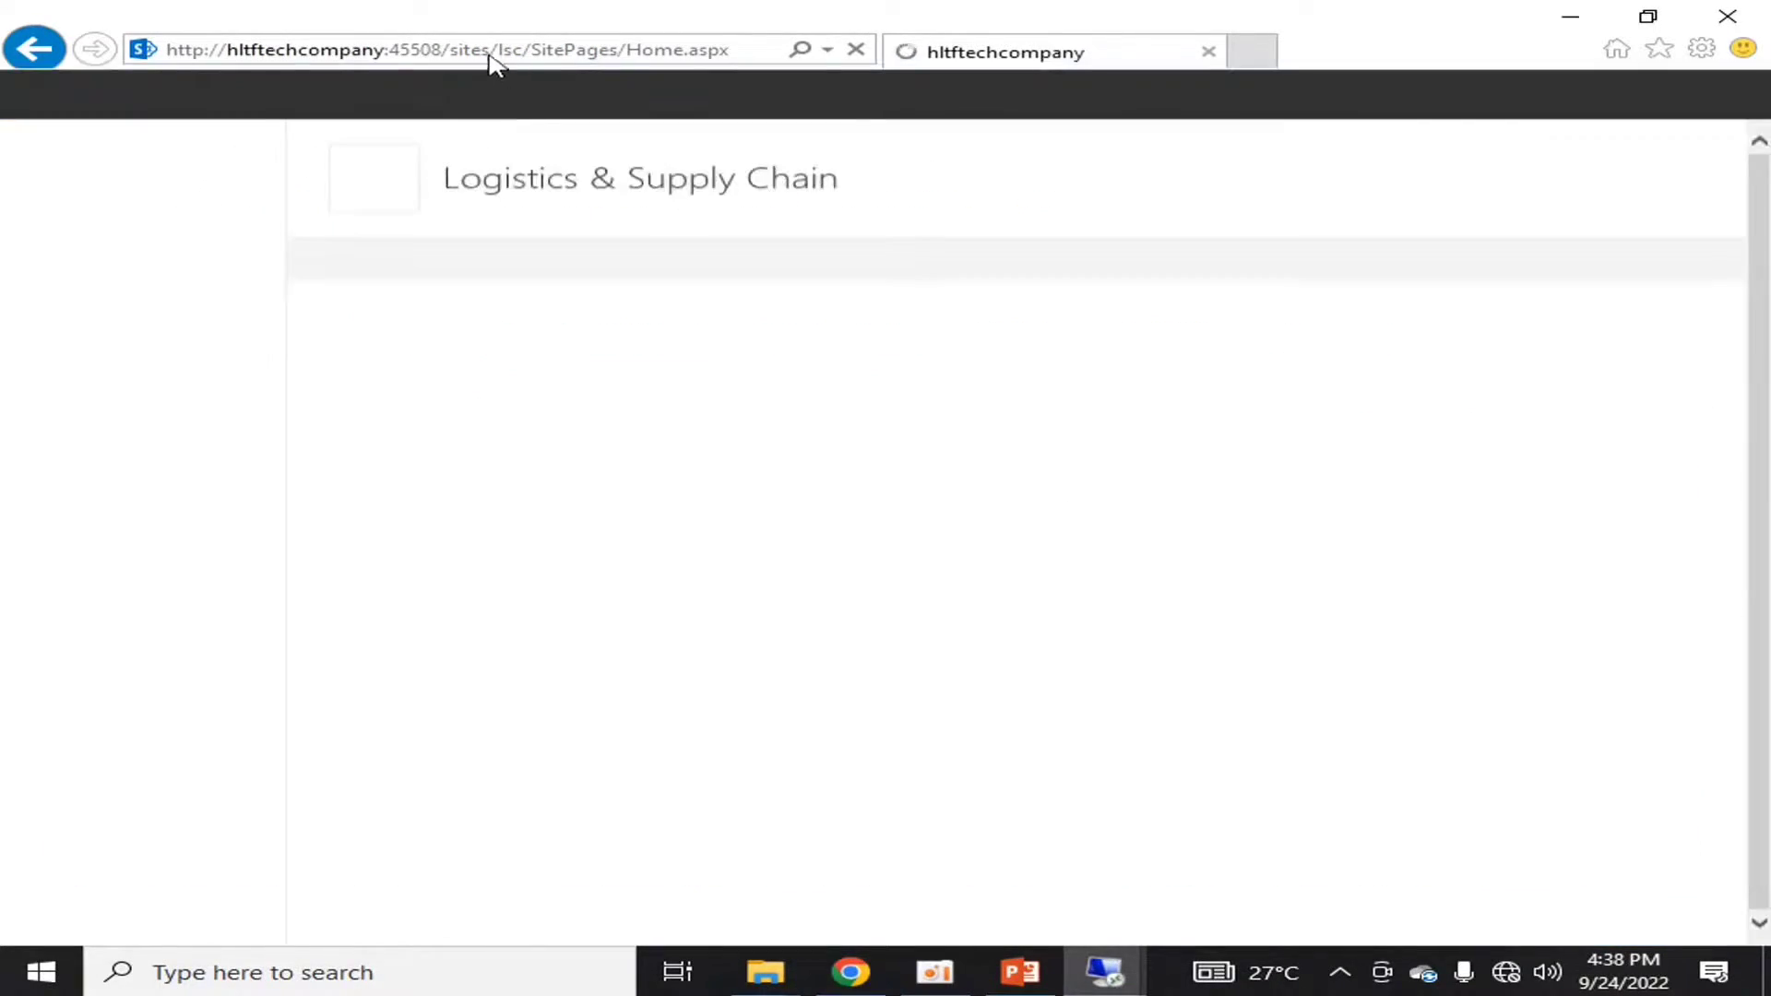
click(494, 50)
click(496, 48)
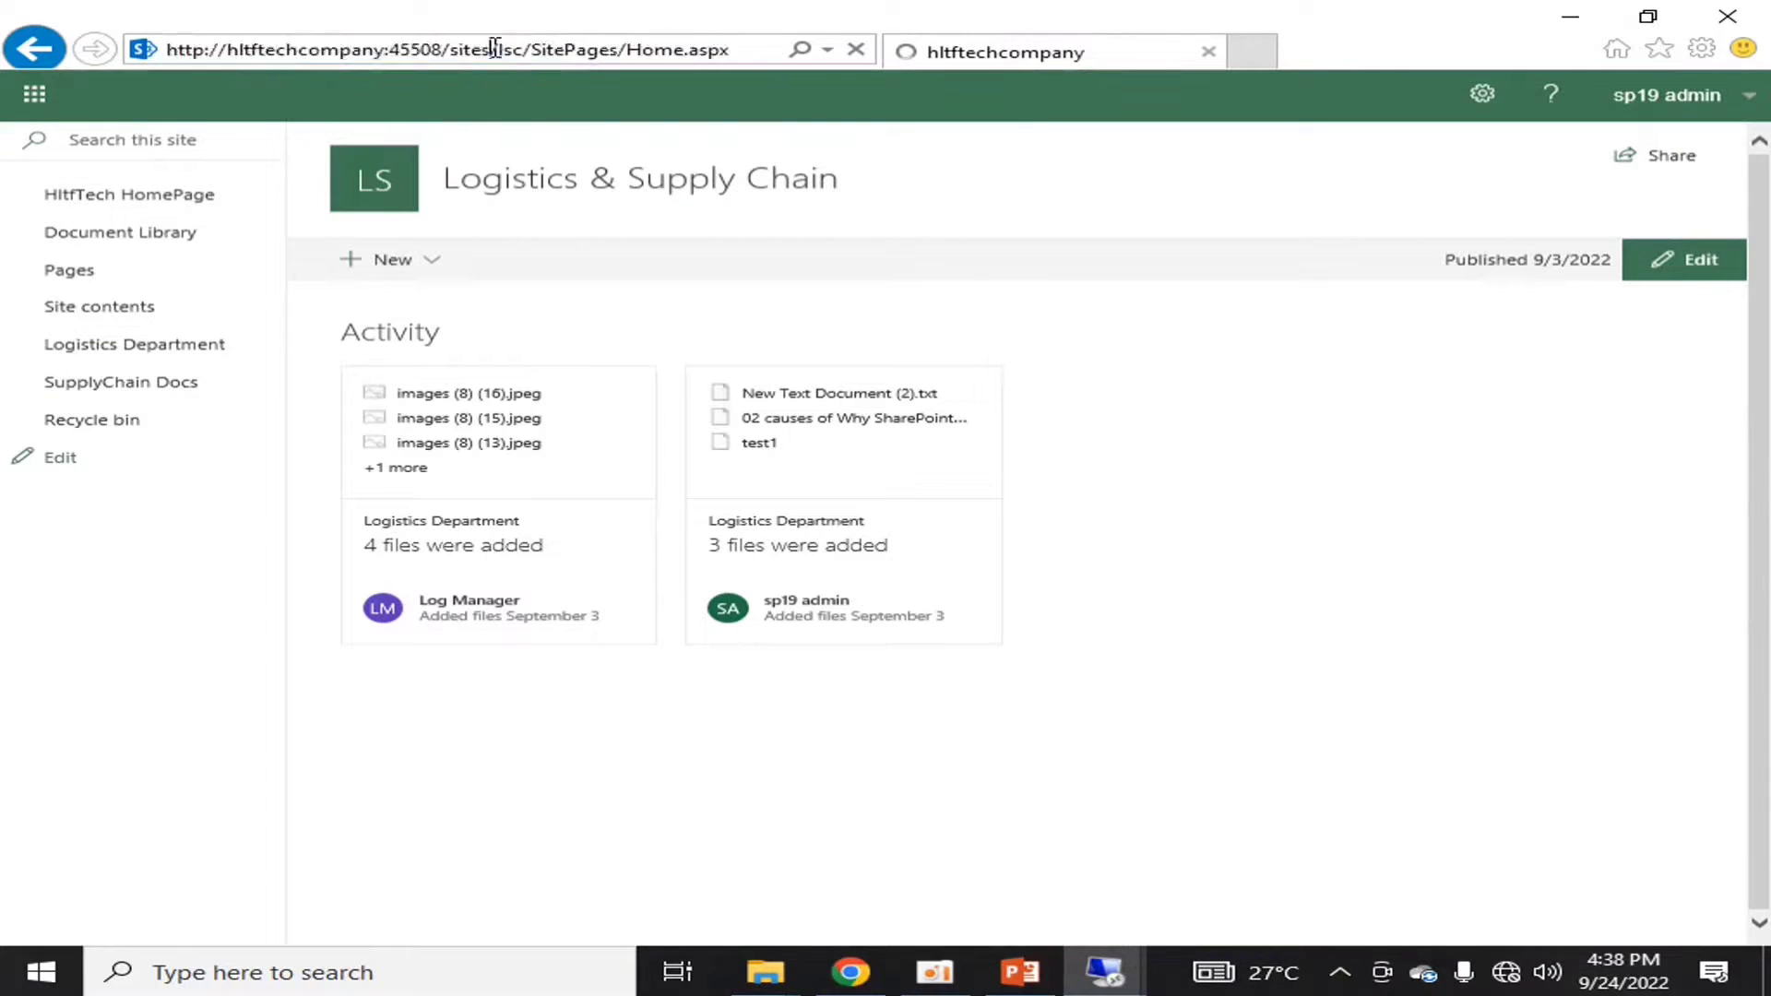
drag(499, 46, 463, 43)
drag(492, 51, 754, 49)
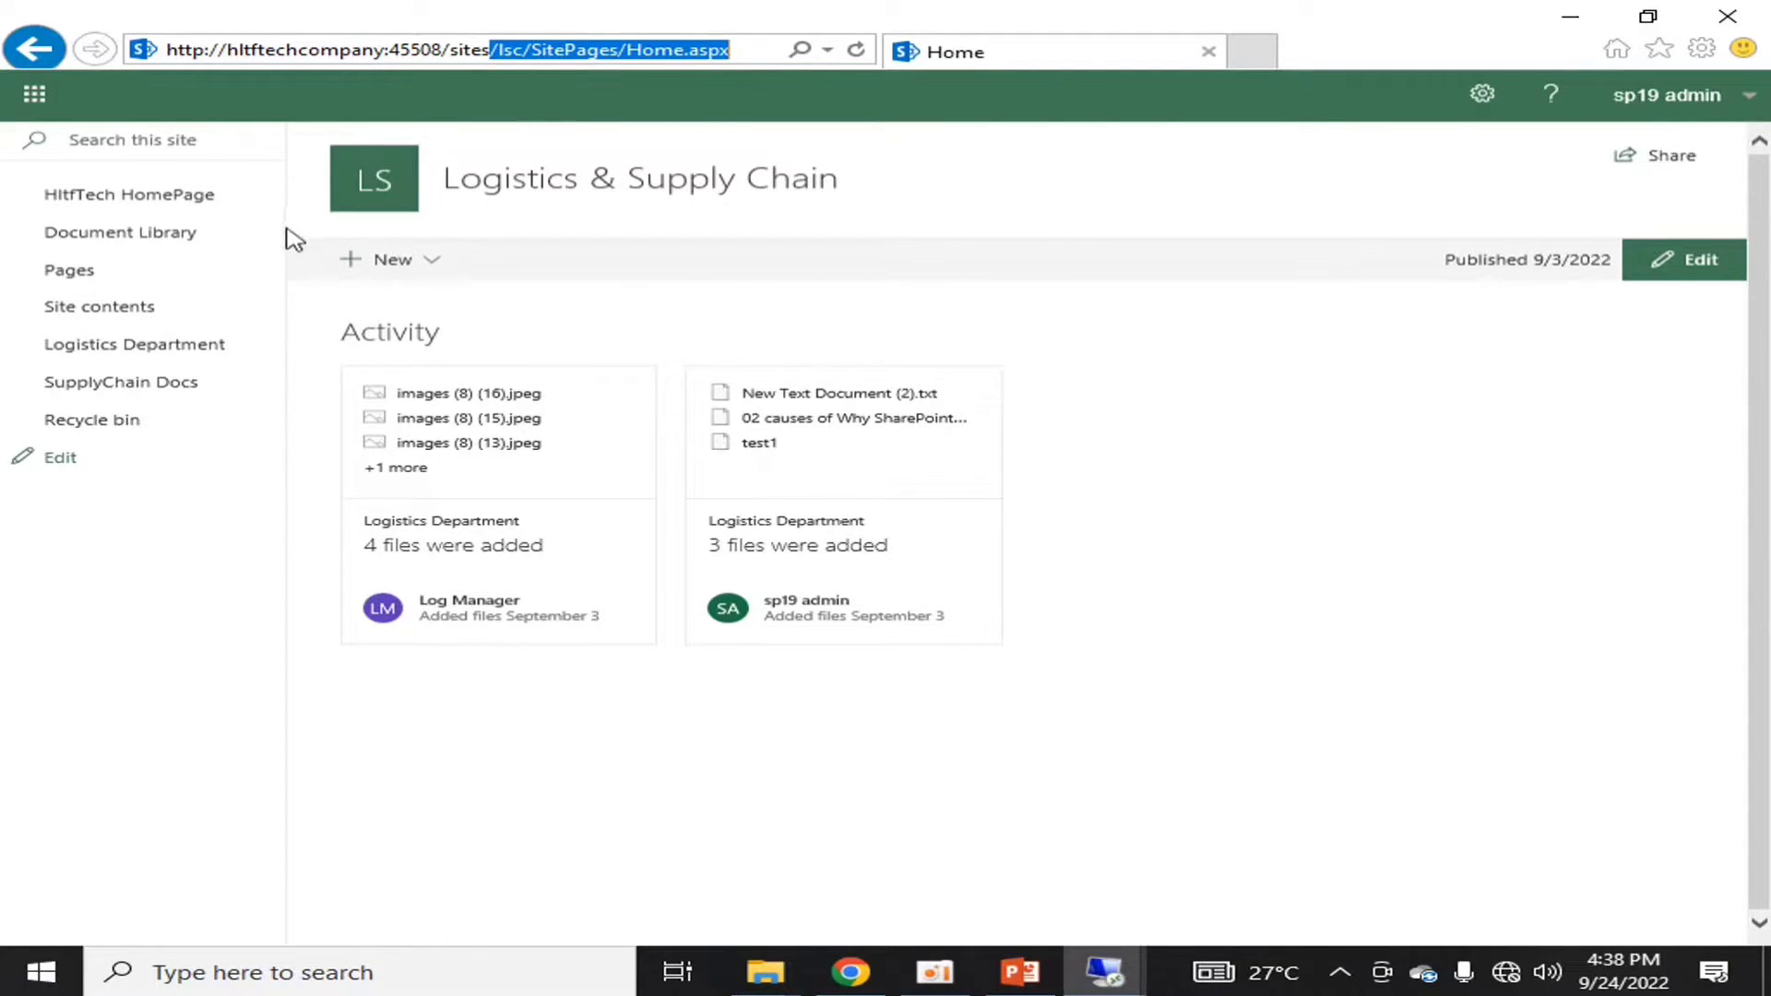
click(211, 196)
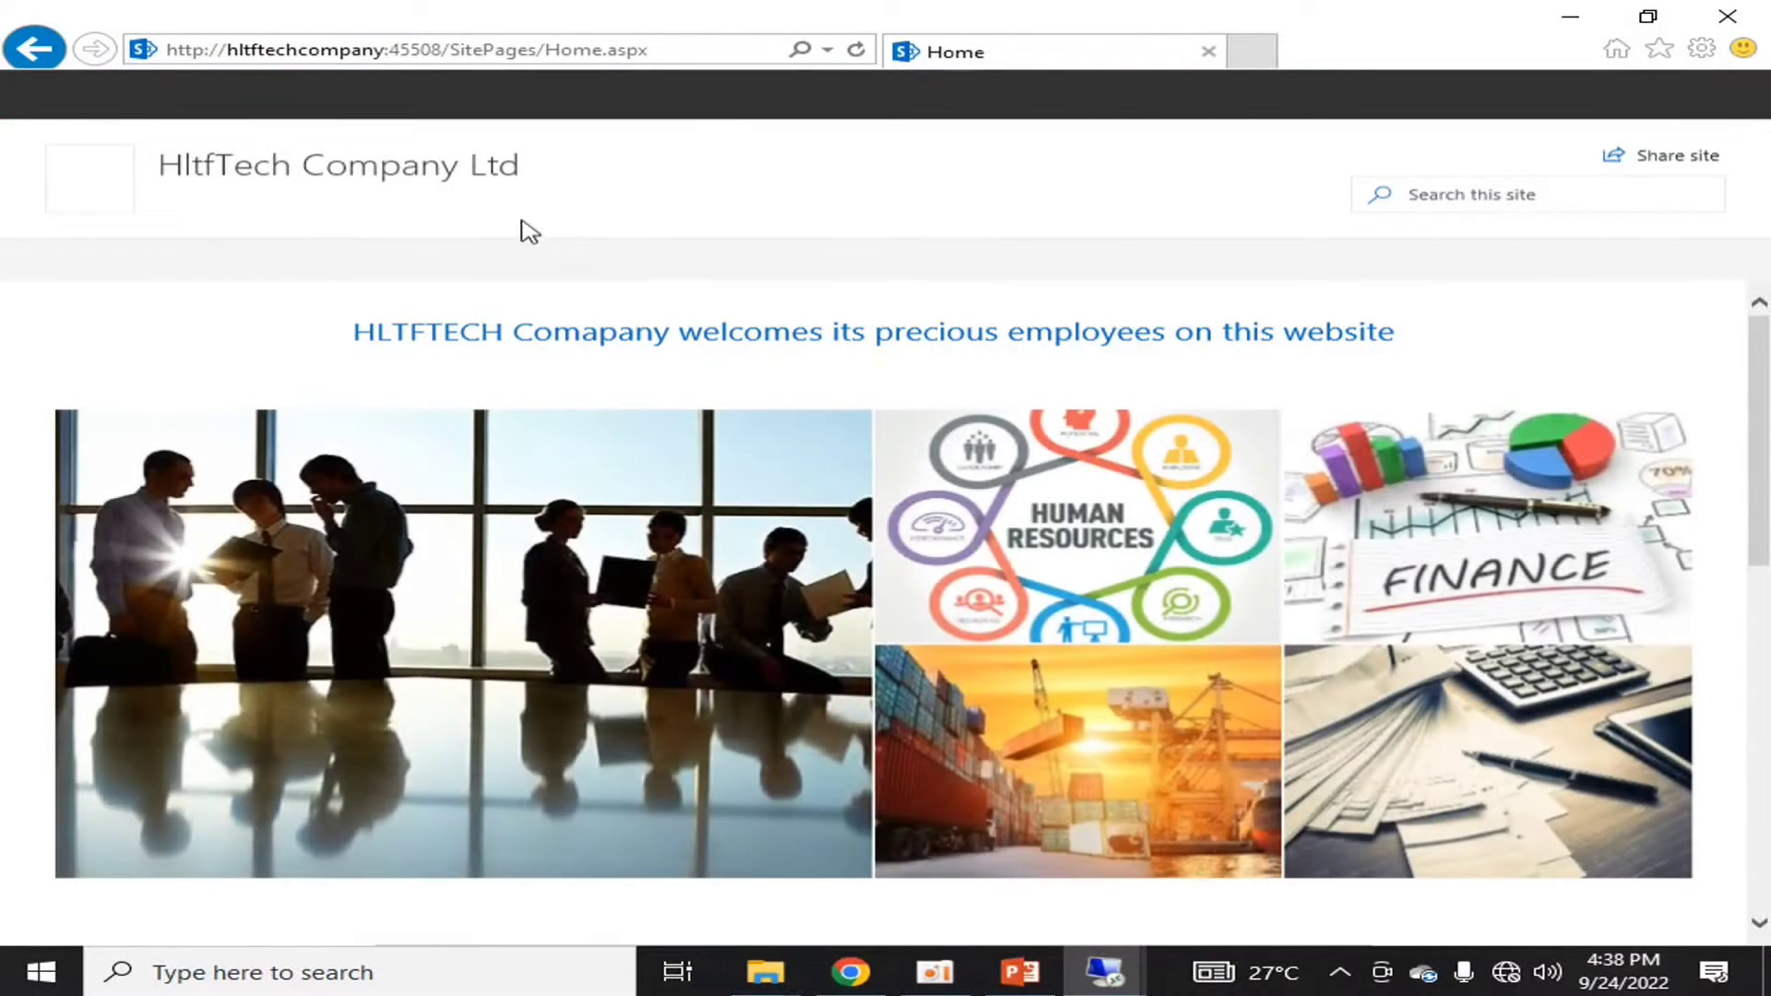
Open the Finance Department site, examine the sites and finance parts of its URL, and return to the company home page.
click(628, 197)
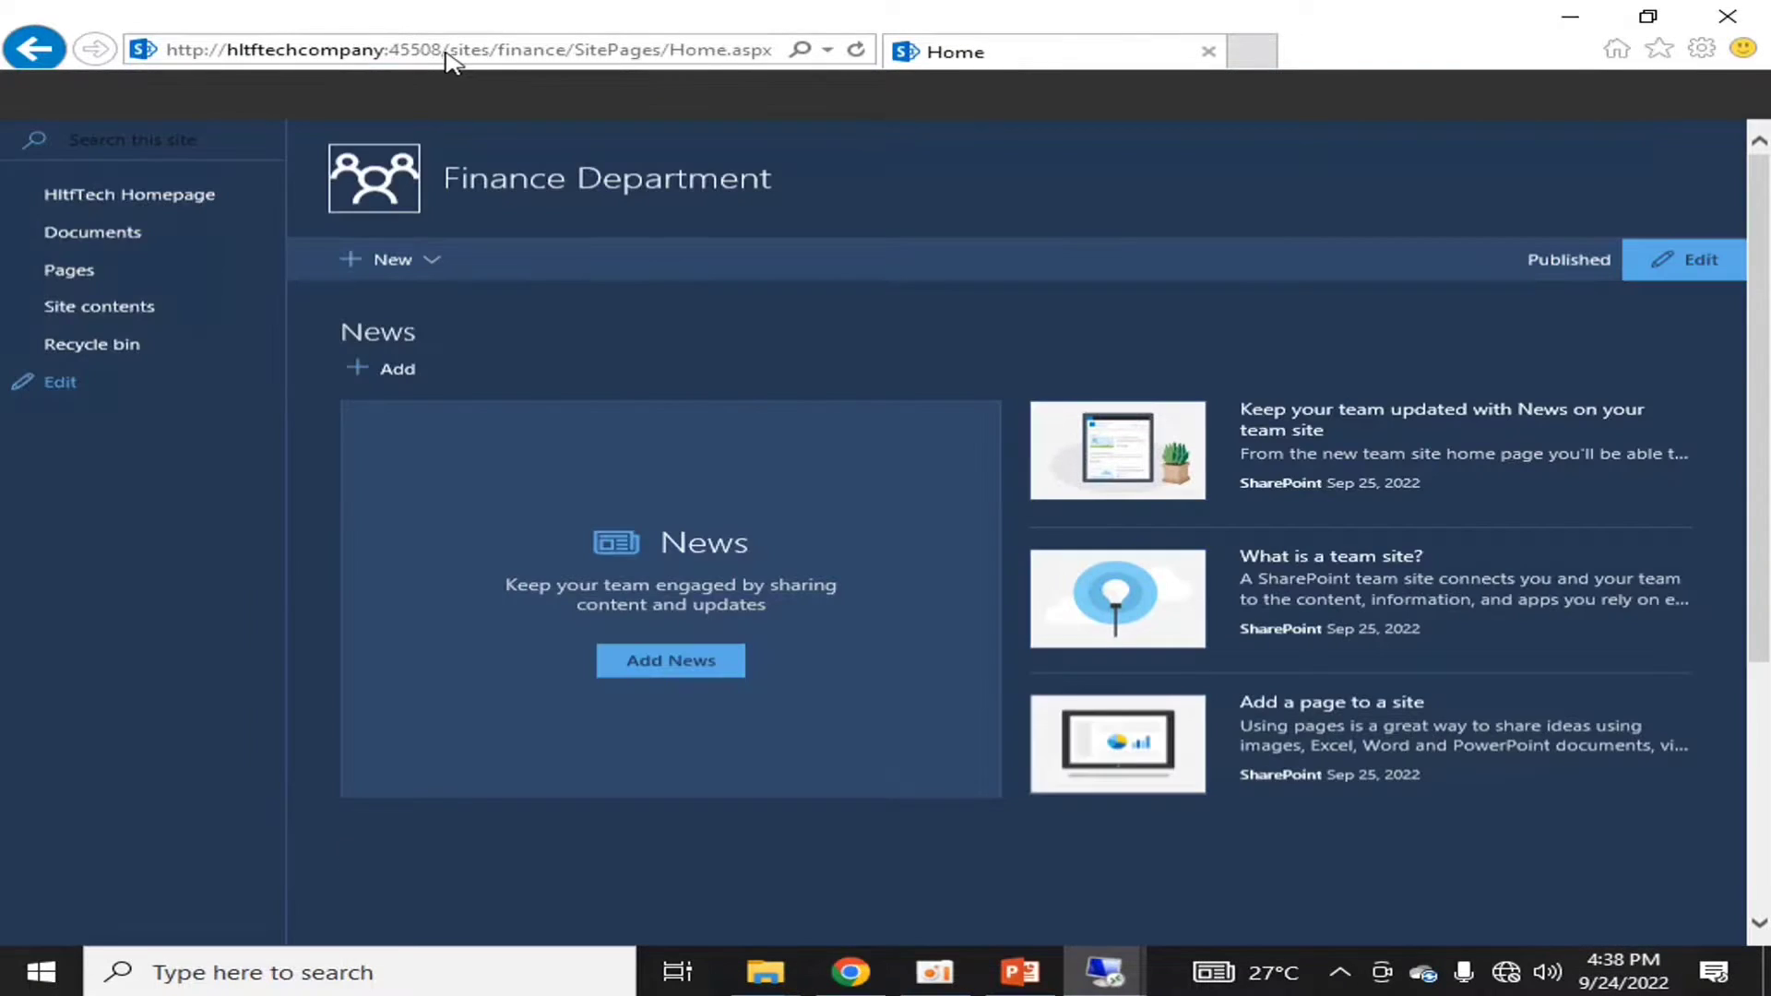
click(447, 52)
click(448, 49)
double_click(469, 49)
click(495, 49)
drag(499, 49, 559, 49)
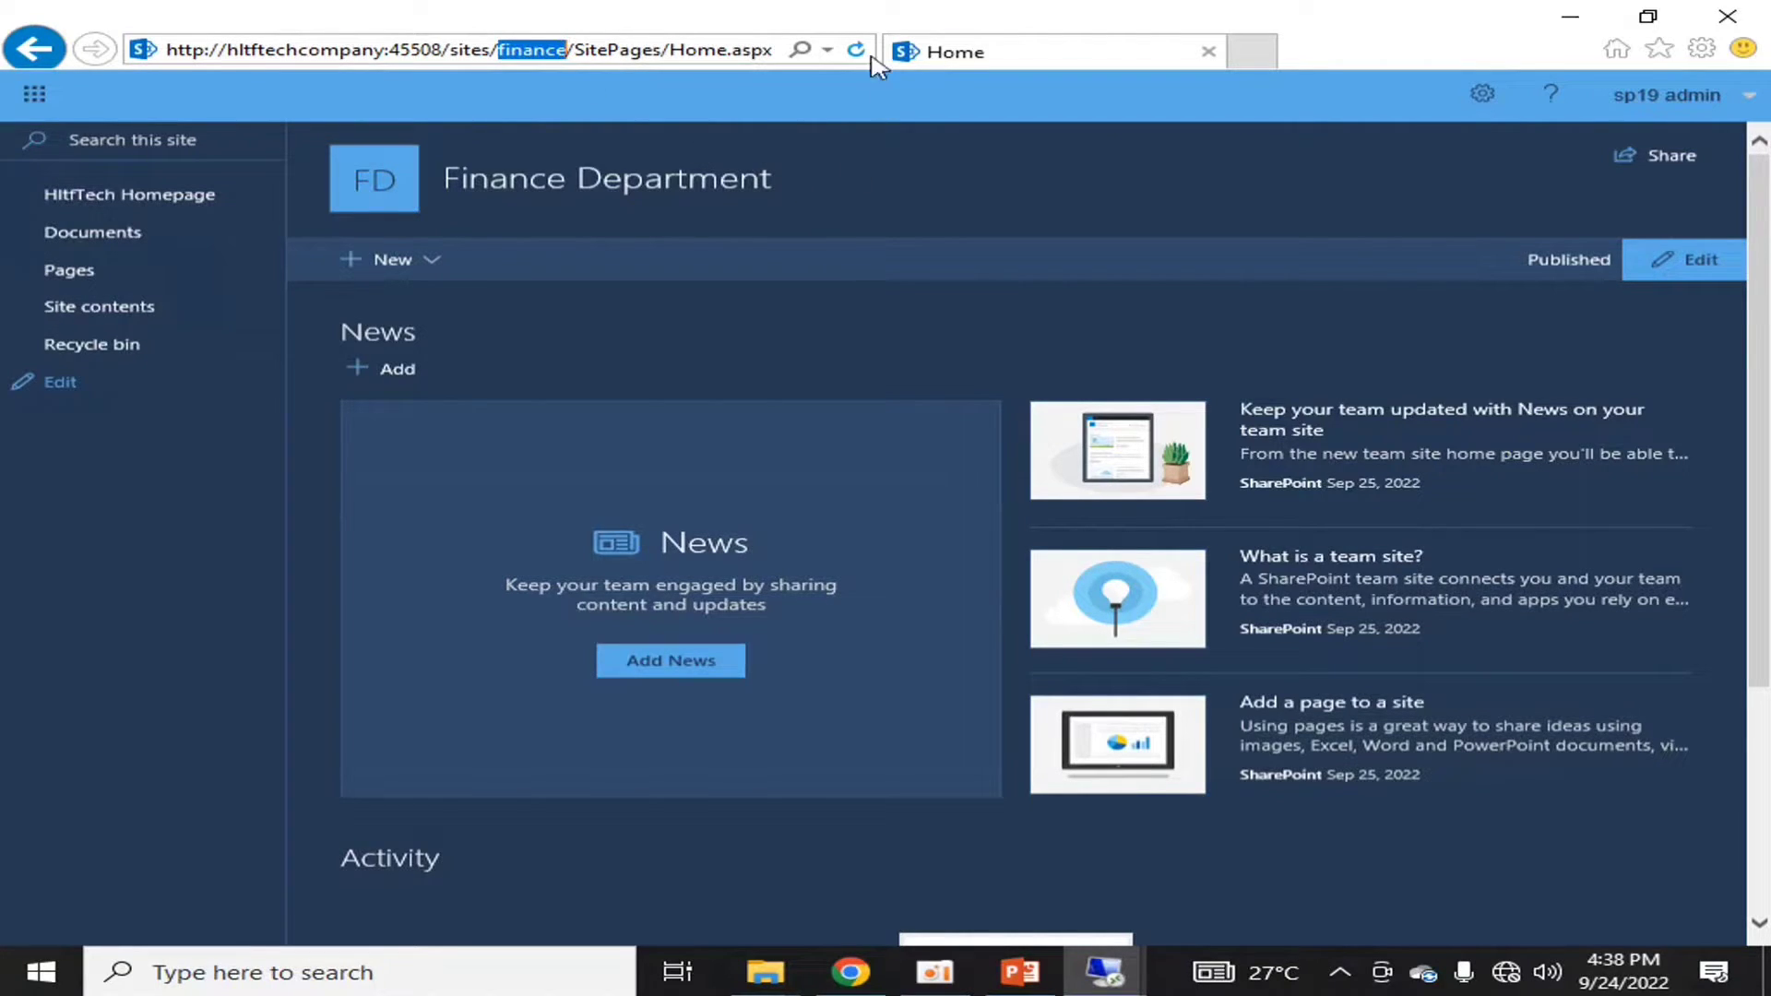
click(124, 204)
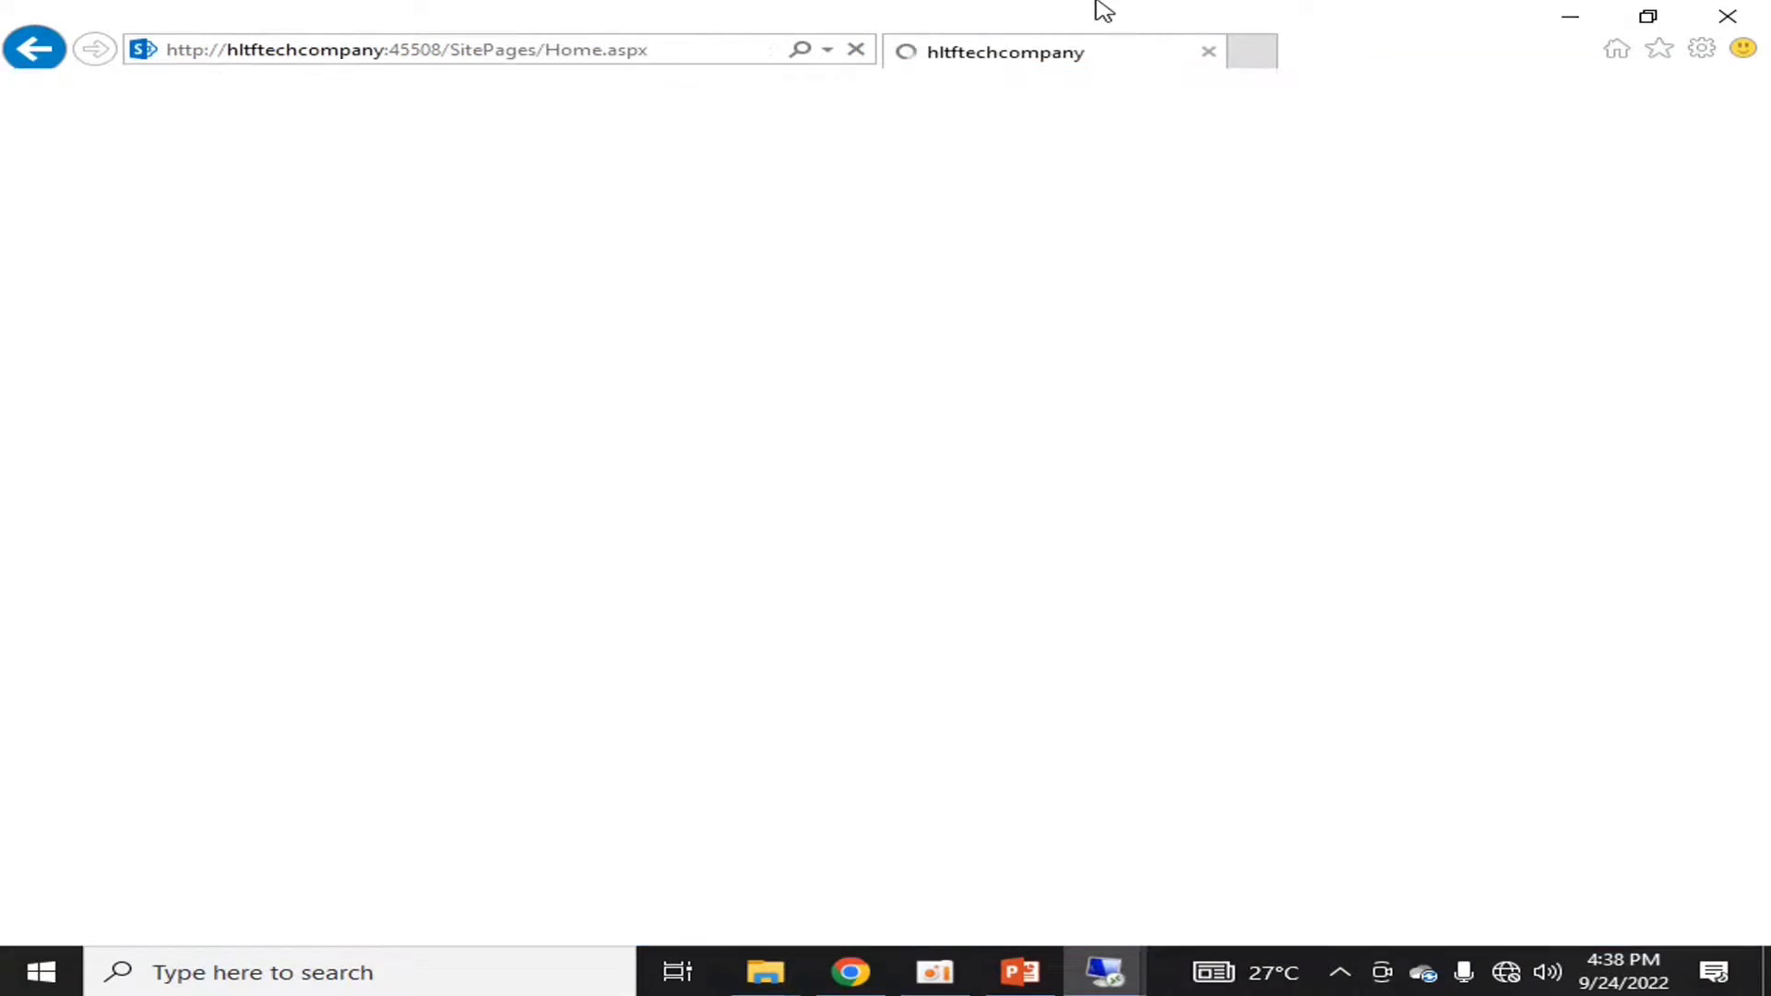
Return to the 10.20.30.13 remote session and close the managed paths definition without adding a new path.
click(1119, 13)
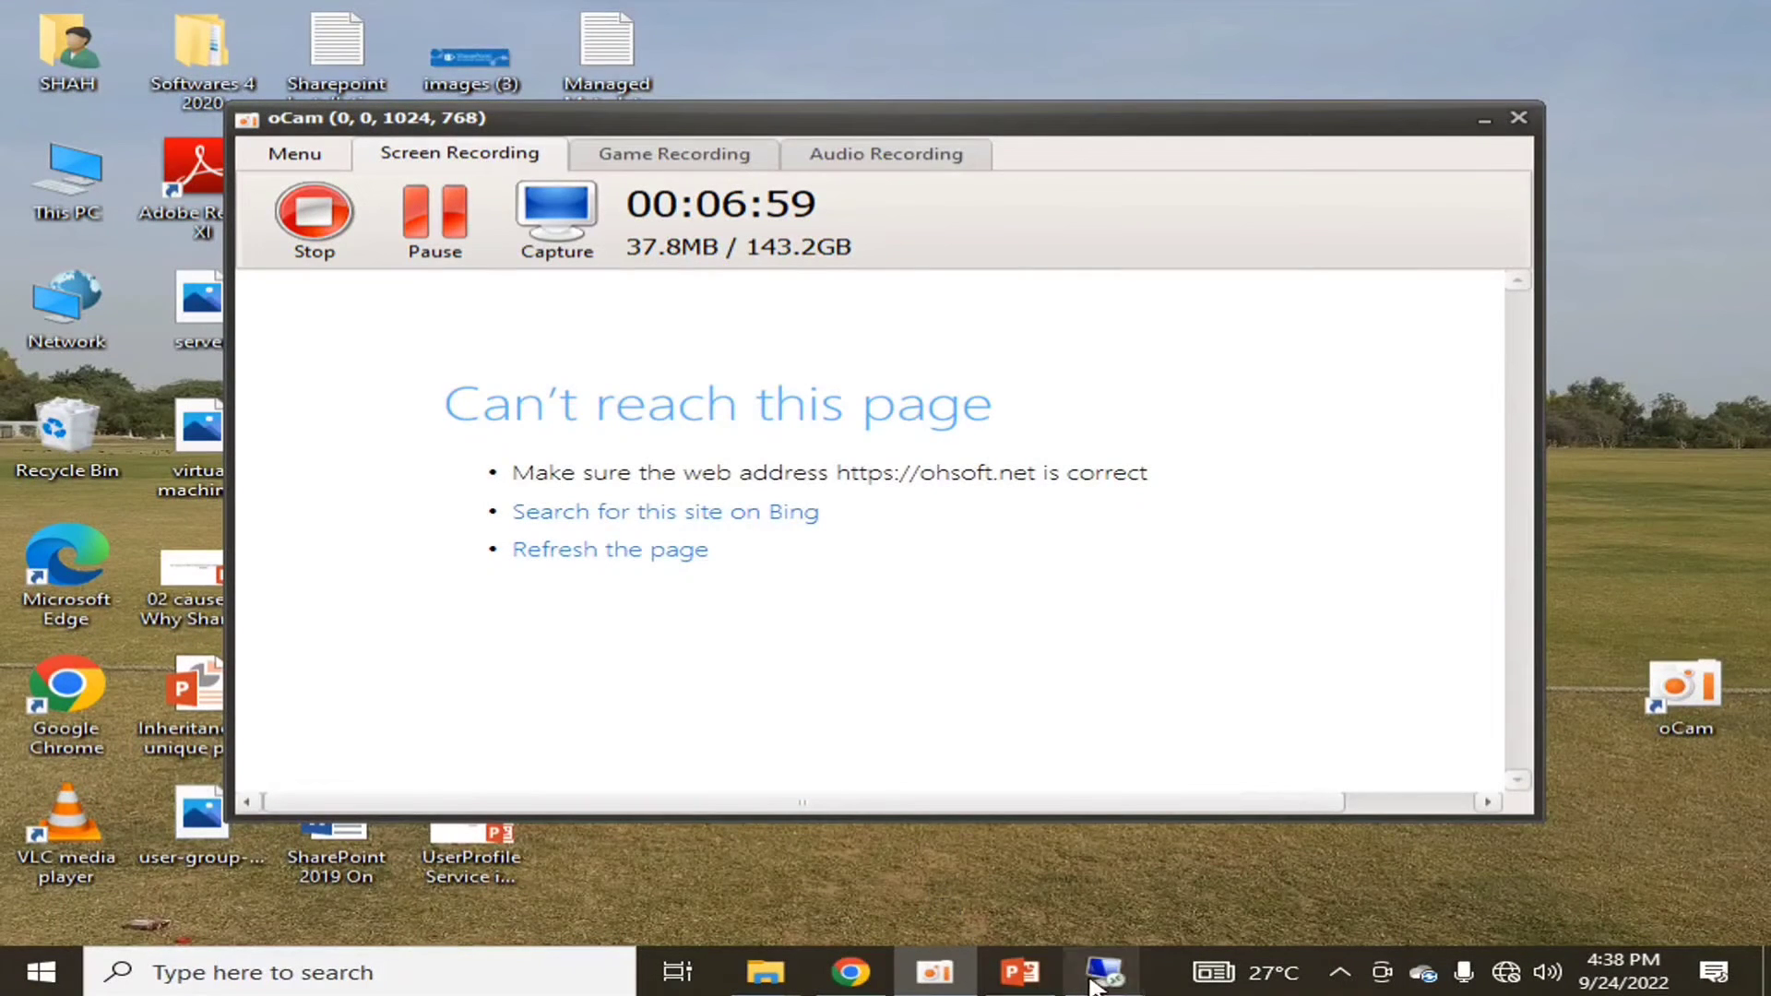
mouse_move(1104, 971)
click(1233, 854)
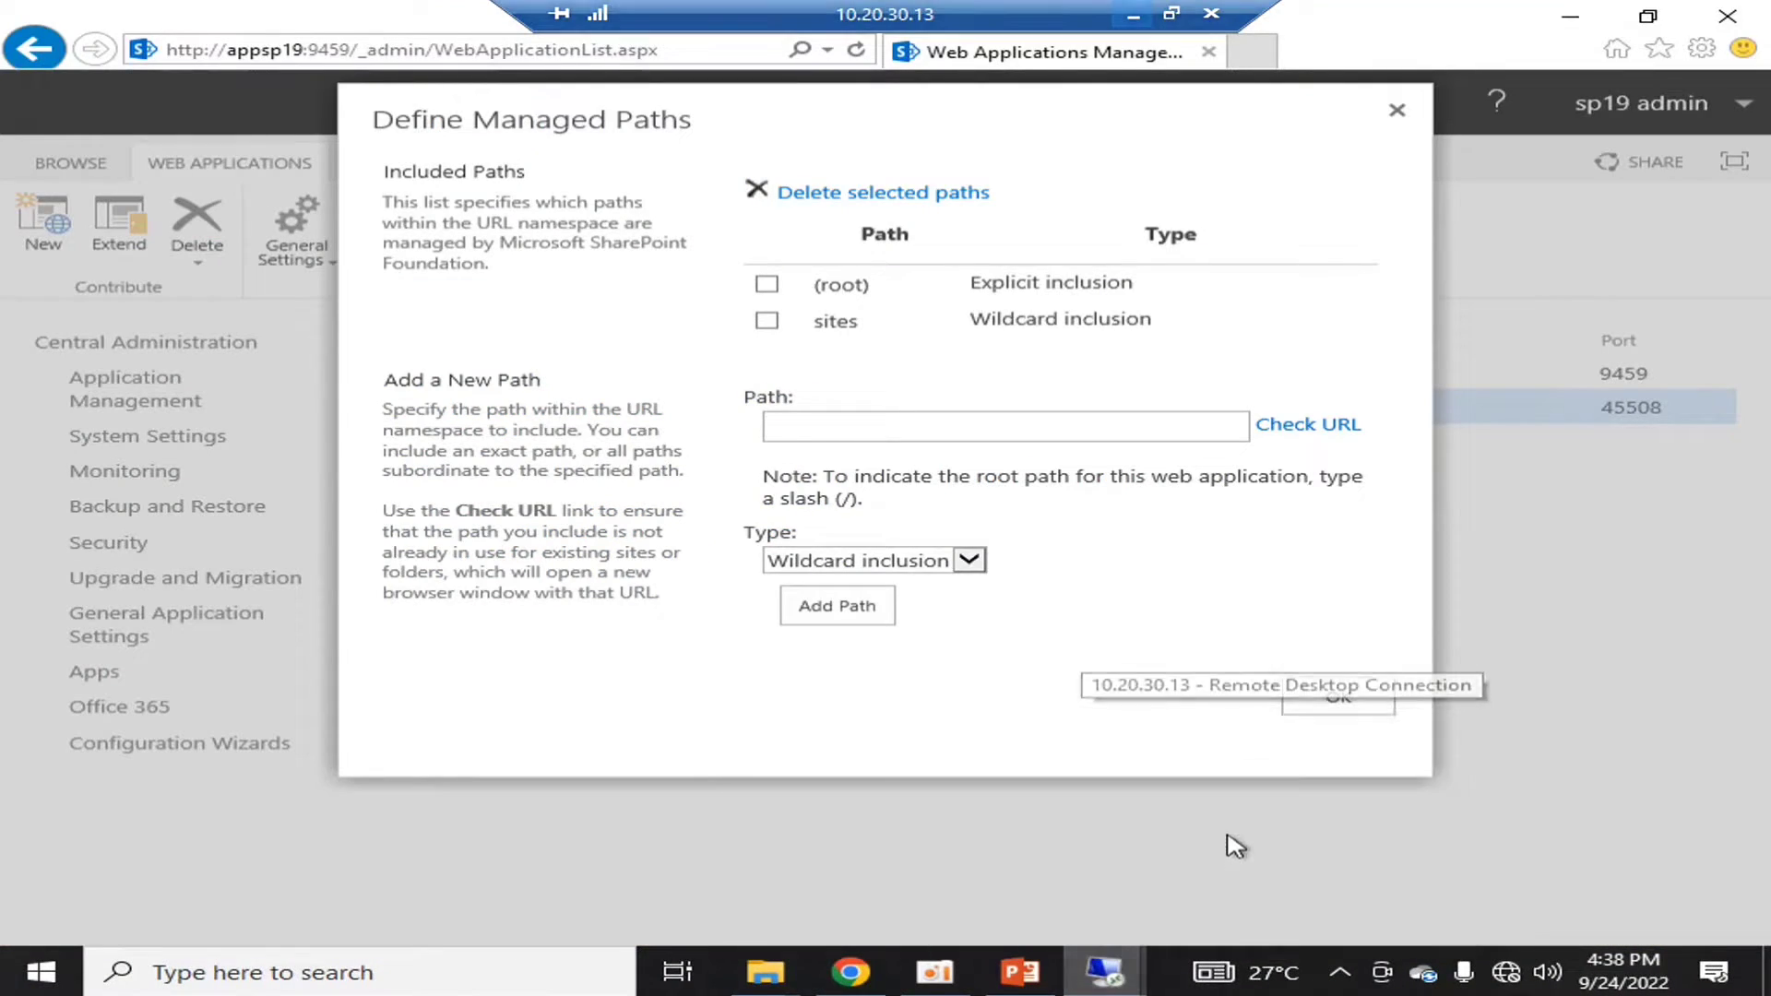
click(832, 435)
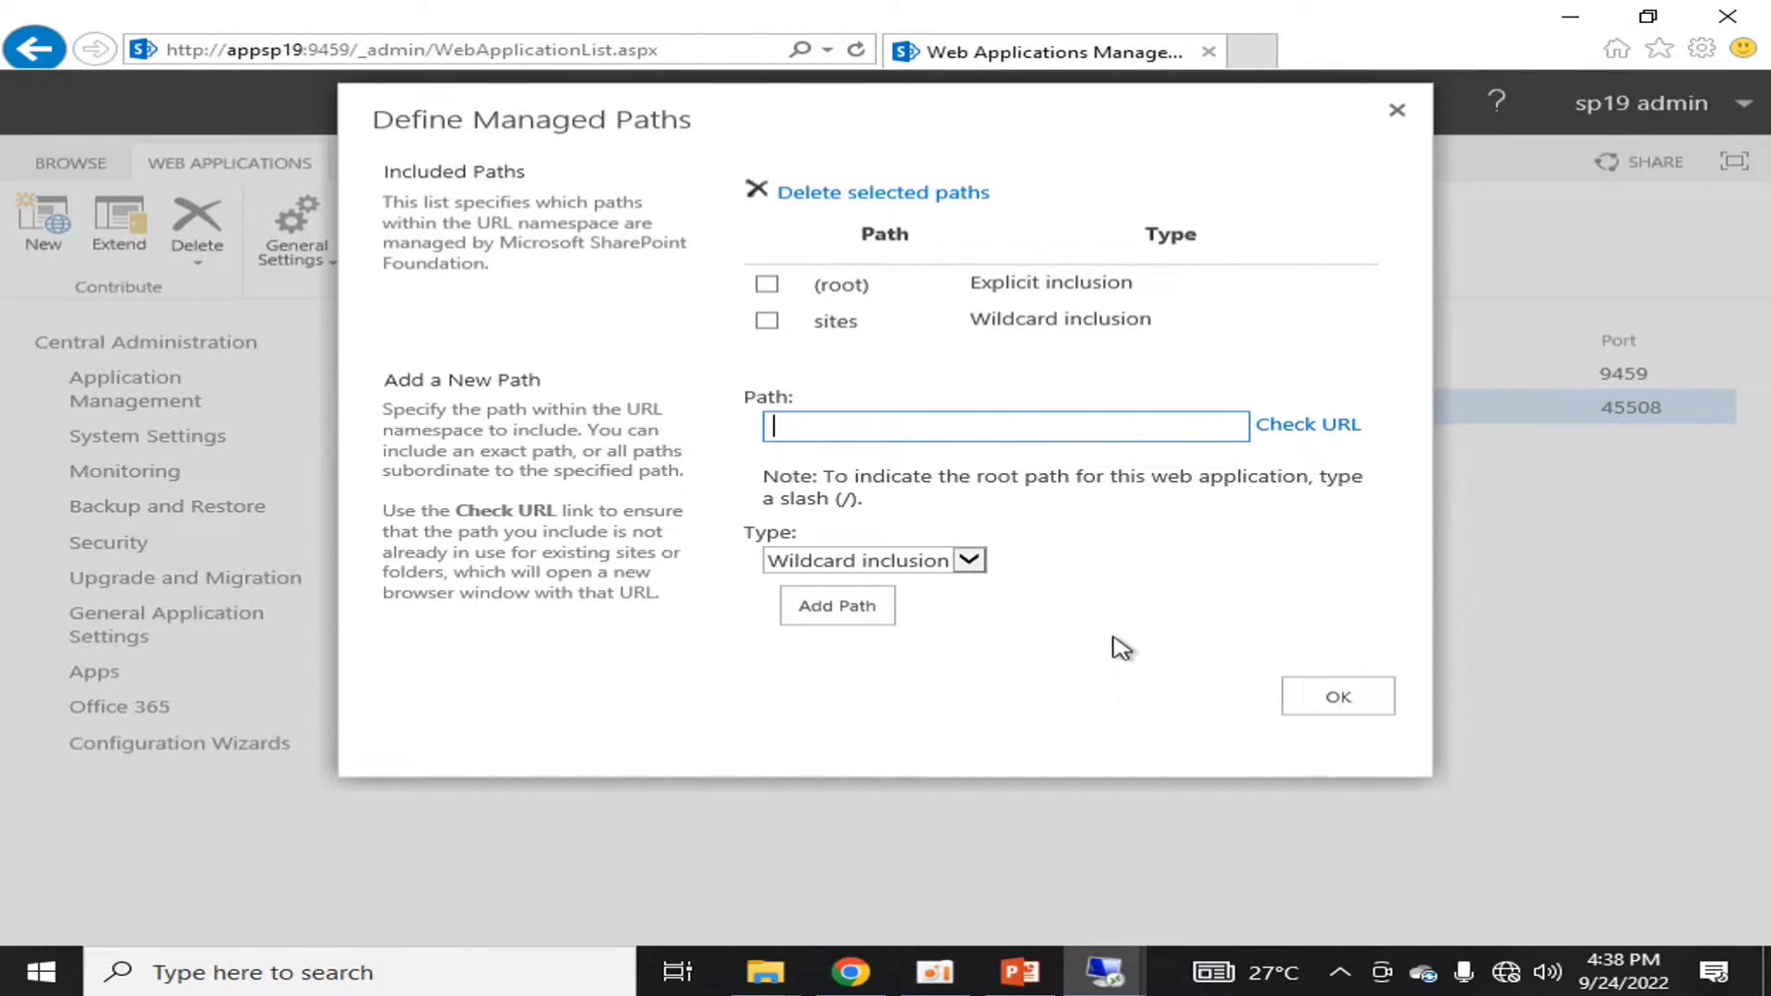
click(1339, 703)
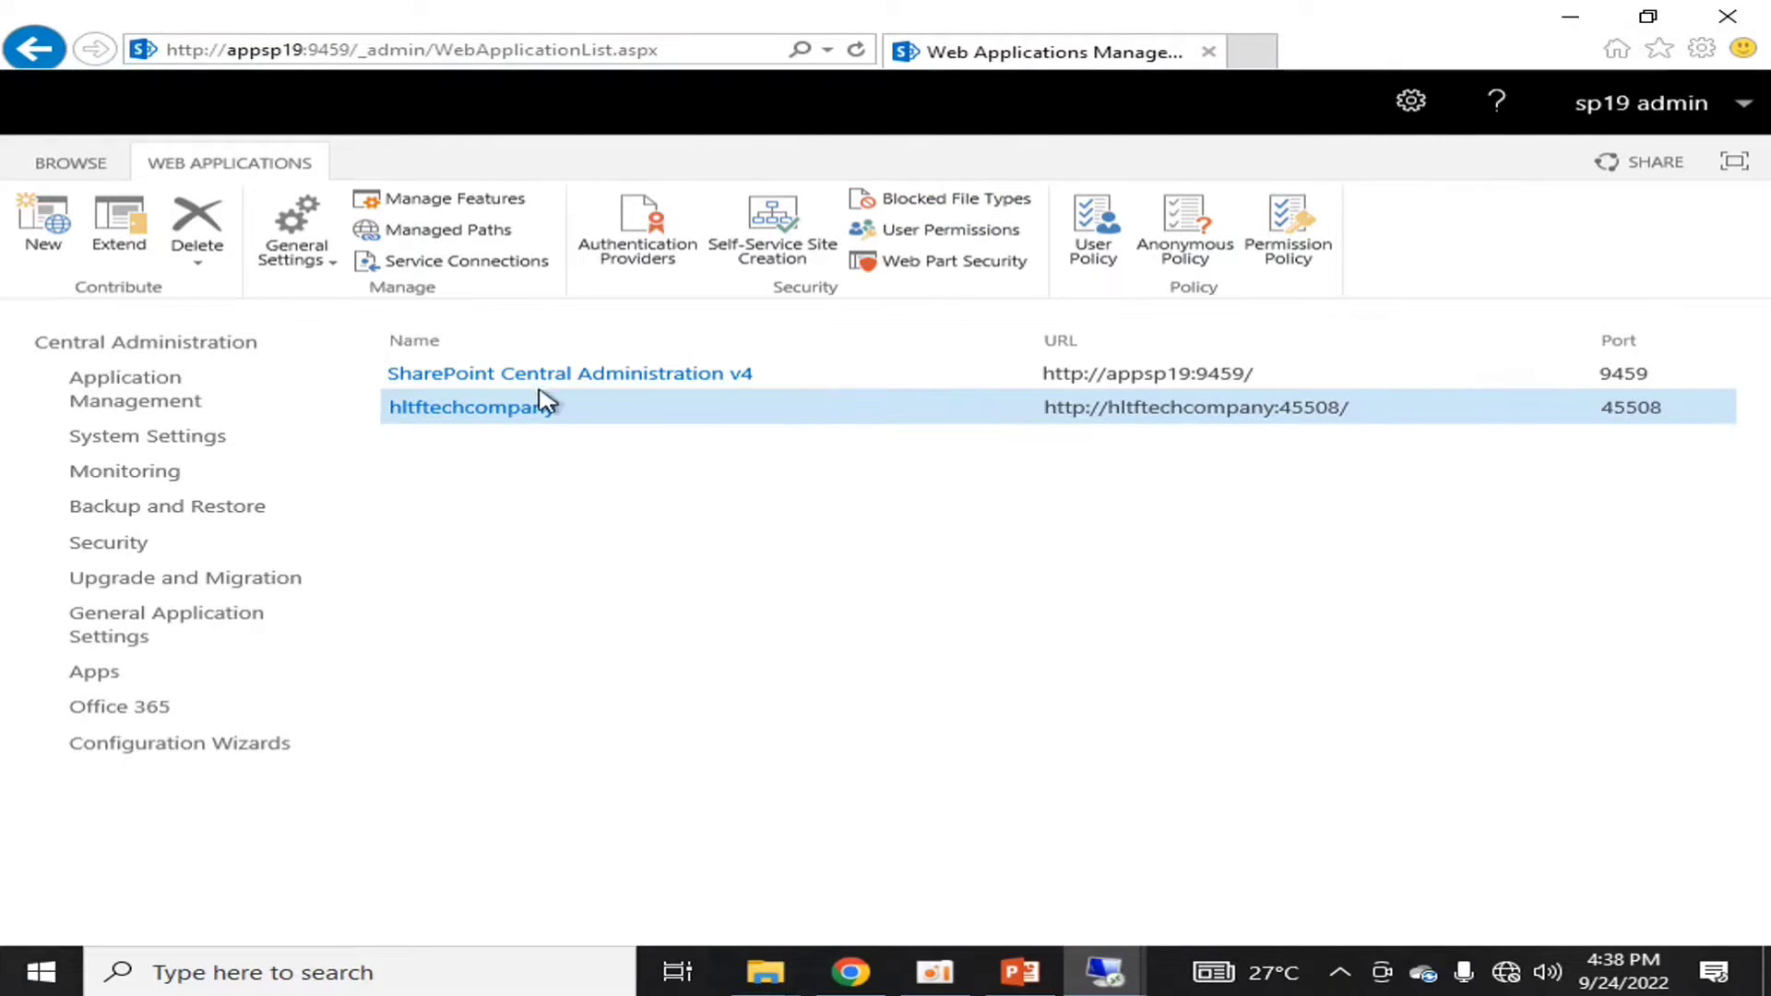
Examine the default service application associations of hltftechcompany, cancel them, and view the farm's list of service applications.
click(483, 262)
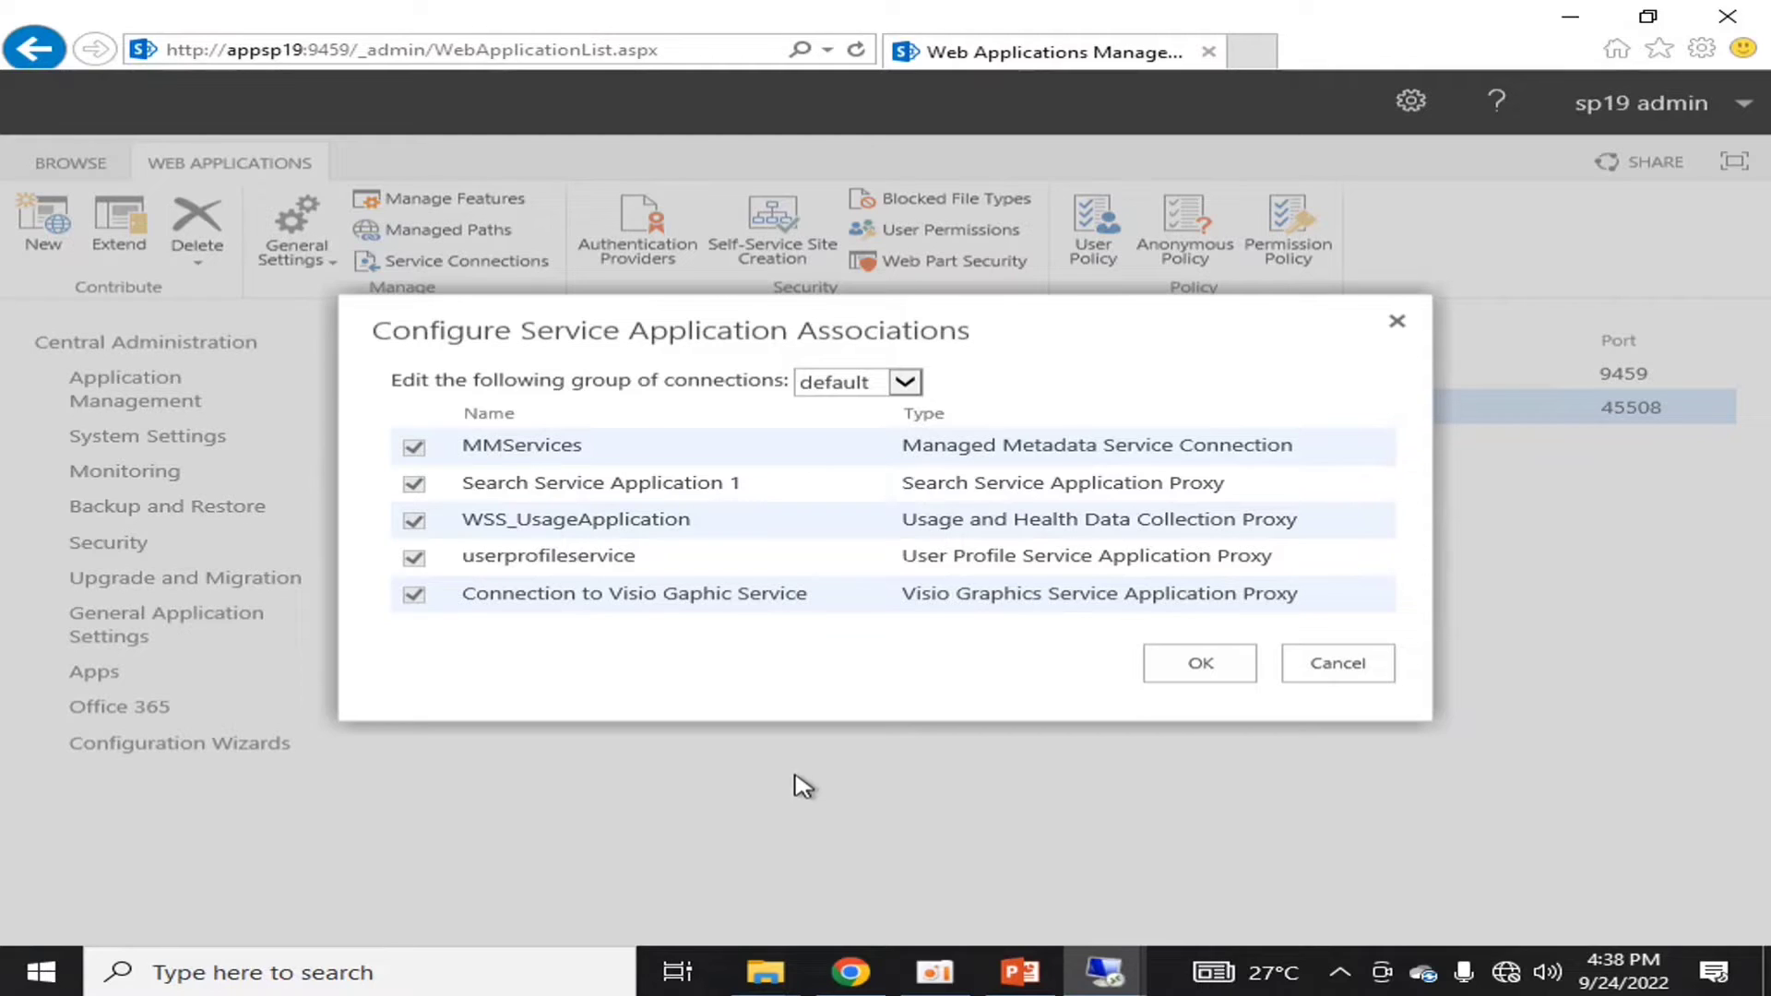
click(1345, 674)
click(146, 342)
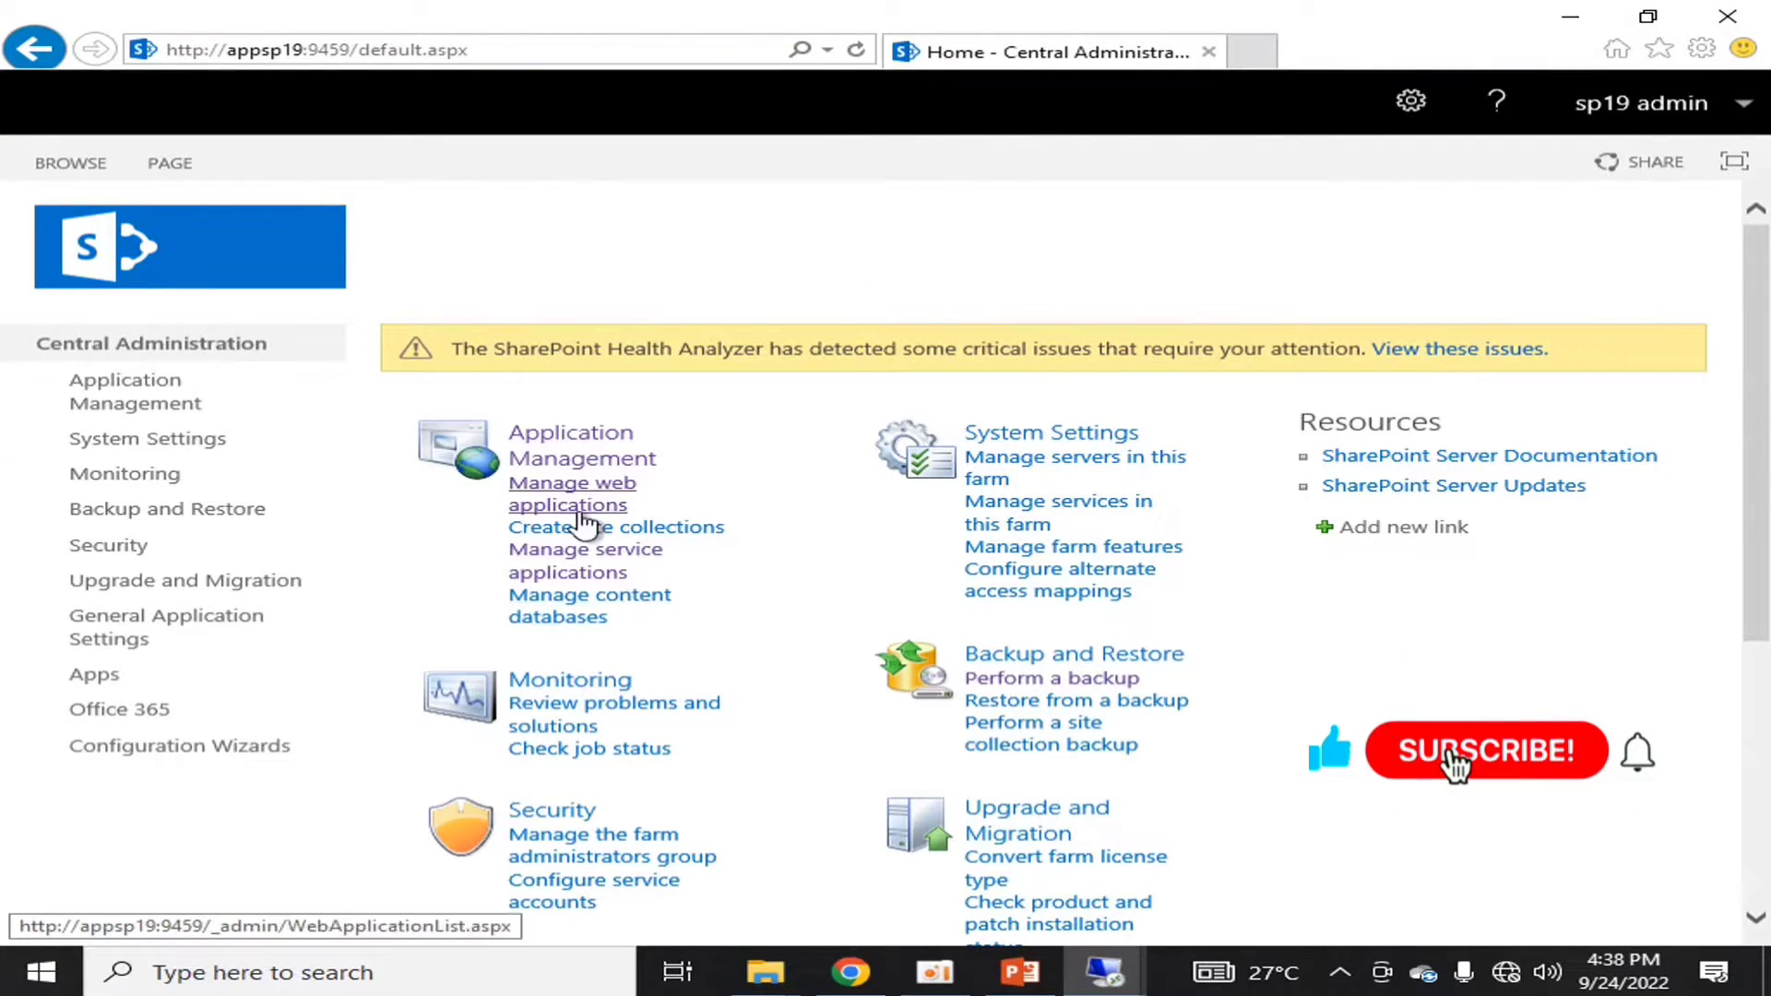
click(606, 579)
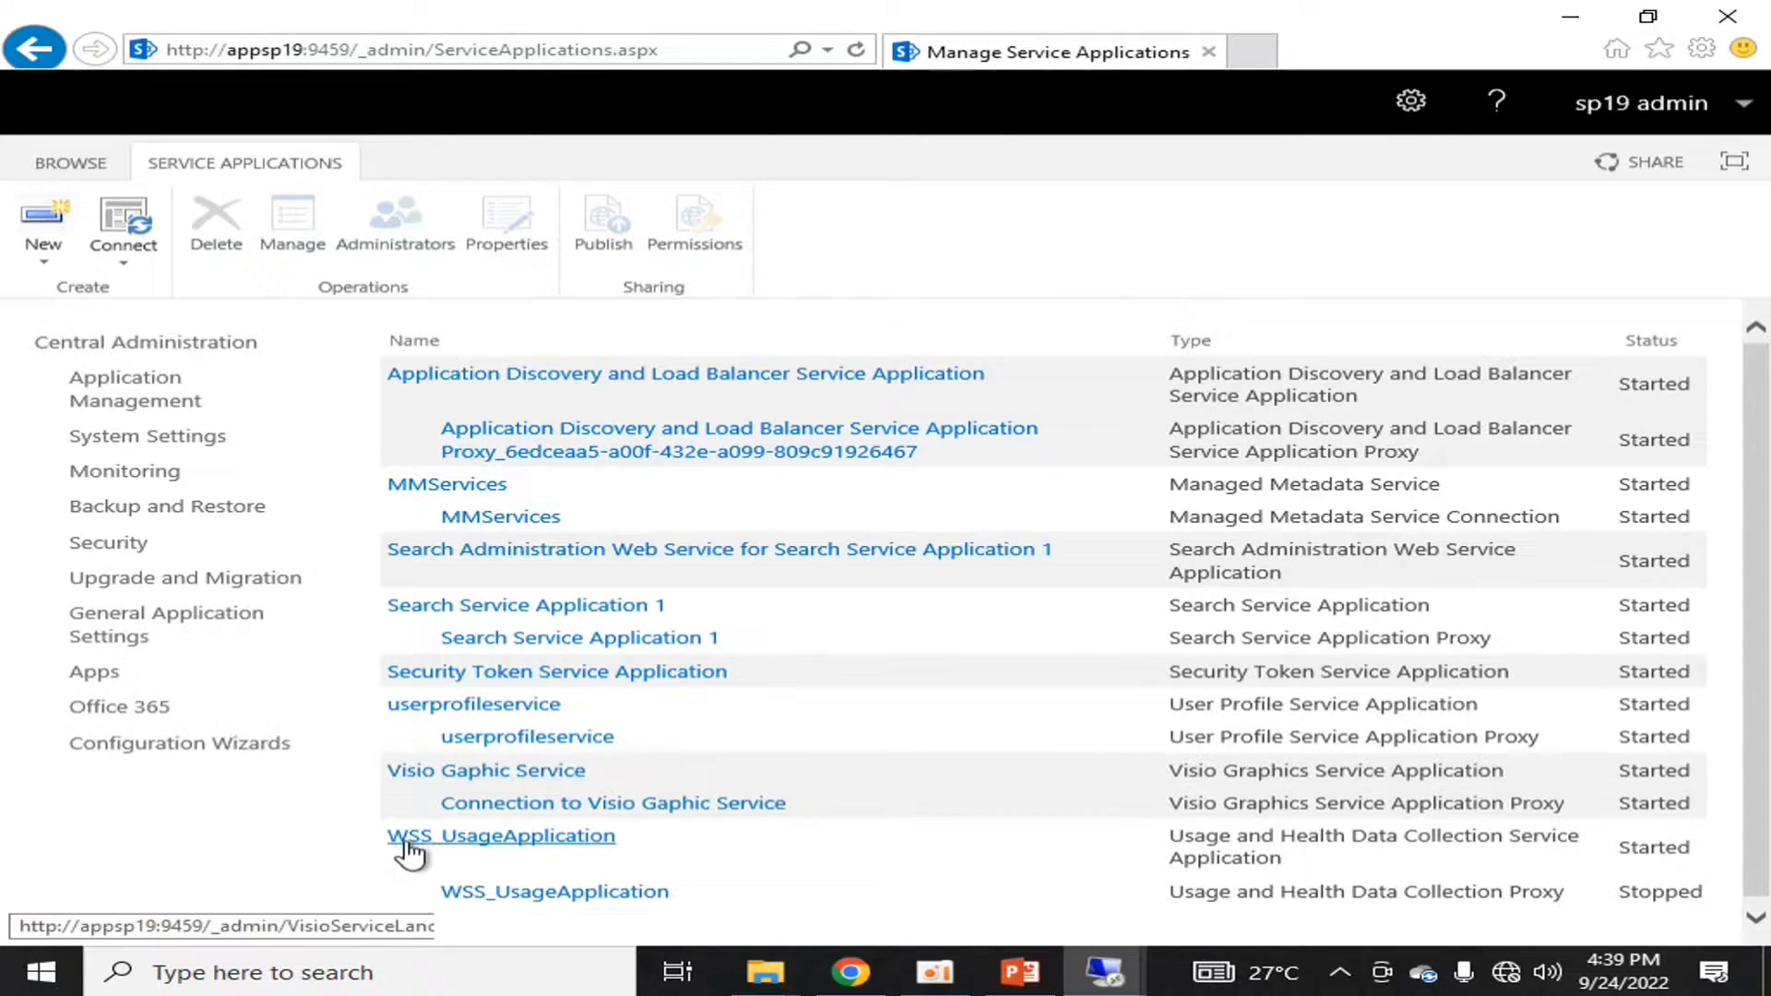
scroll(400, 842, down, 1)
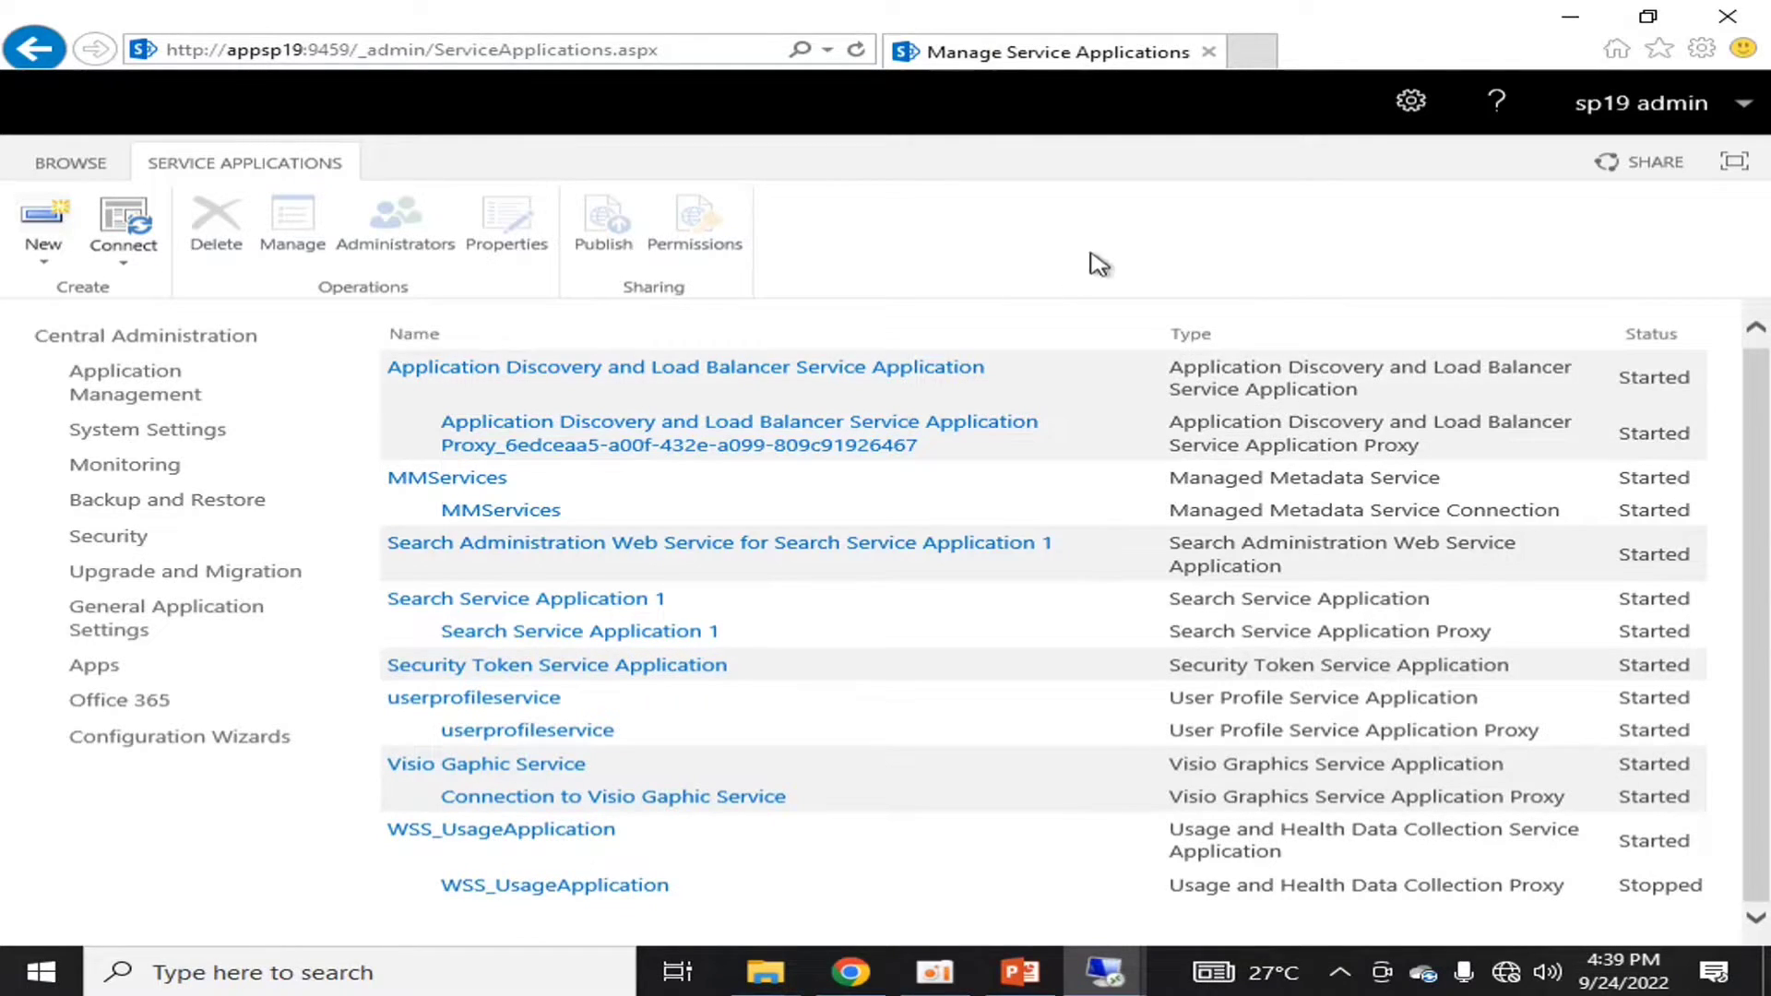
Return to the farm's web applications list through the Application Management page of Central Administration.
click(175, 342)
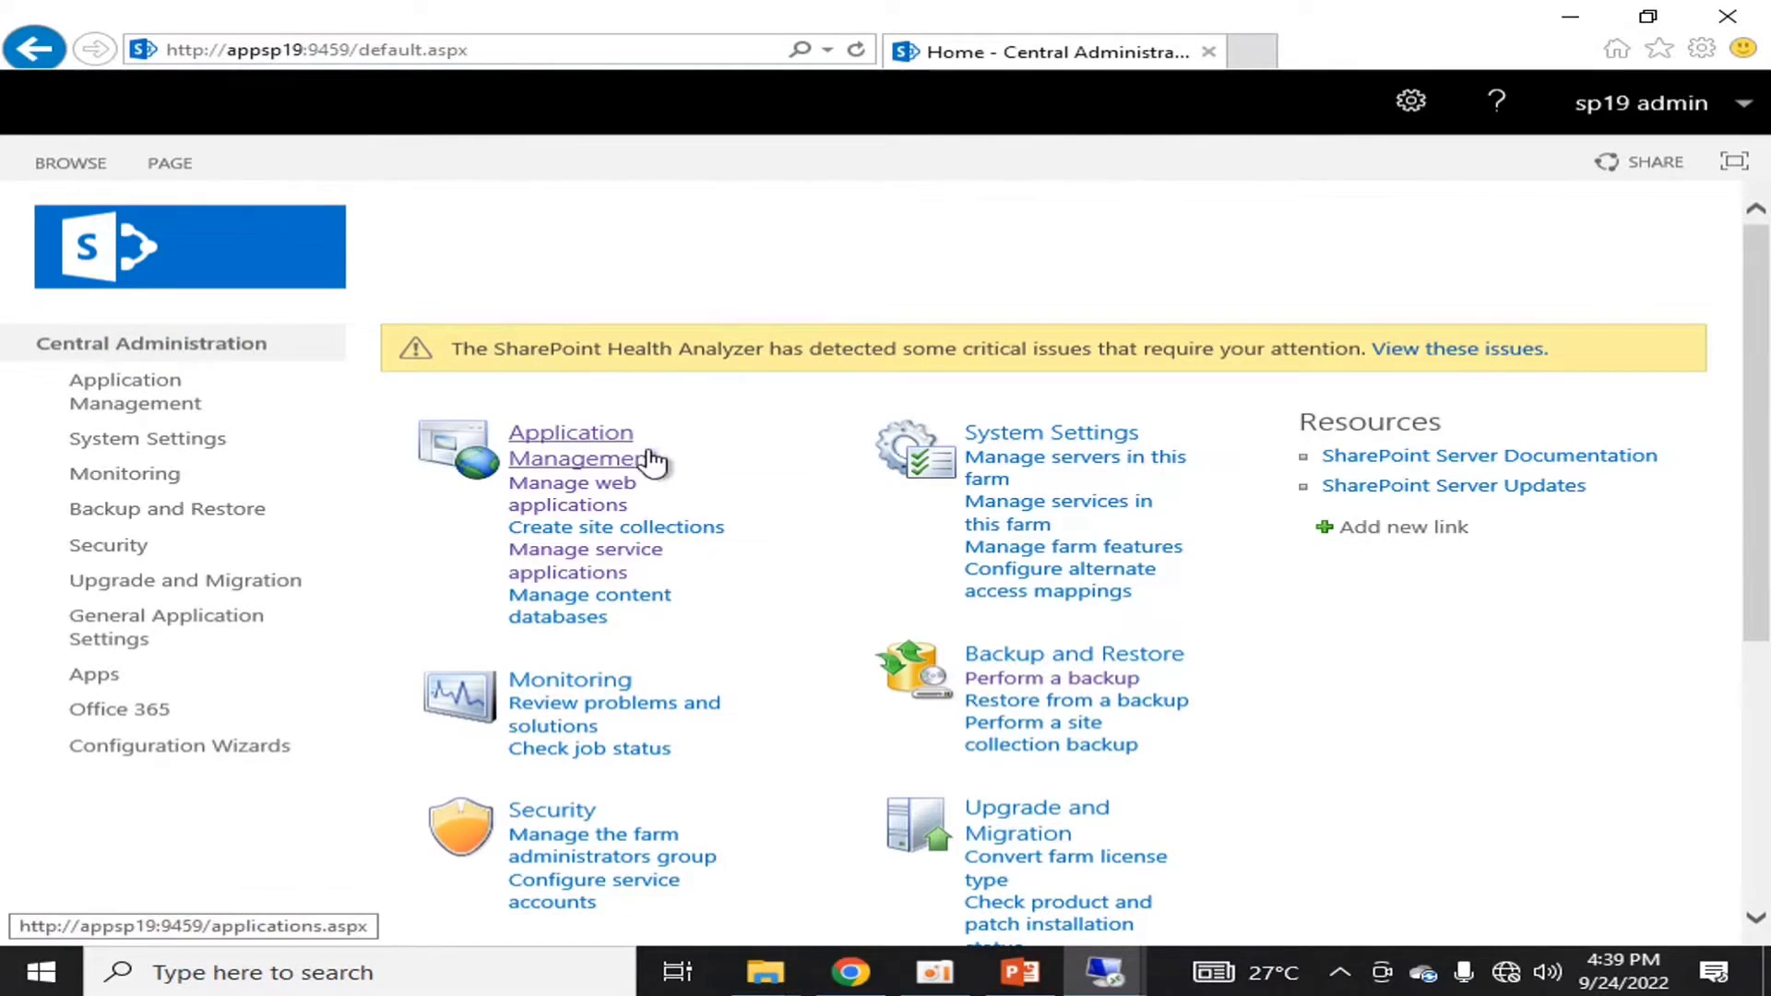
click(577, 468)
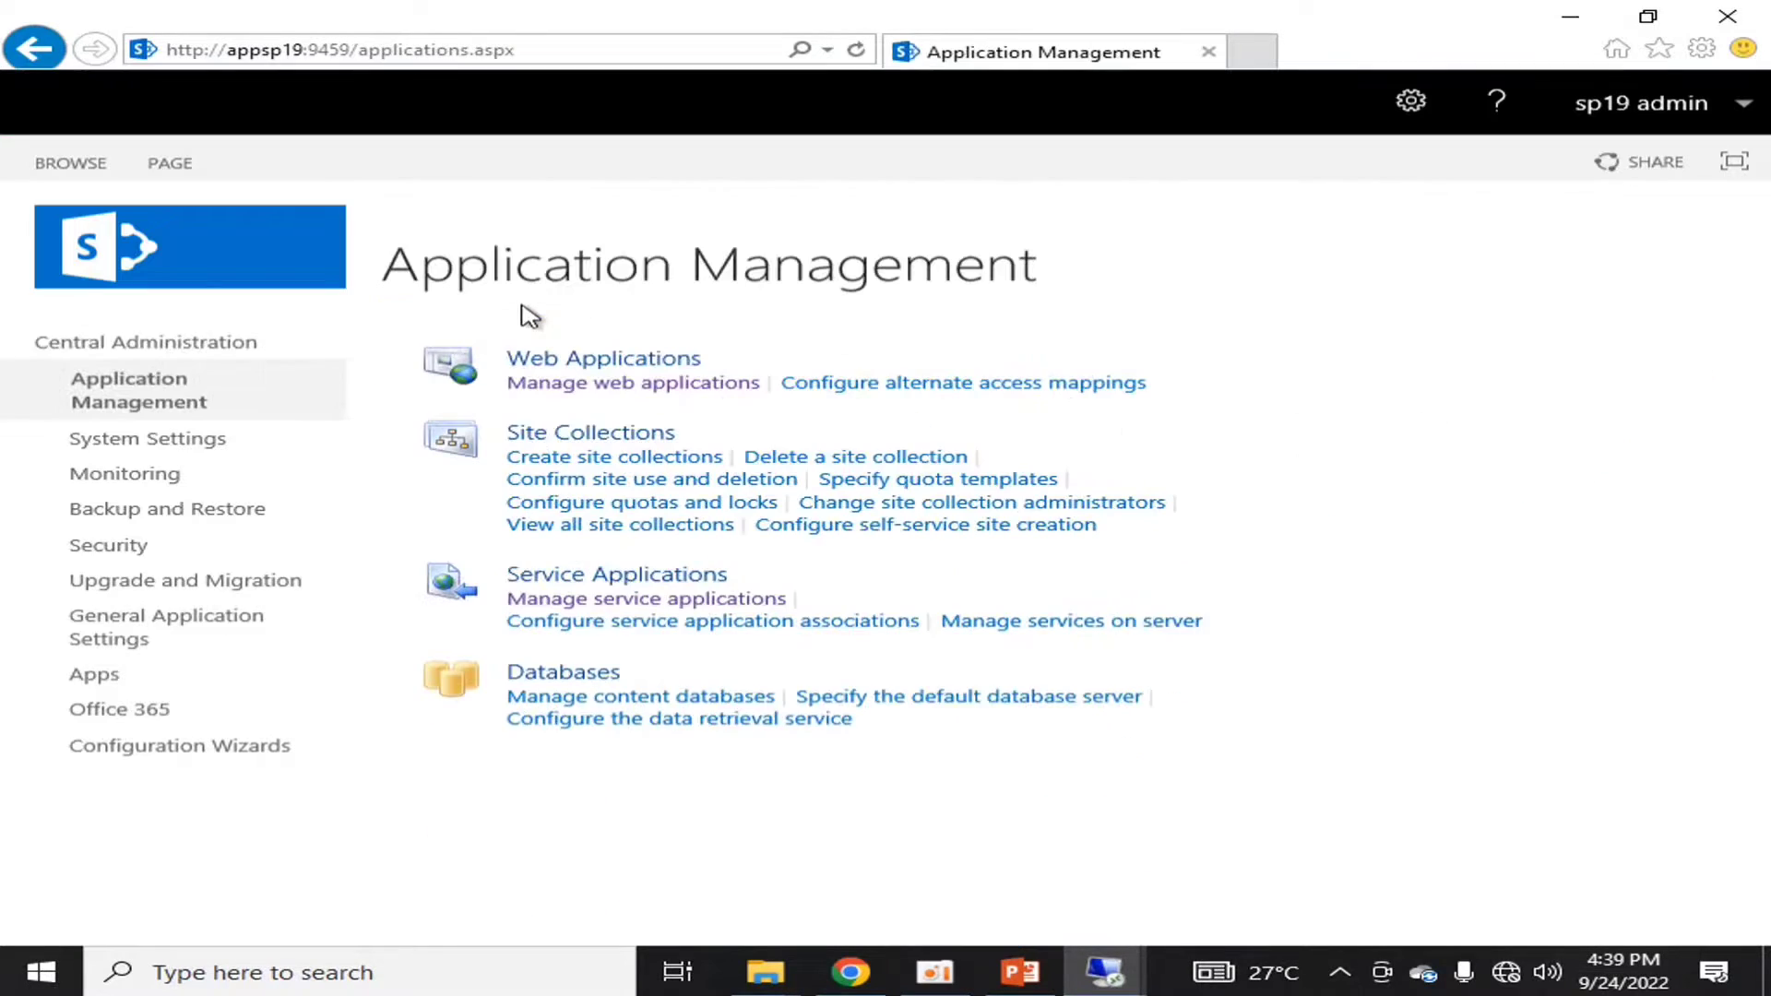
click(575, 386)
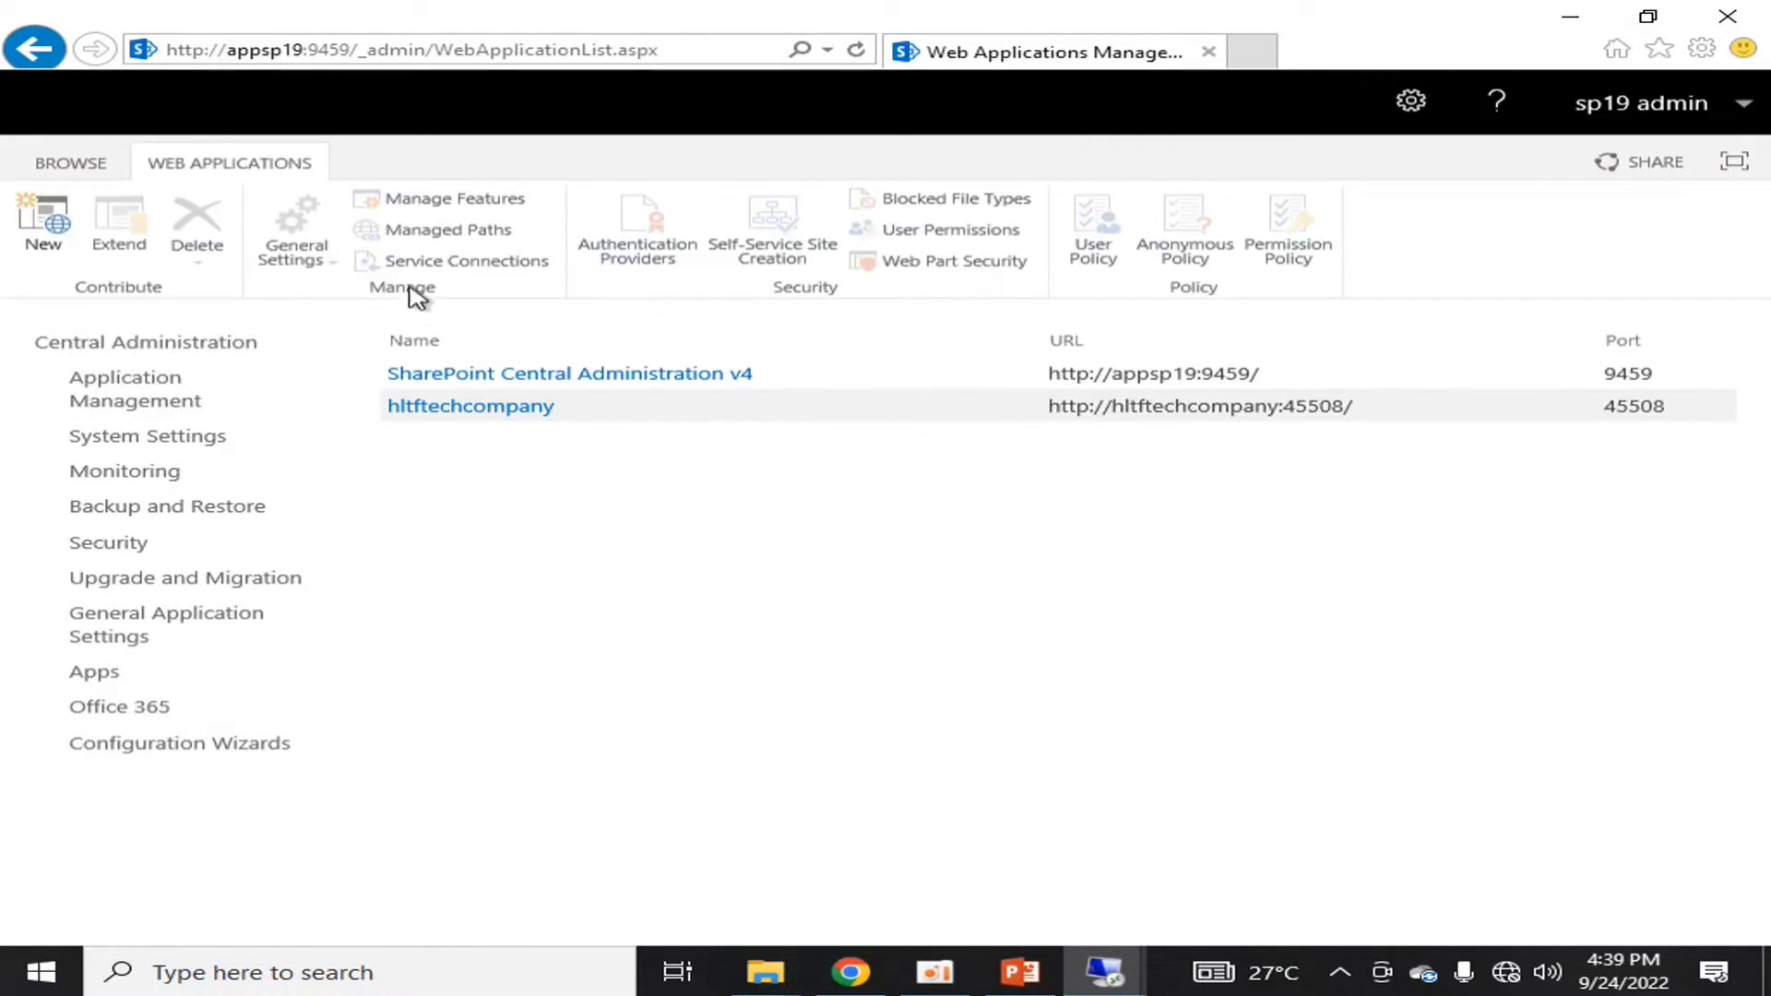
Examine the default and [custom] service connection groups of hltftechcompany and cancel without changing the associations.
click(474, 409)
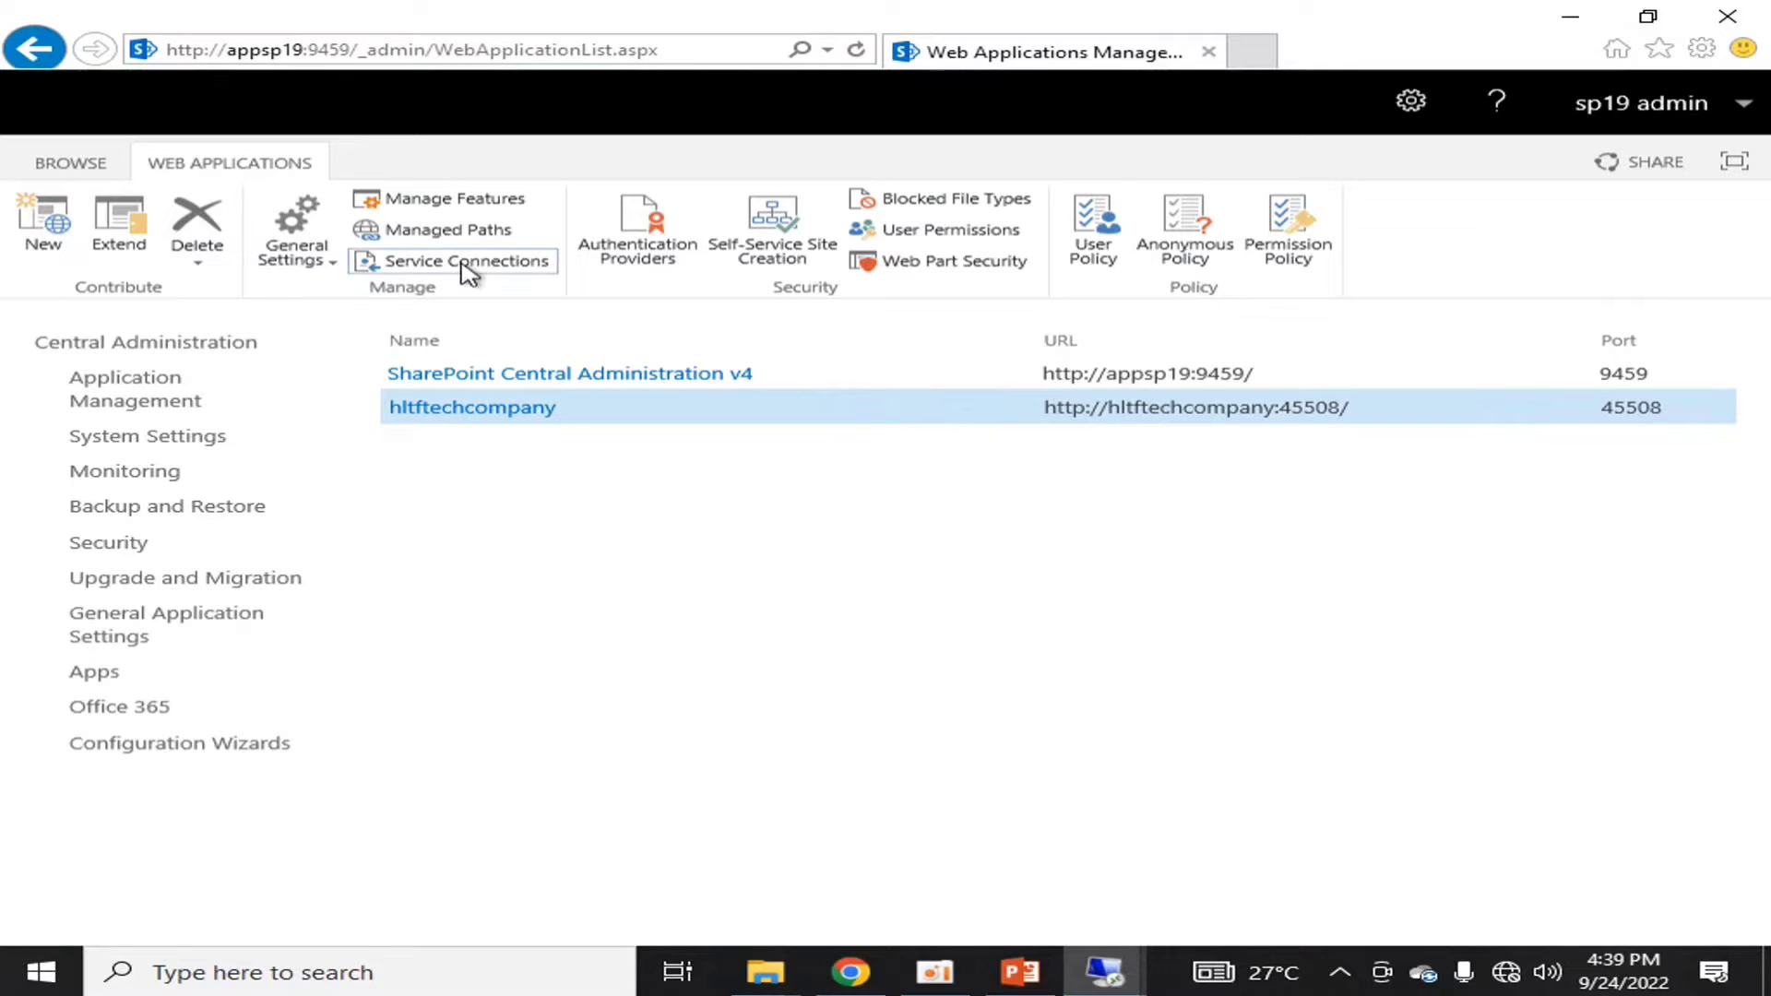
click(463, 262)
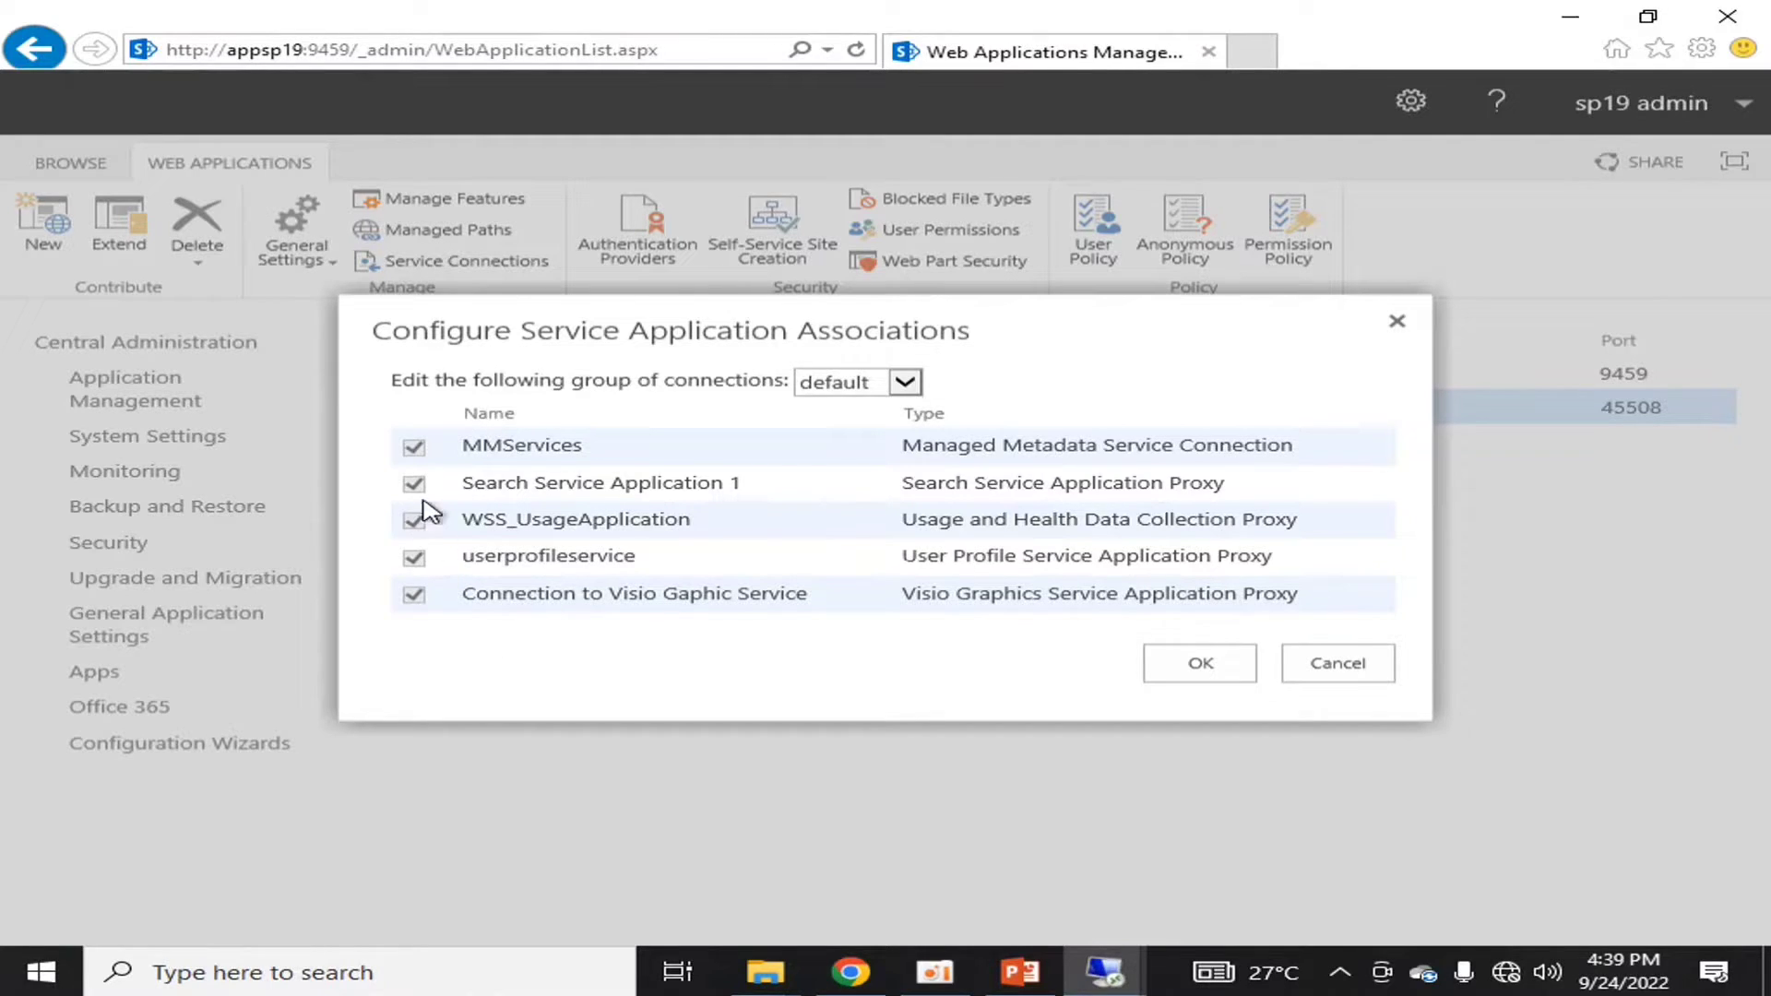
click(897, 383)
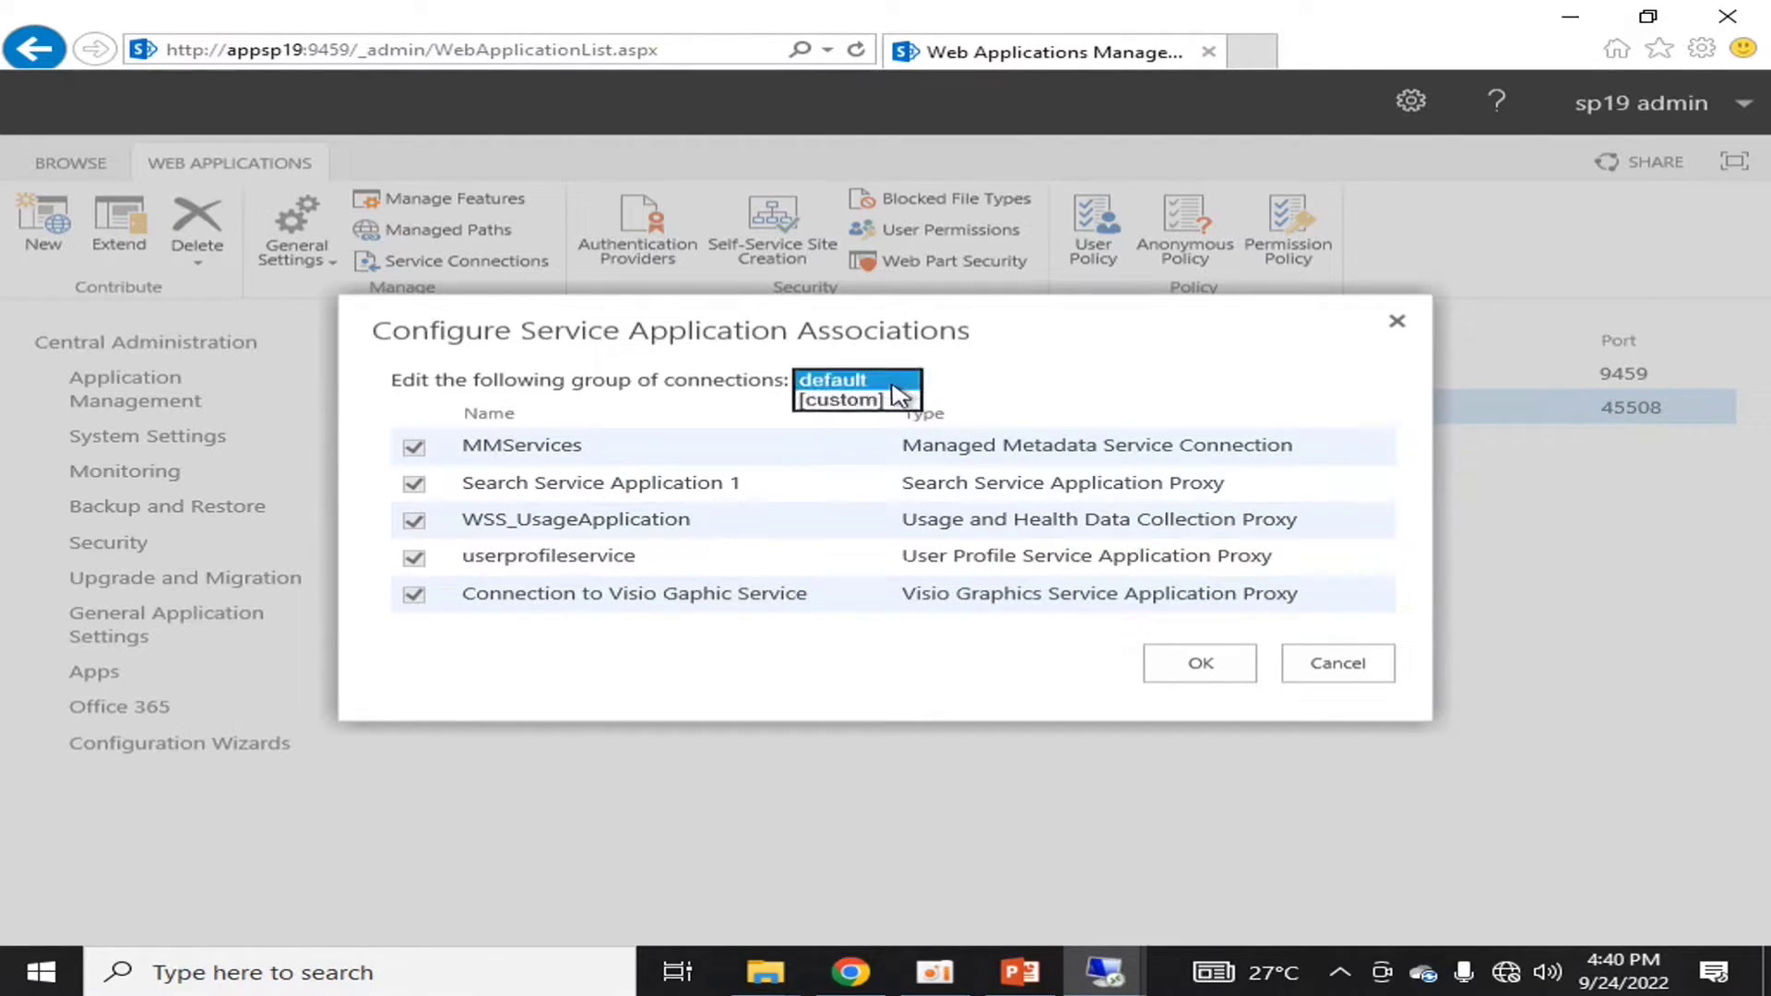
click(825, 400)
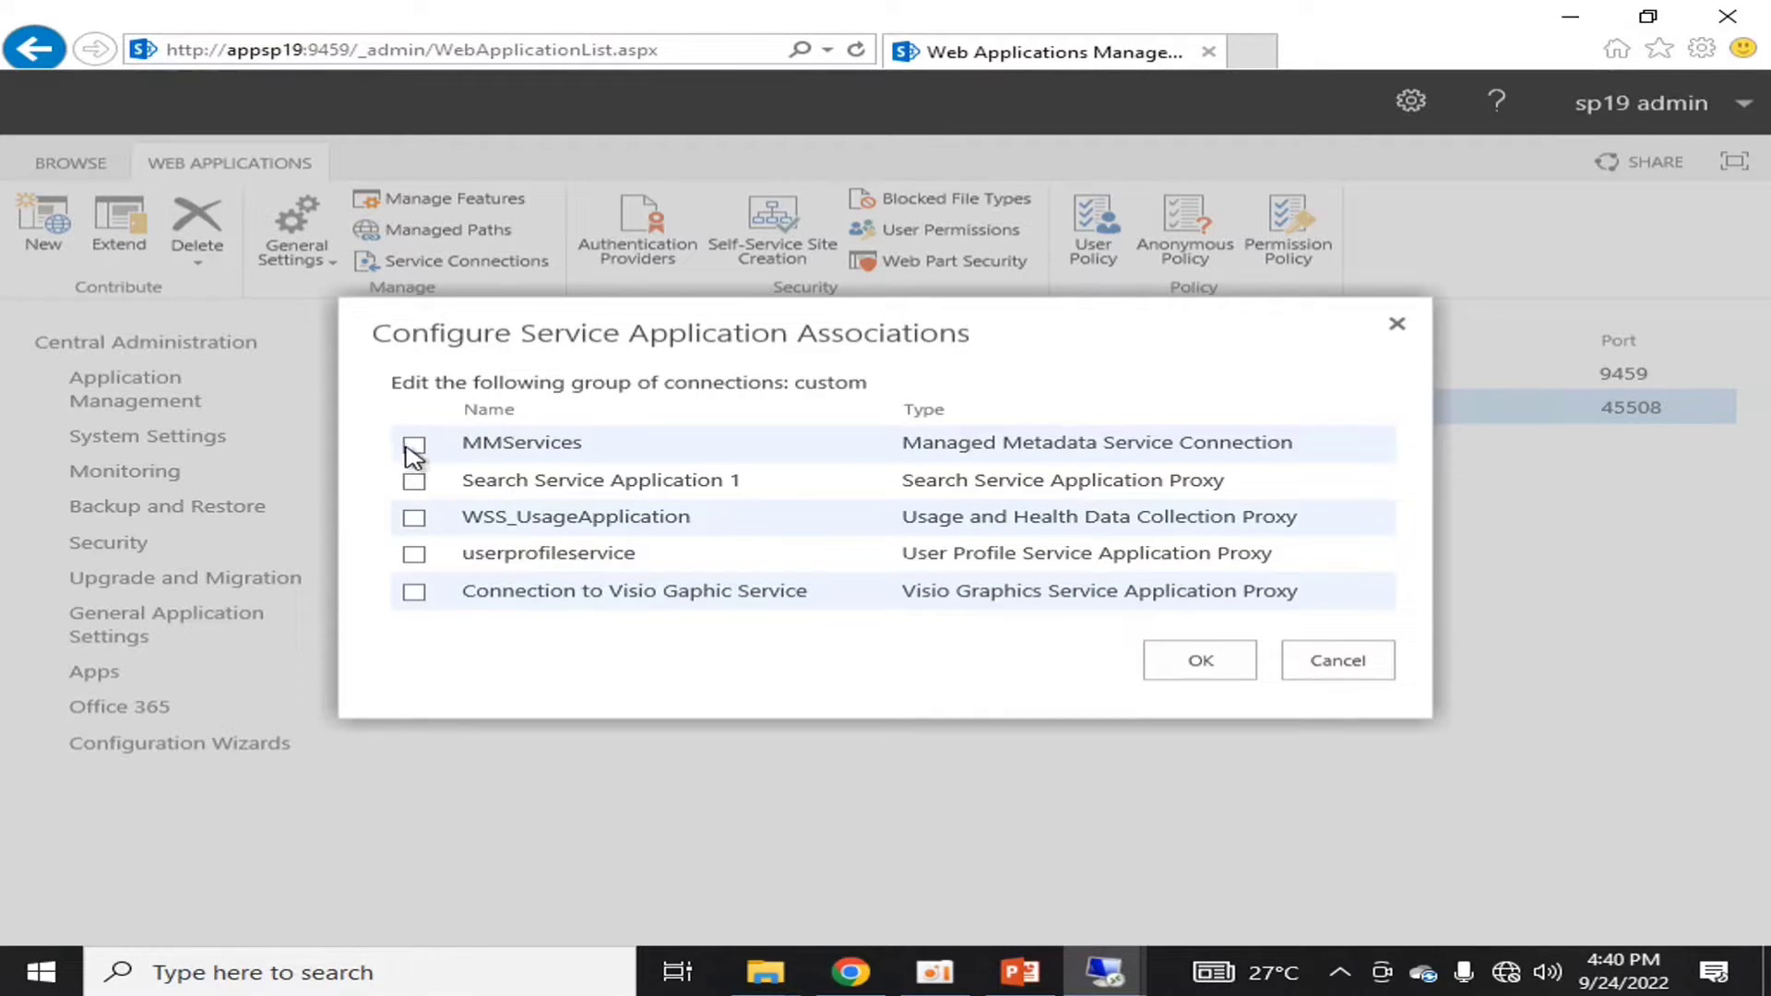
click(1294, 661)
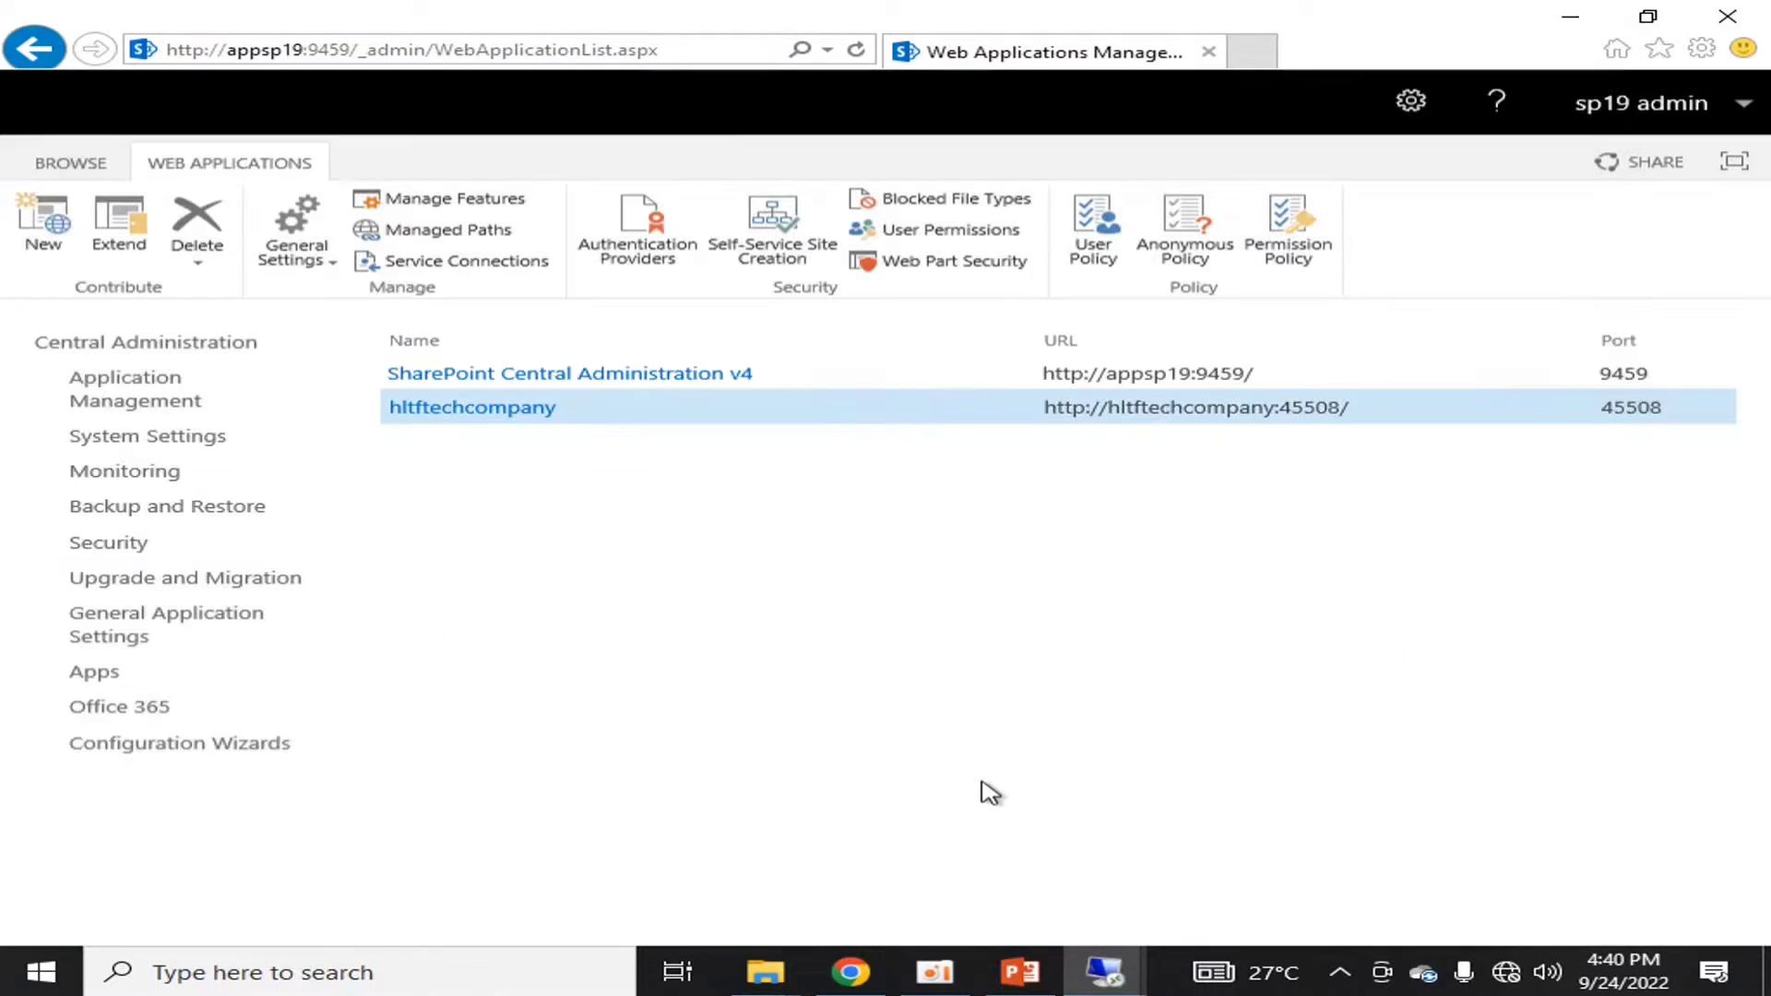
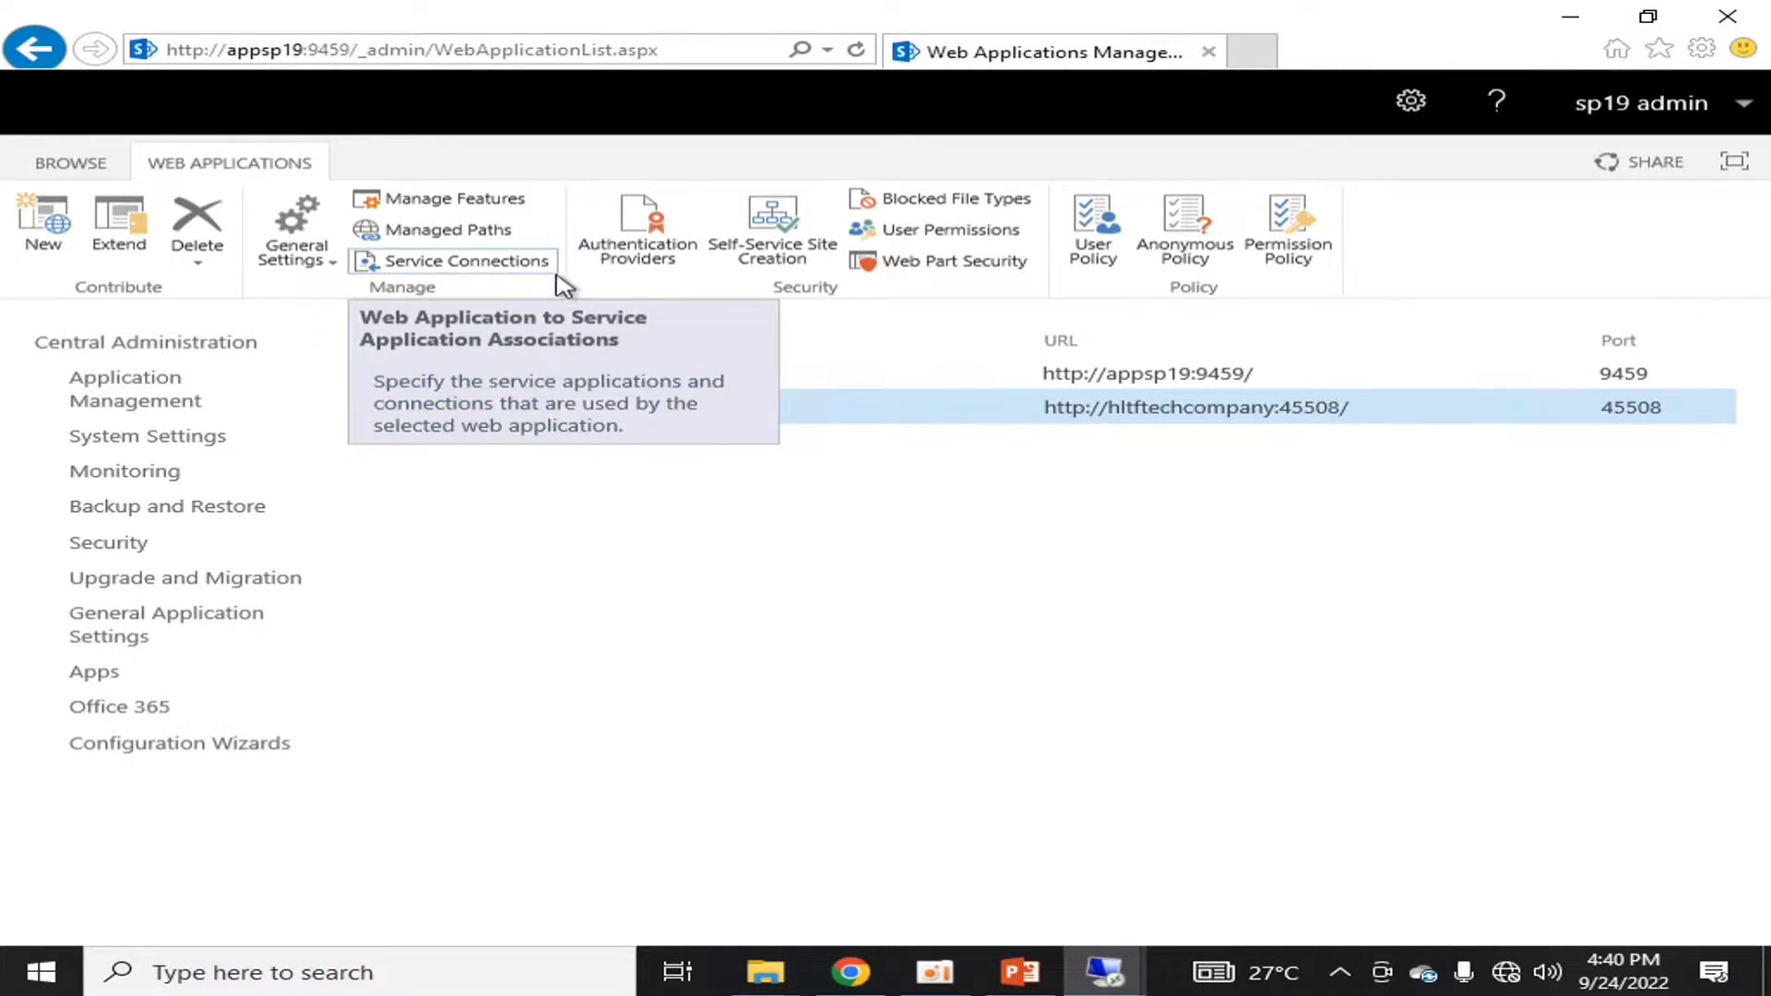
click(548, 270)
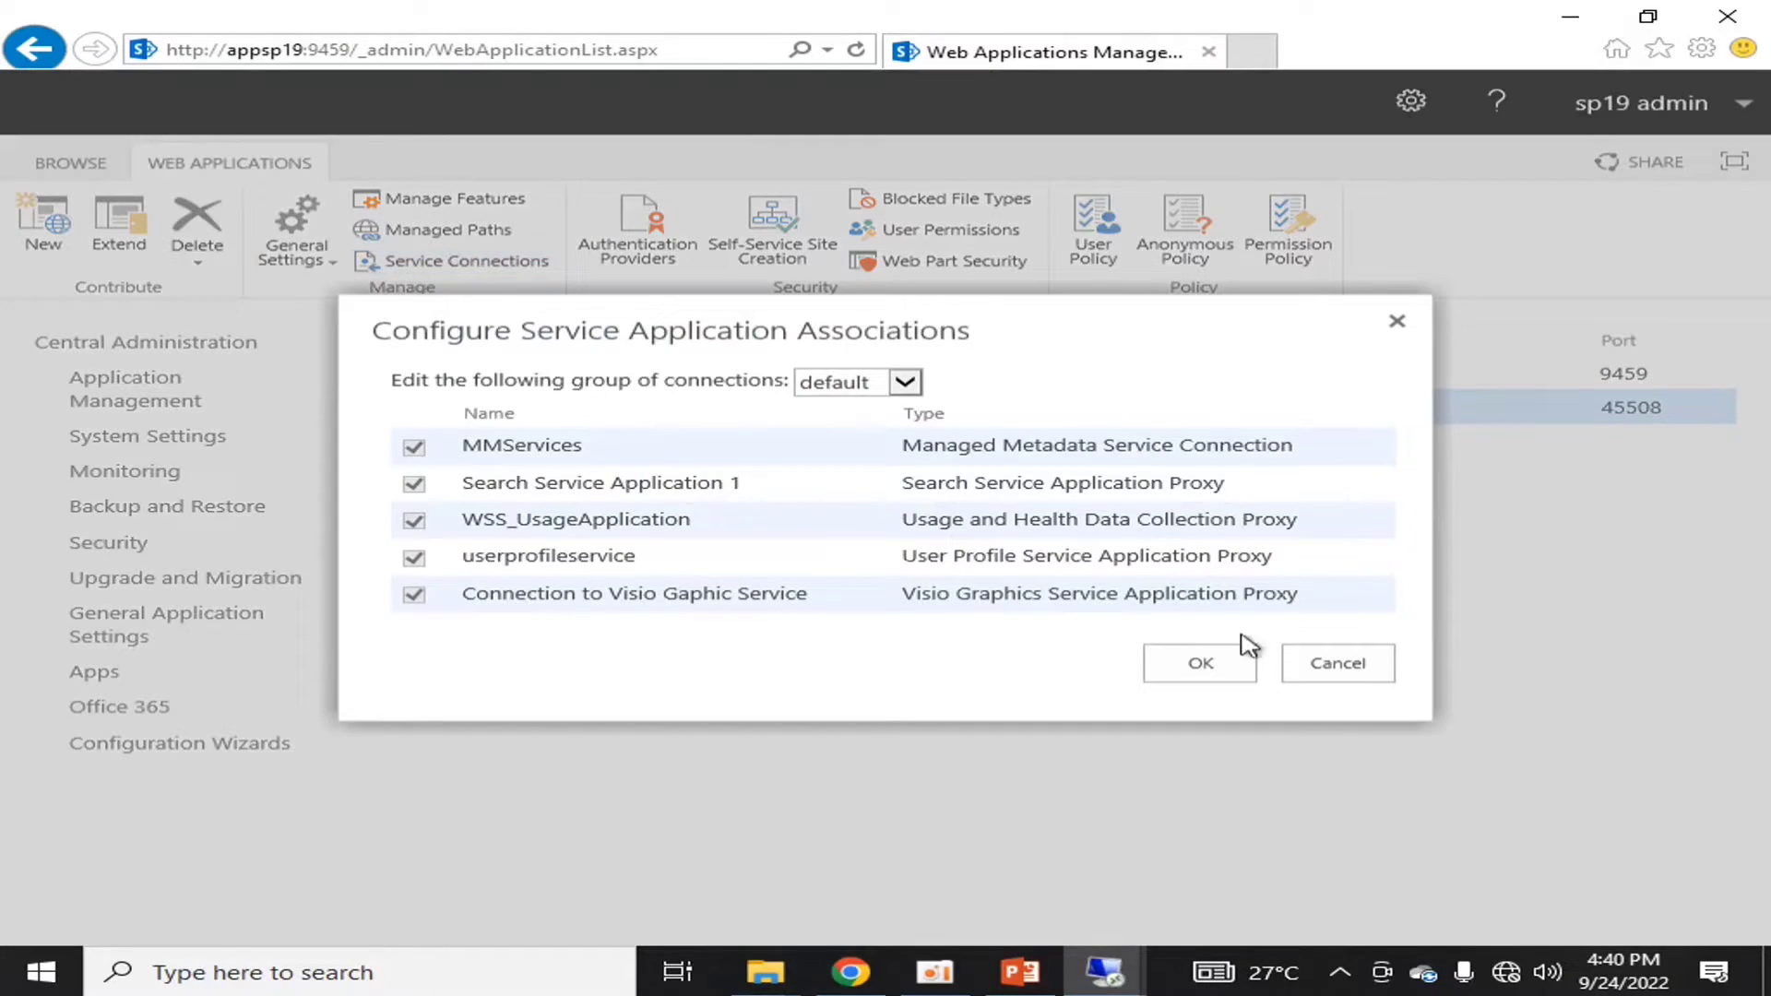
click(1365, 684)
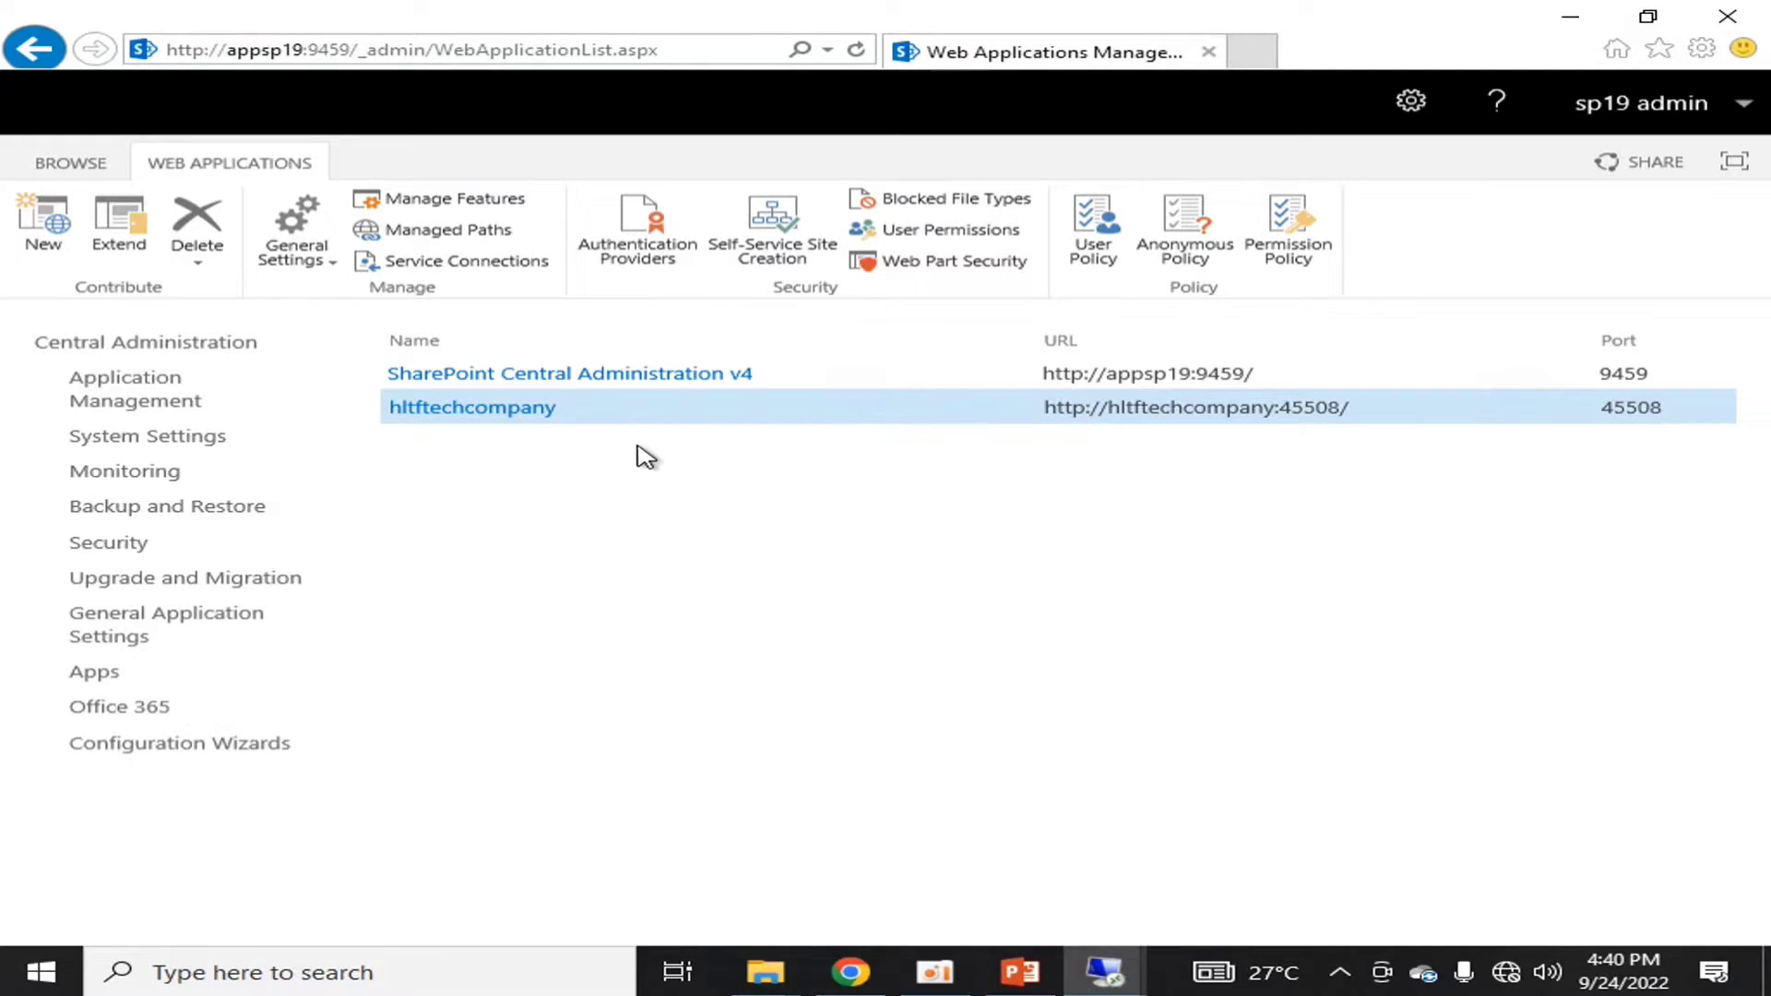
Open the Default zone's authentication provider settings for hltftechcompany and examine its access, claims authentication and sign-in options.
click(645, 236)
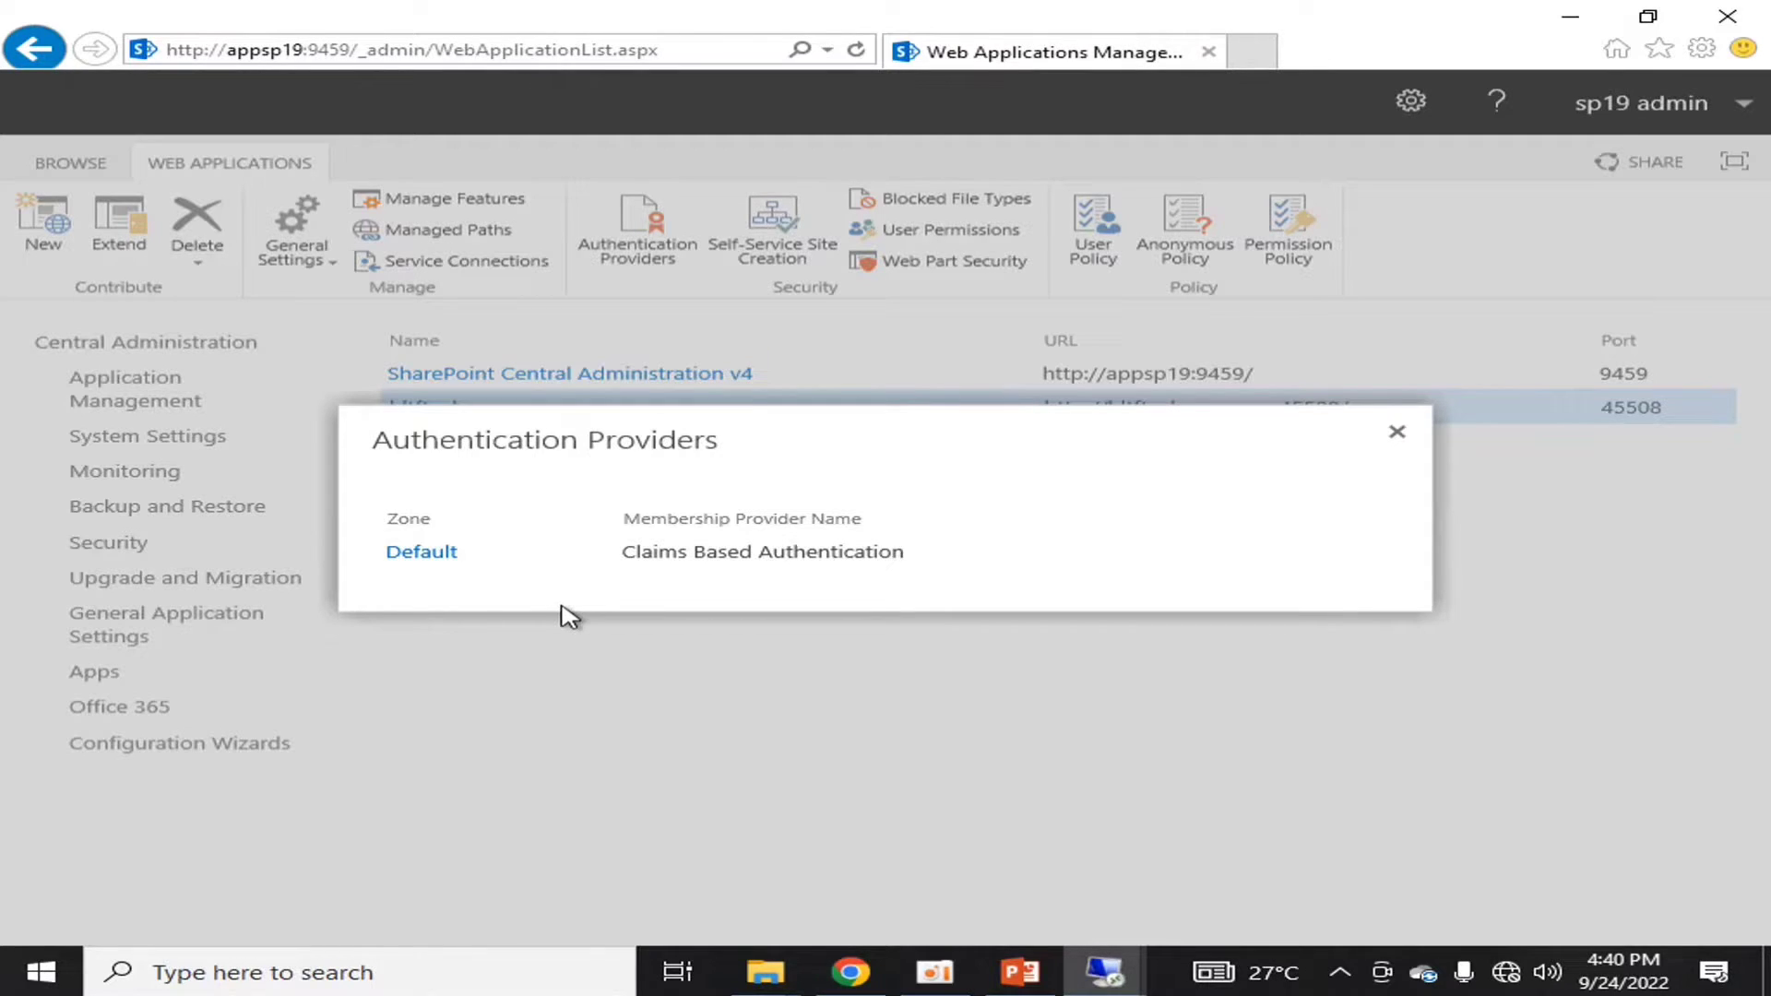
click(442, 556)
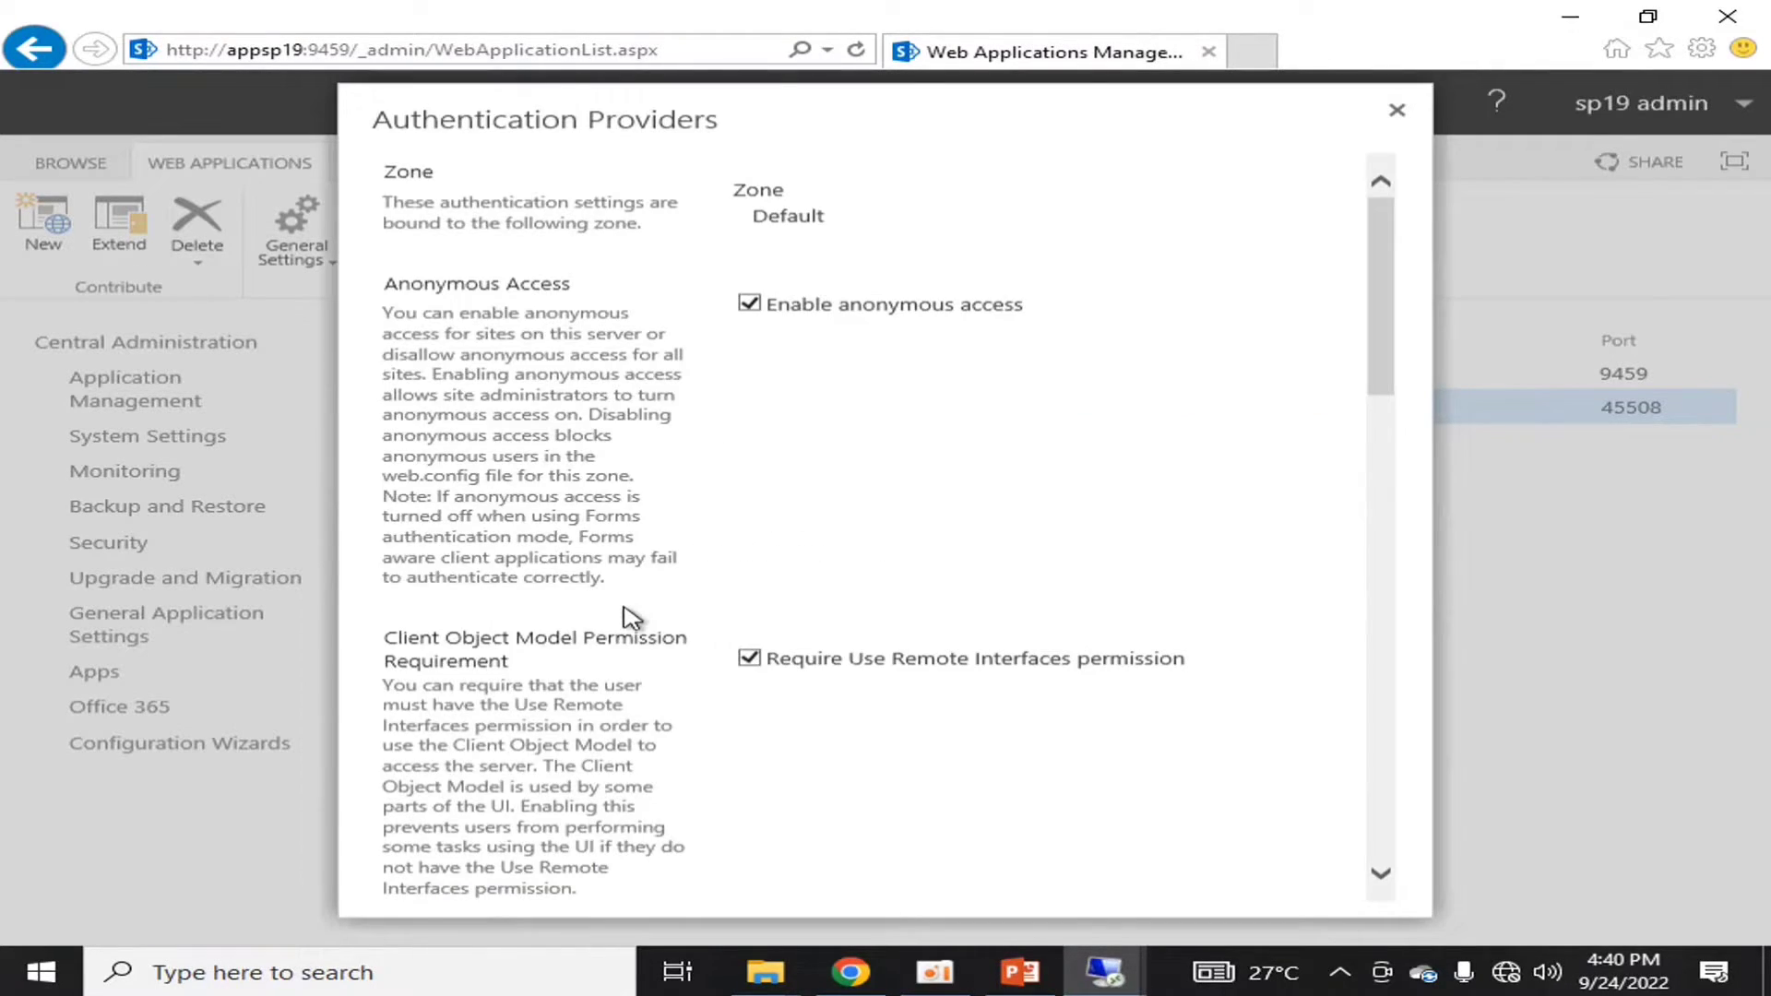
scroll(1081, 415, down, 5)
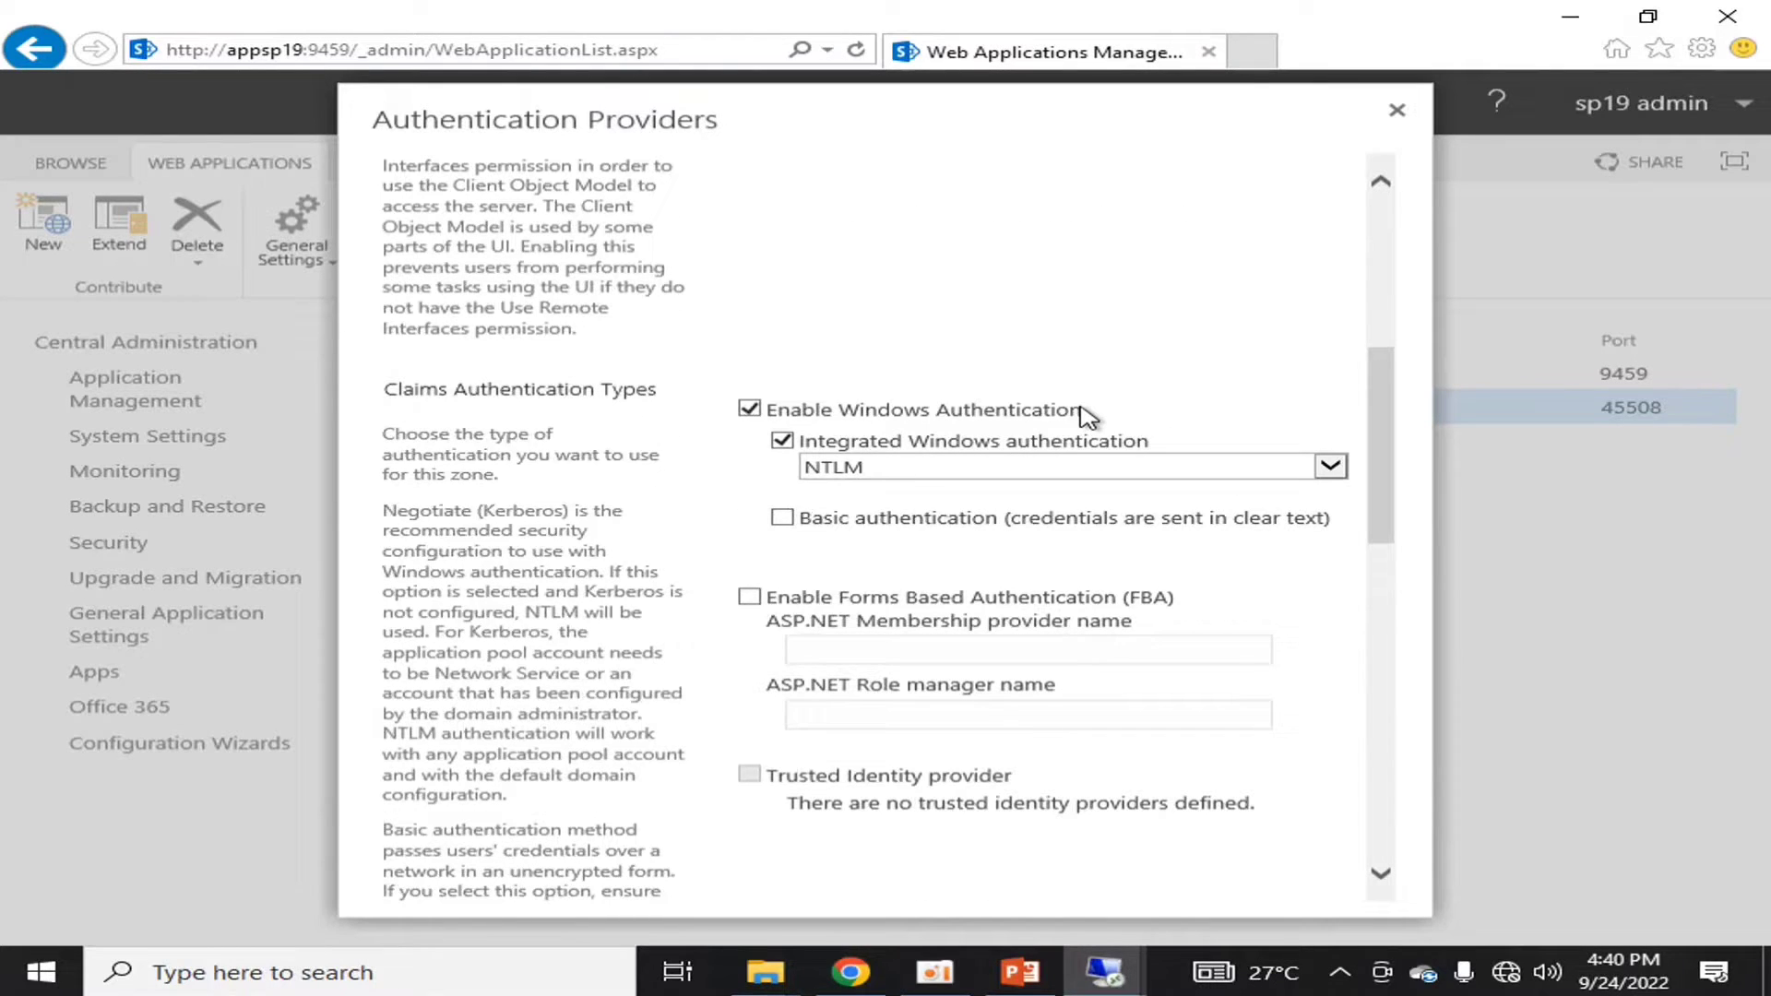
scroll(1089, 417, down, 6)
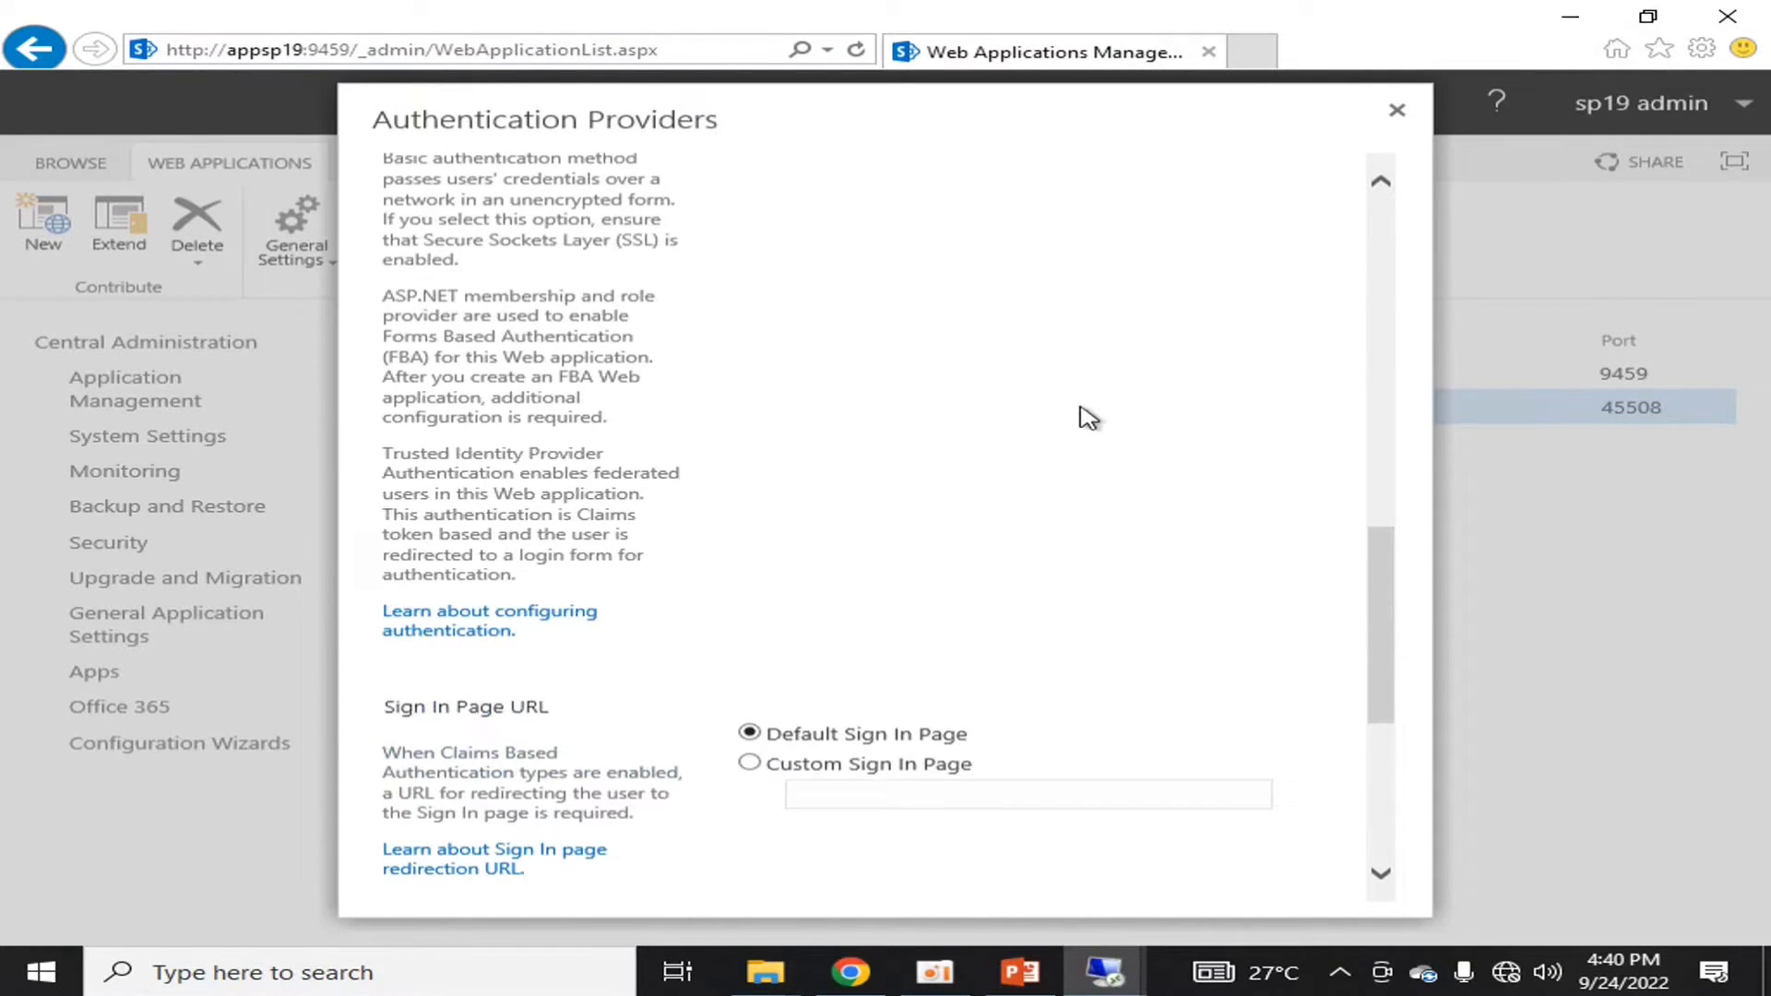
scroll(1089, 417, down, 5)
scroll(1089, 417, up, 10)
scroll(1088, 422, down, 2)
Try Negotiate (Kerberos) as the integrated Windows authentication method and view the available choices again.
click(1126, 522)
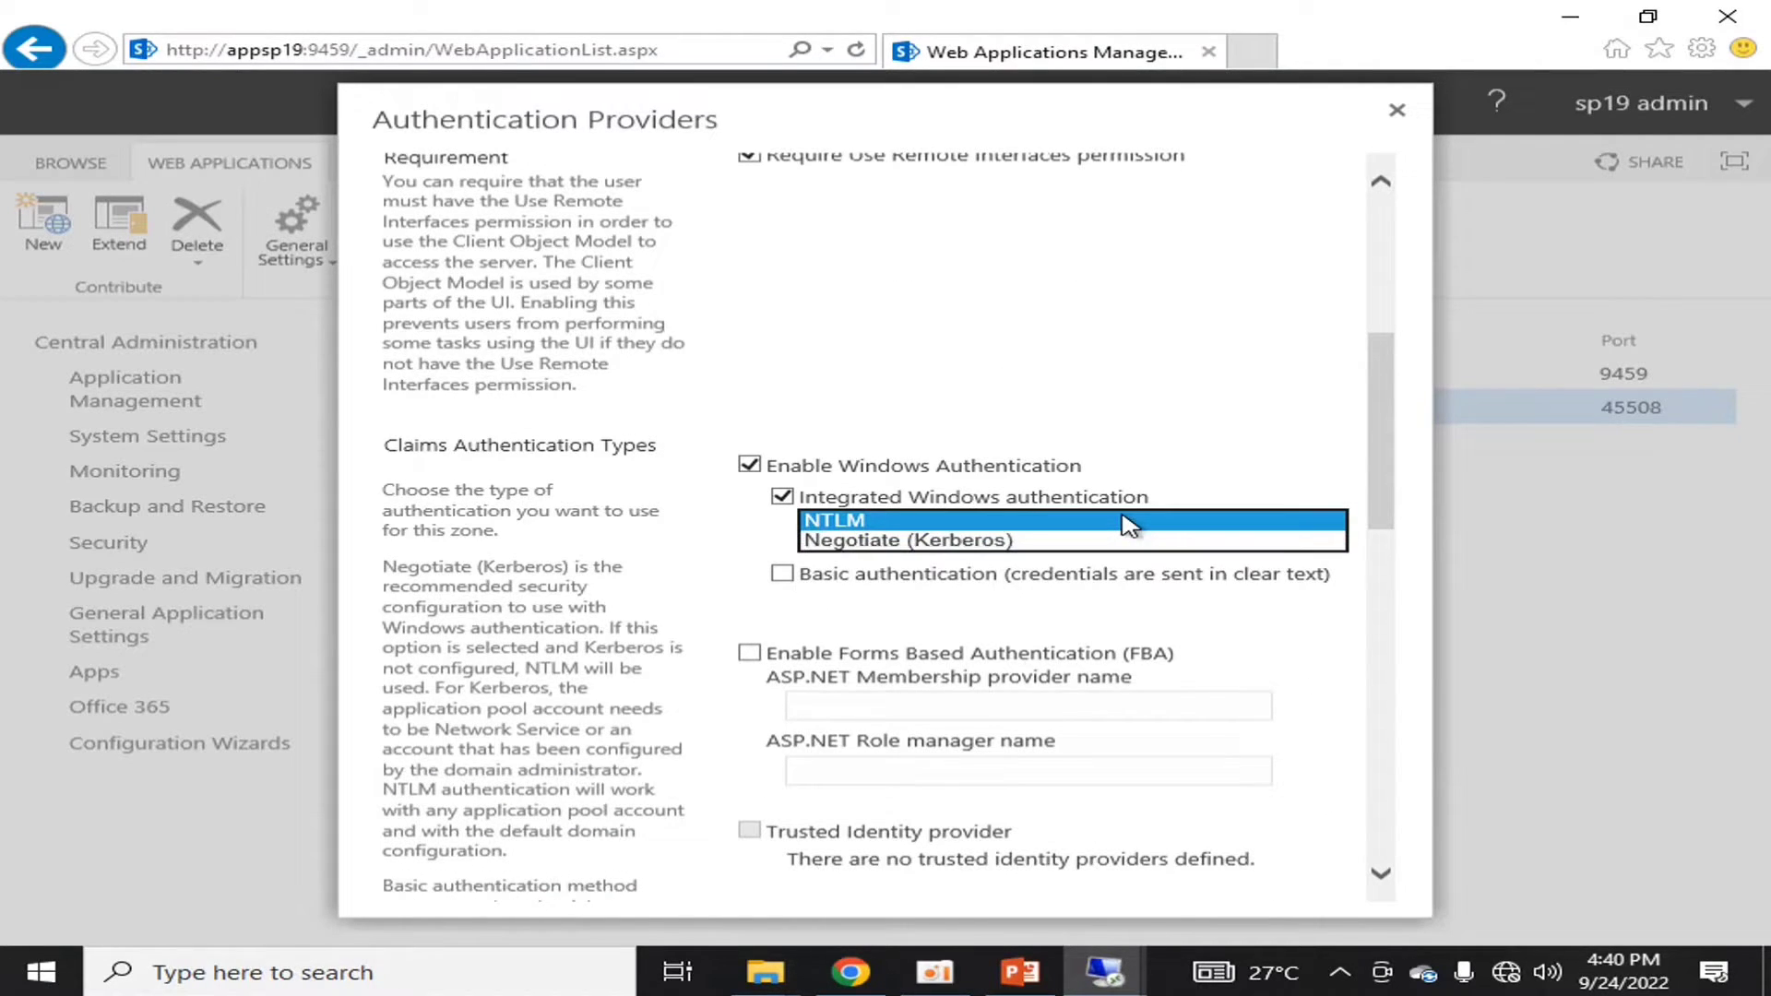
click(1098, 533)
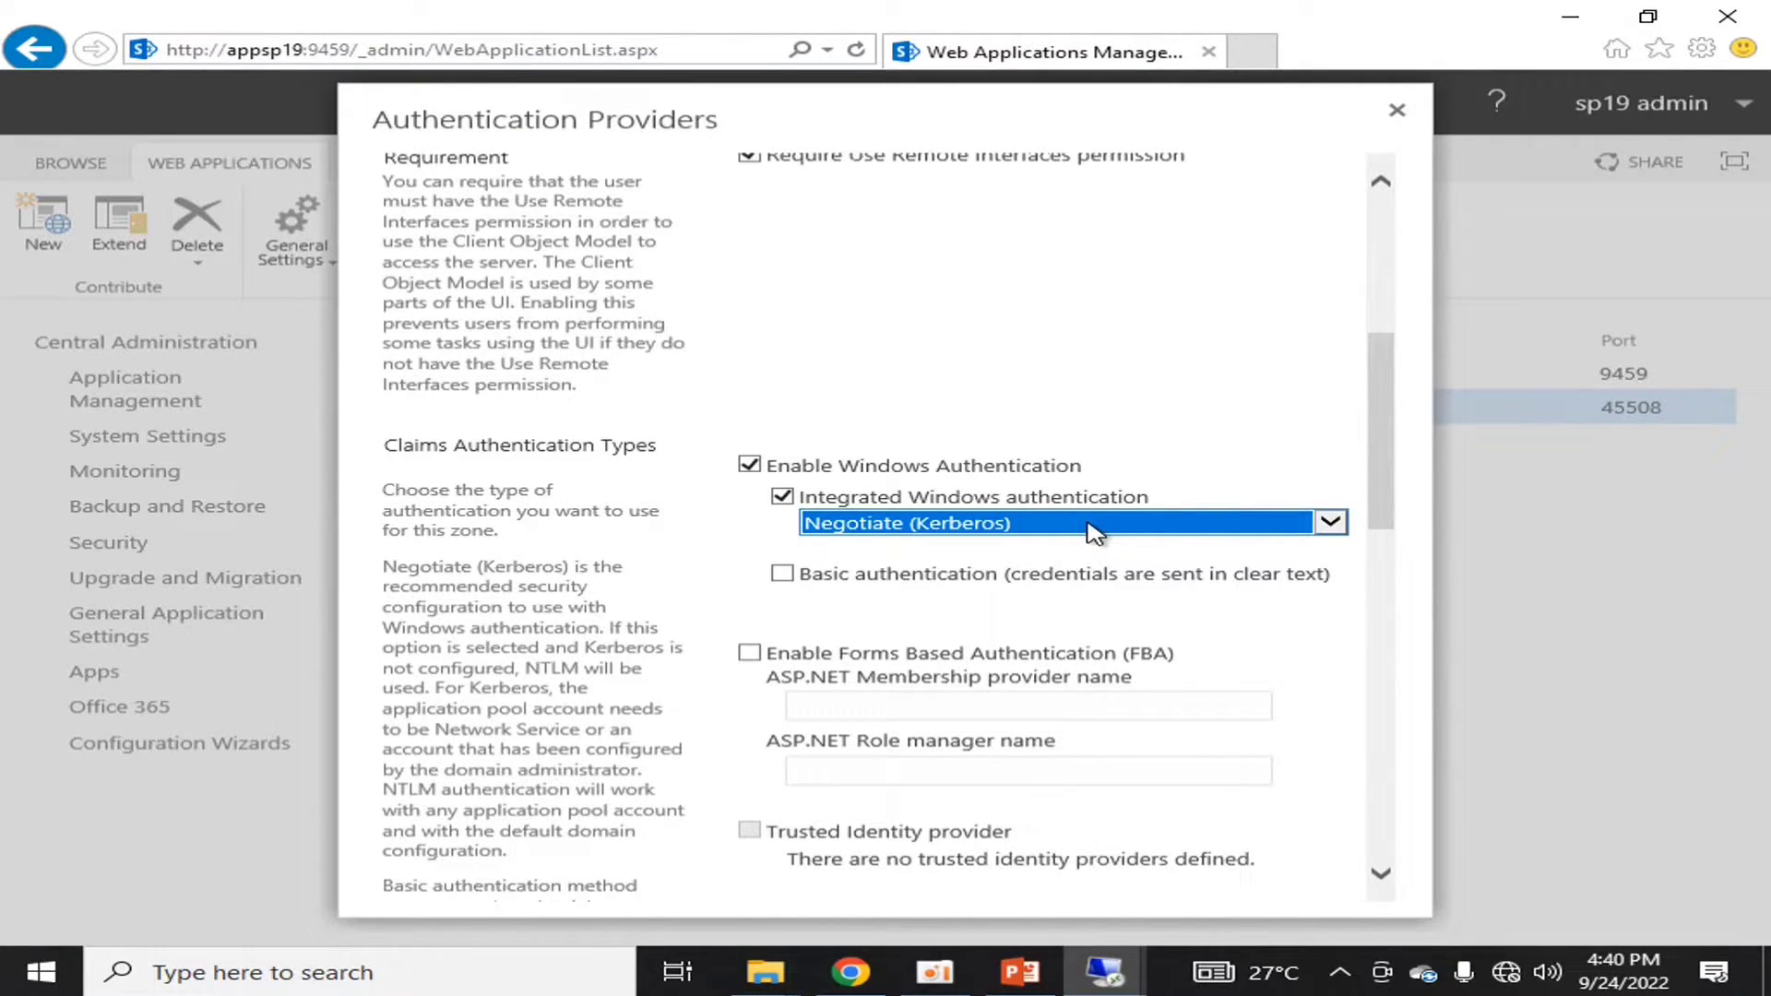
click(1044, 524)
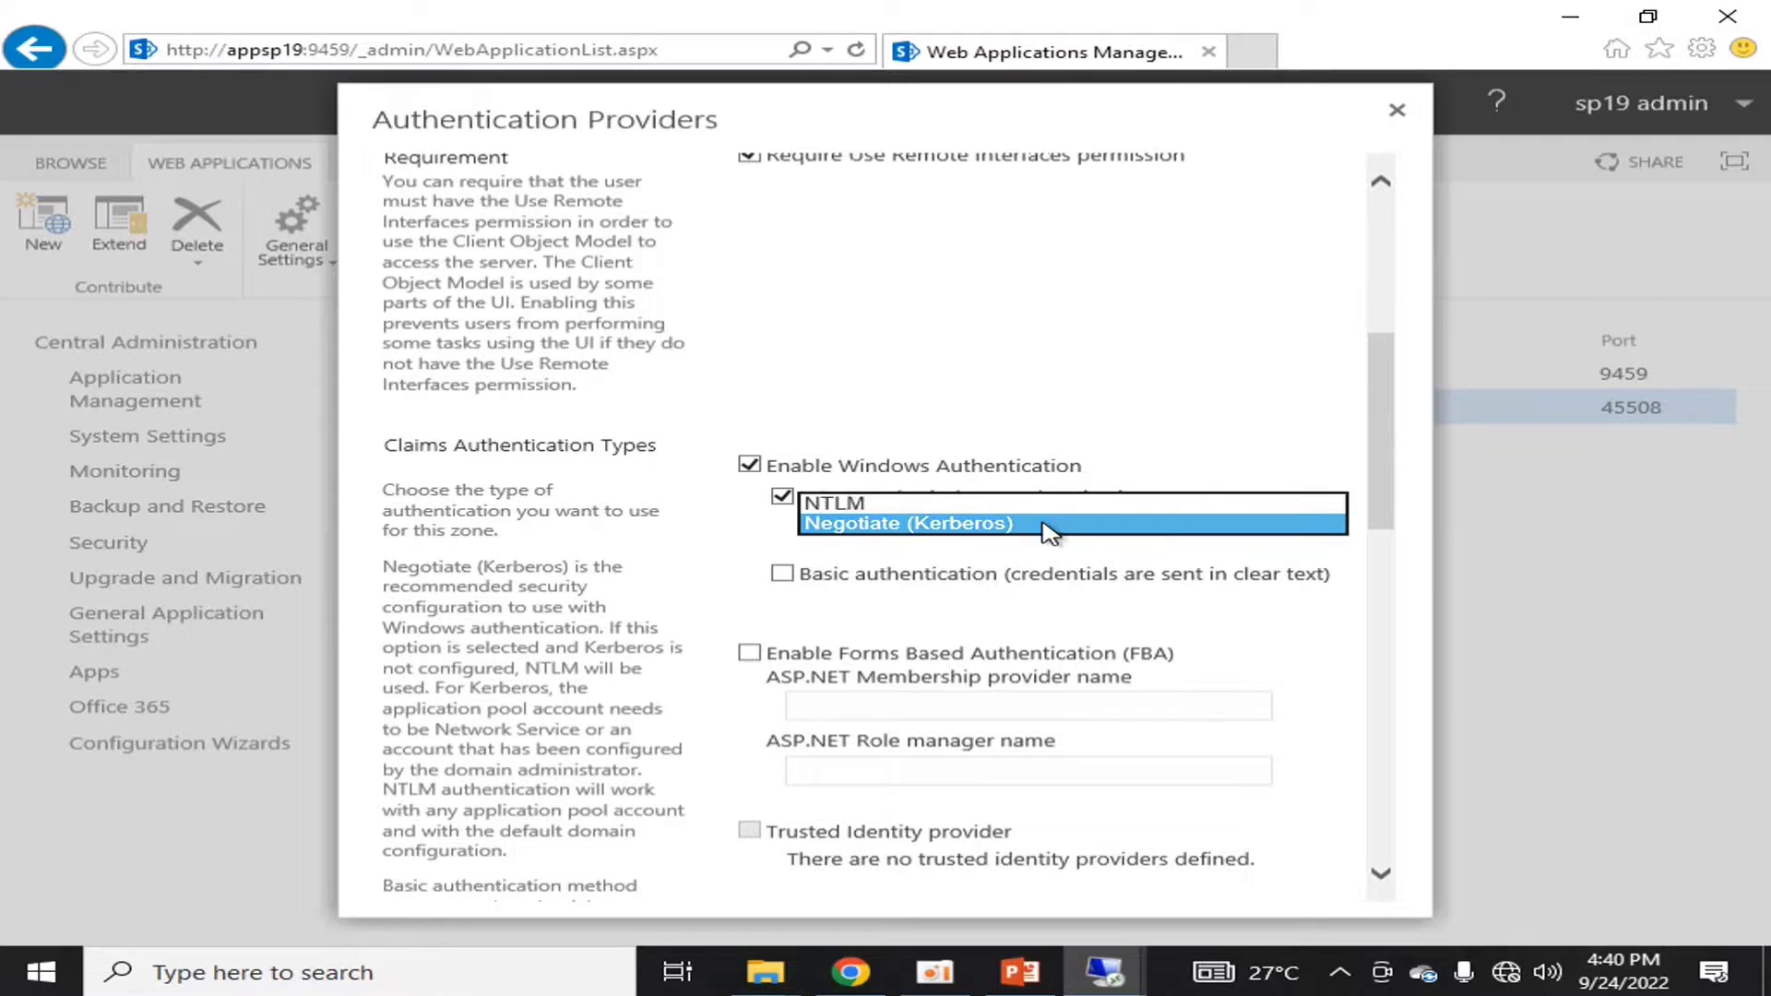
click(1040, 627)
Examine the Default zone's anonymous access, forms authentication, sign-in page and client integration settings, and cancel without saving.
scroll(1046, 625, up, 5)
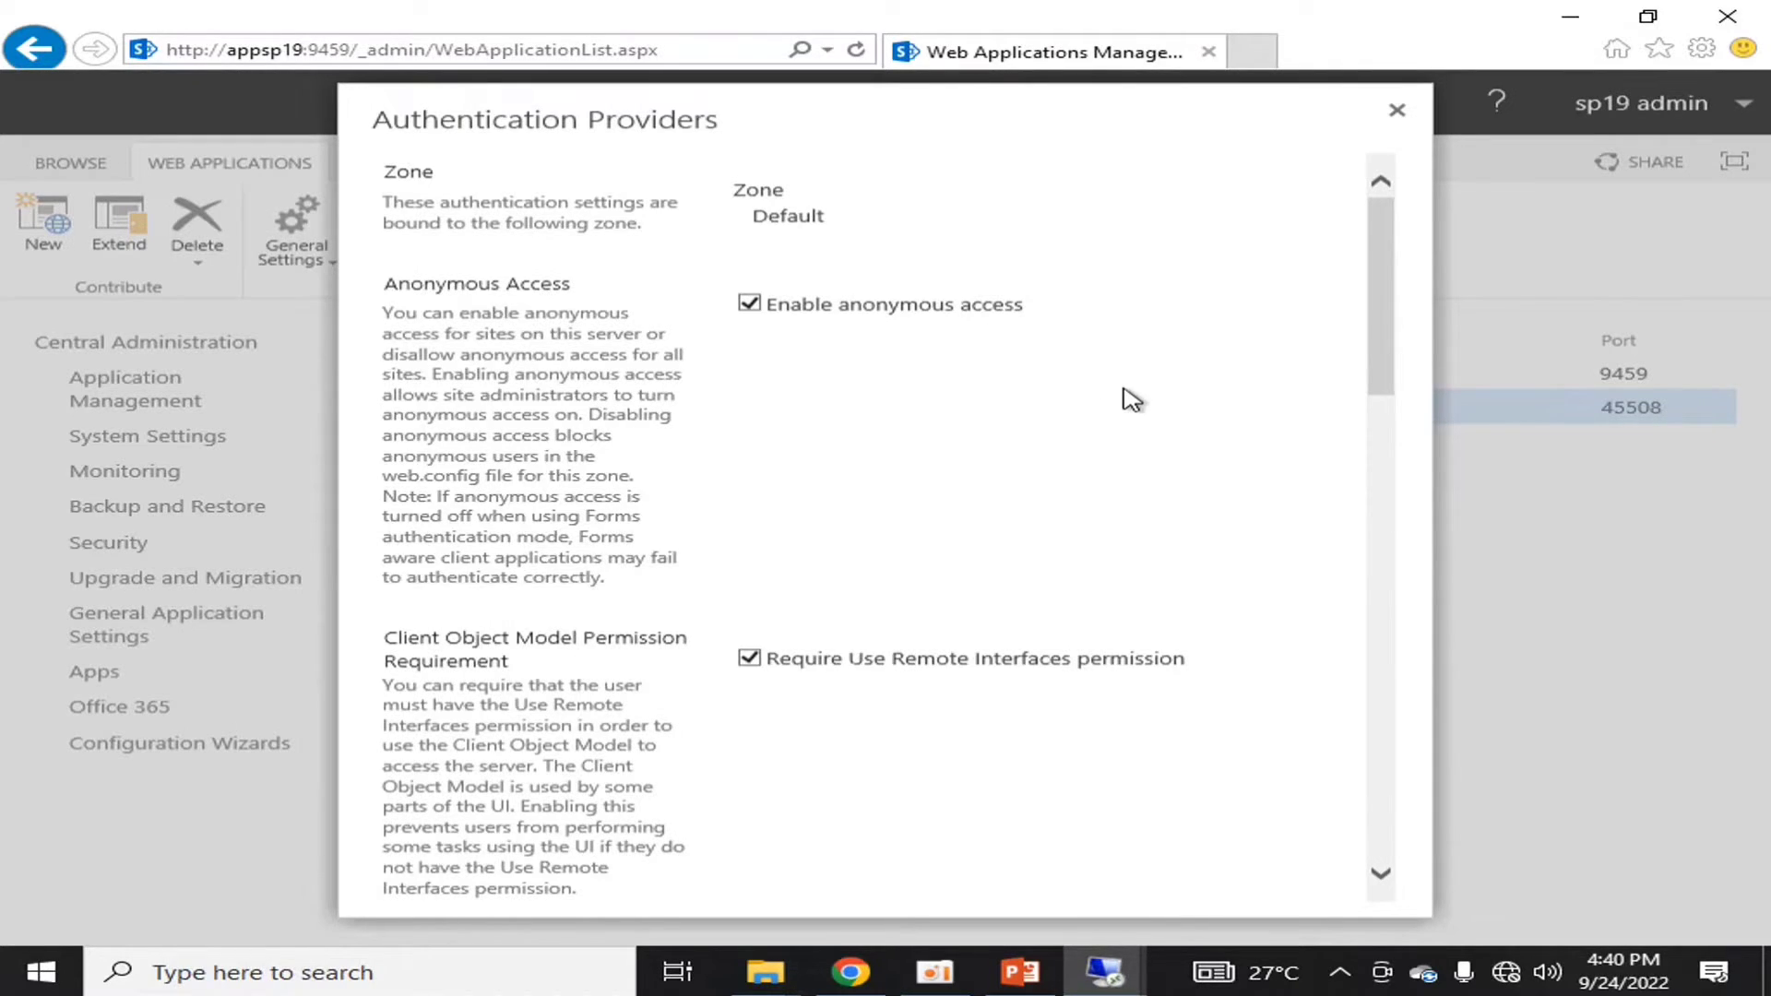
scroll(1130, 396, down, 5)
scroll(1132, 399, down, 5)
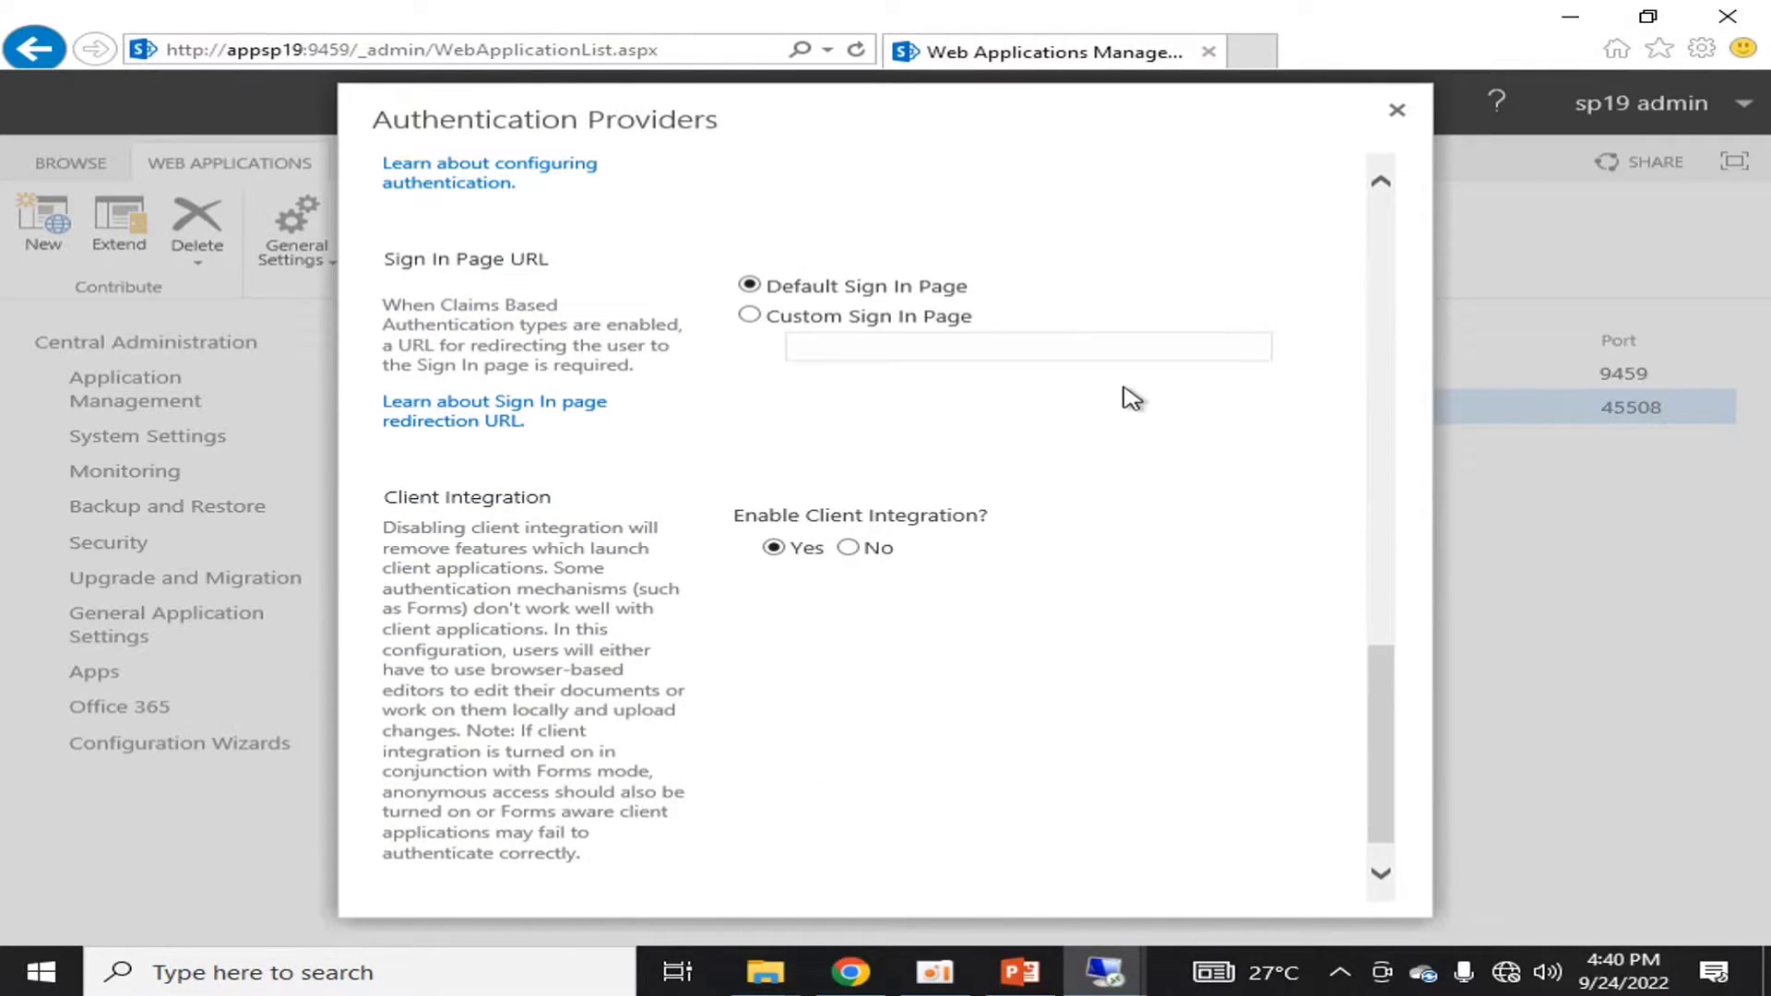
scroll(1131, 397, down, 1)
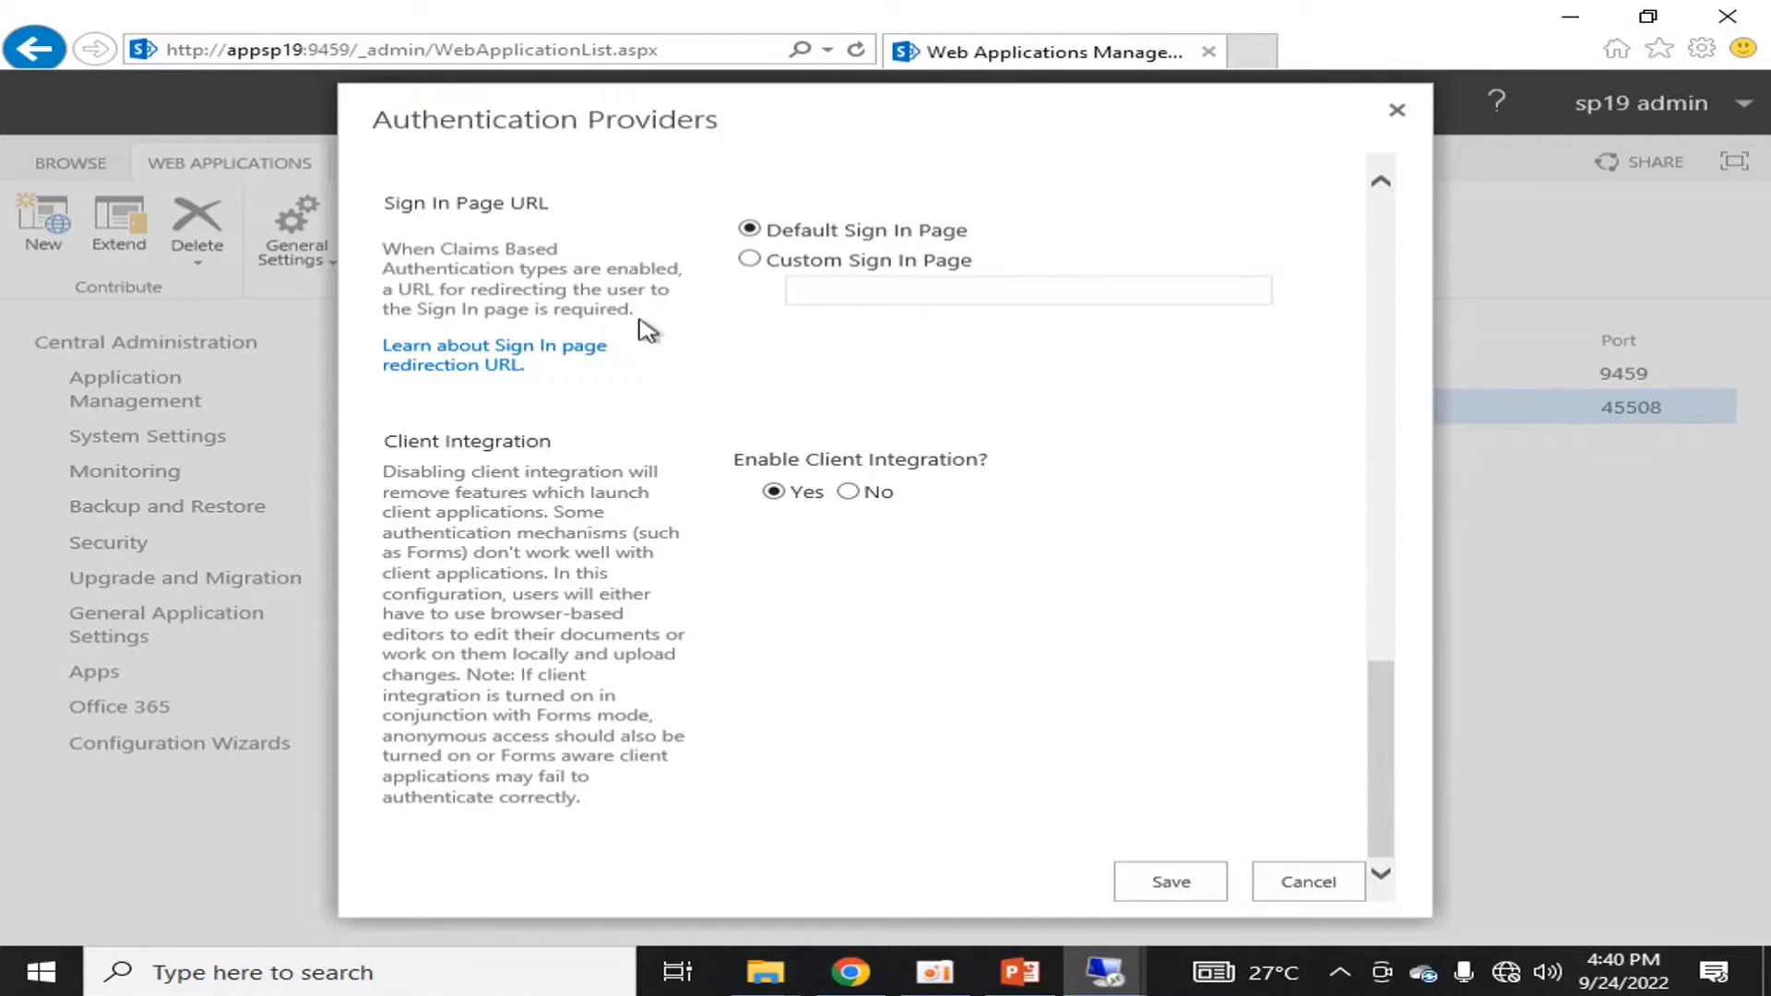
scroll(1099, 572, up, 3)
scroll(1093, 570, up, 10)
scroll(1328, 876, down, 5)
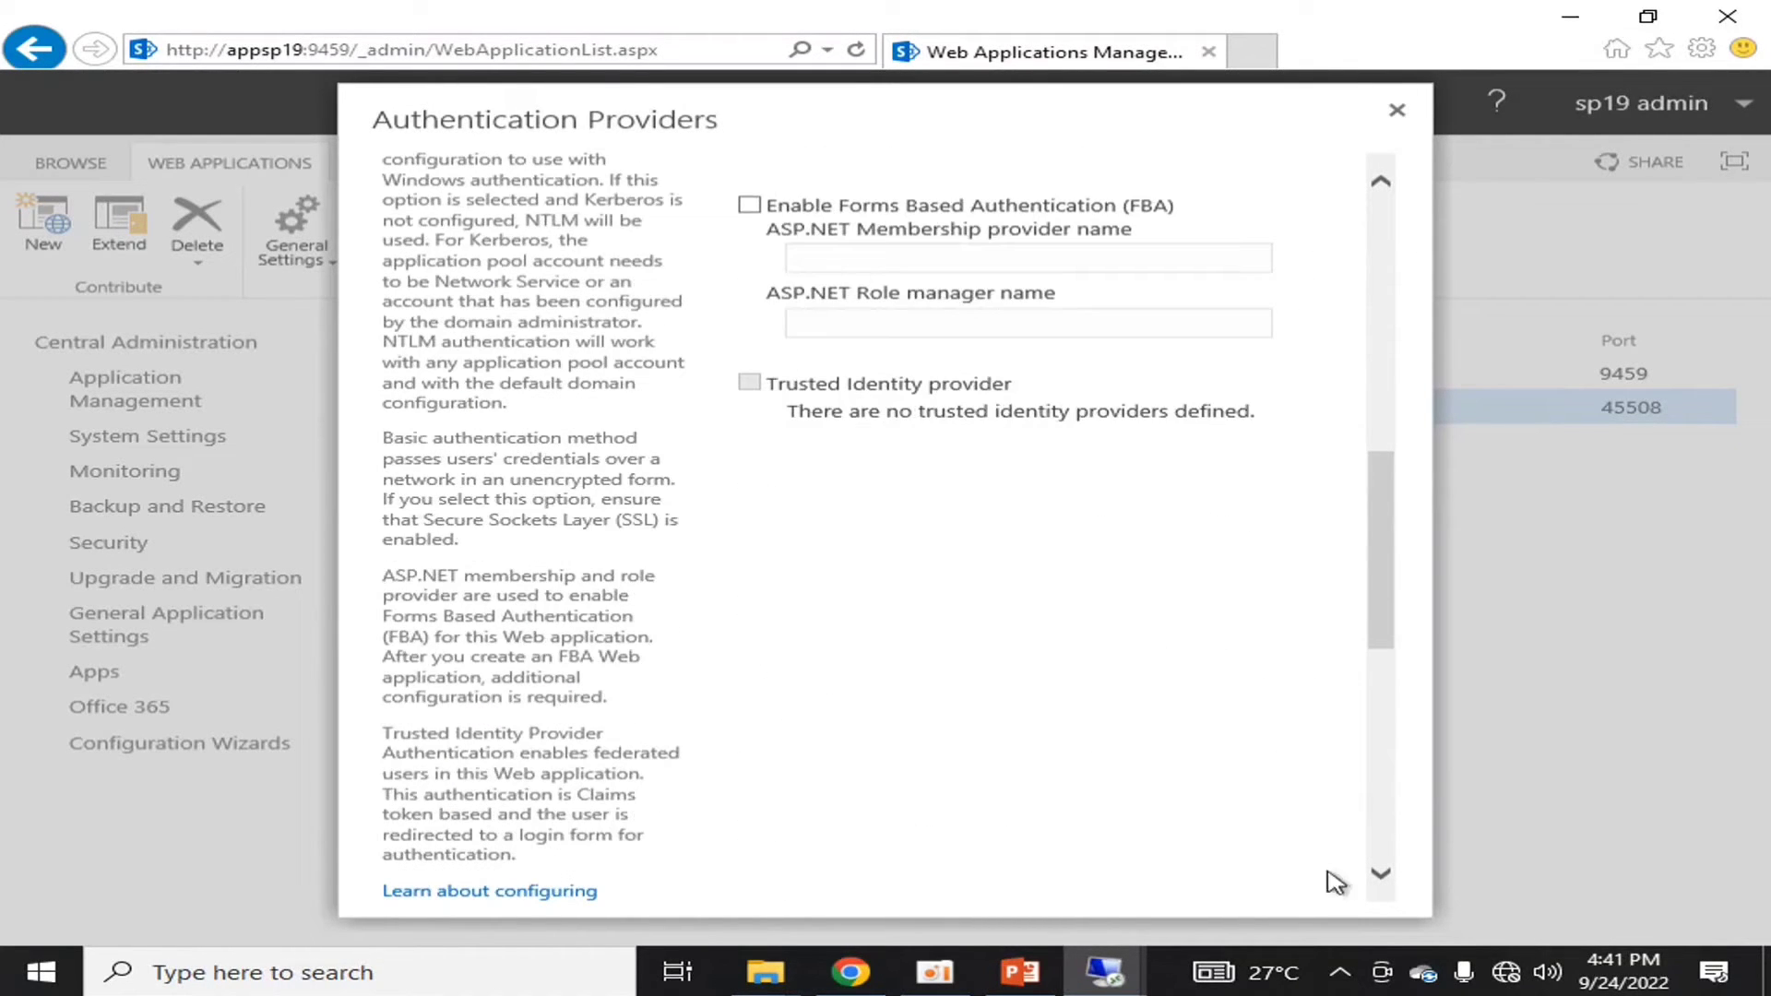
scroll(1319, 781, down, 10)
click(1300, 884)
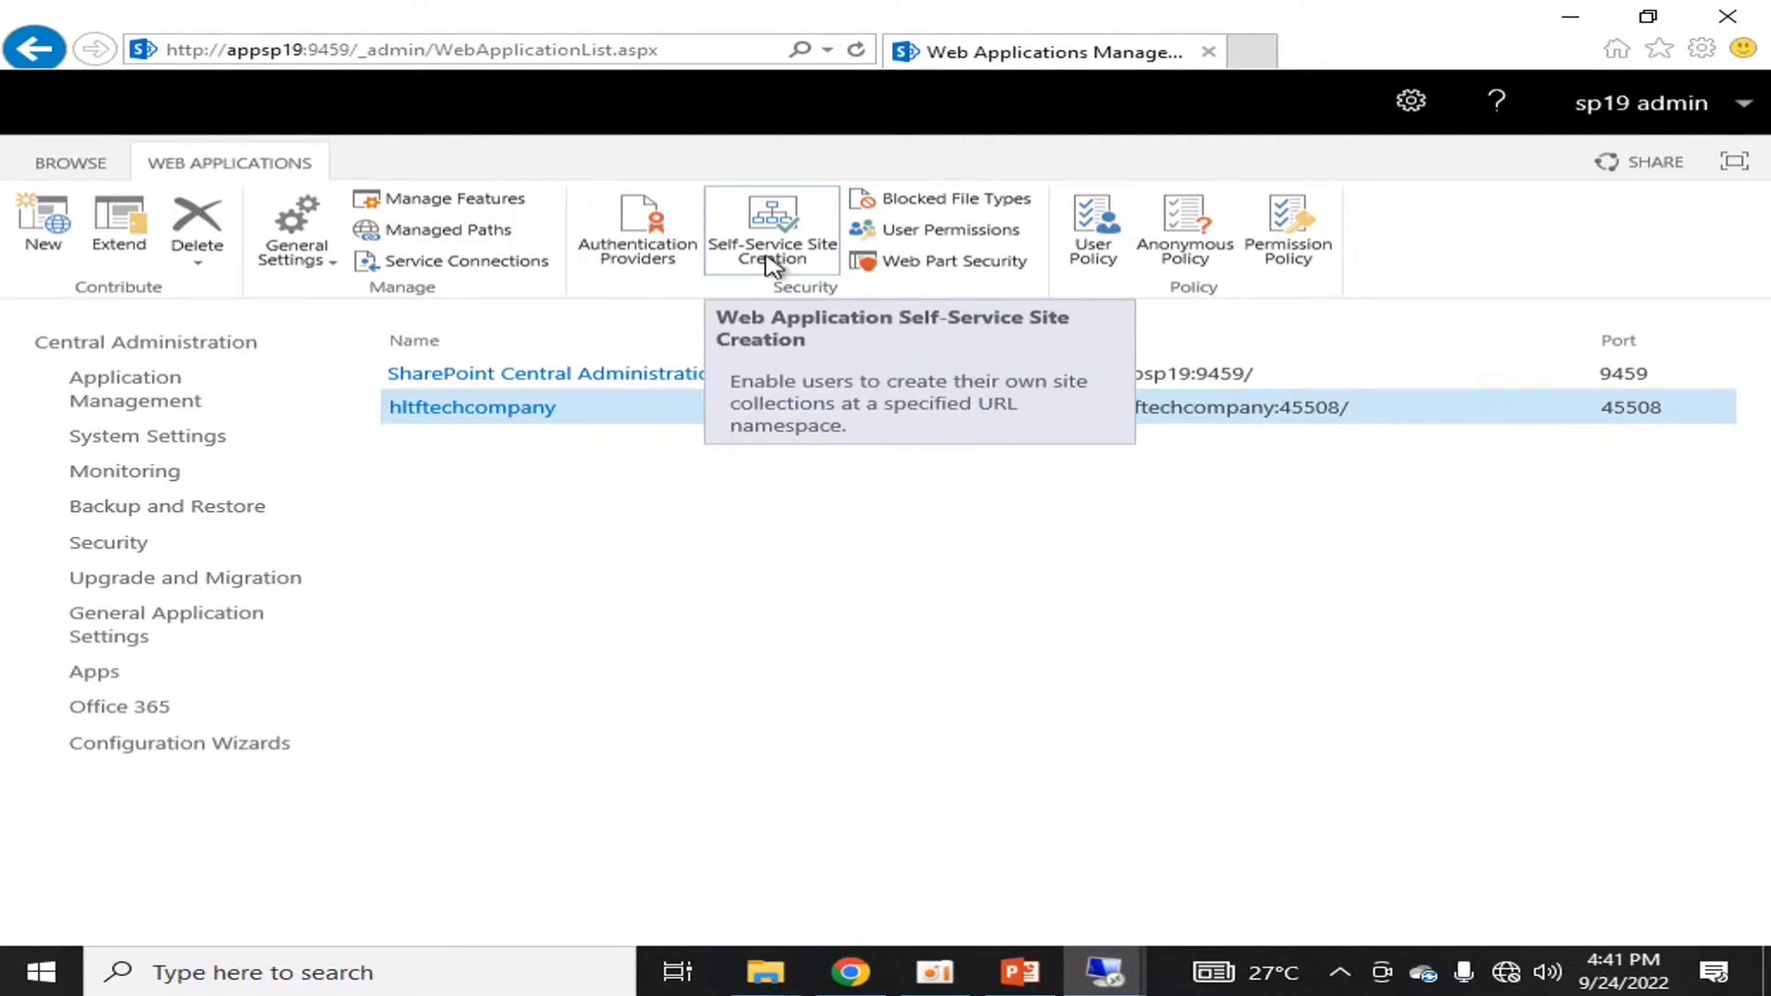
Examine the self-service site creation settings of hltftechcompany, including site classification and secondary contact, and cancel them.
click(812, 262)
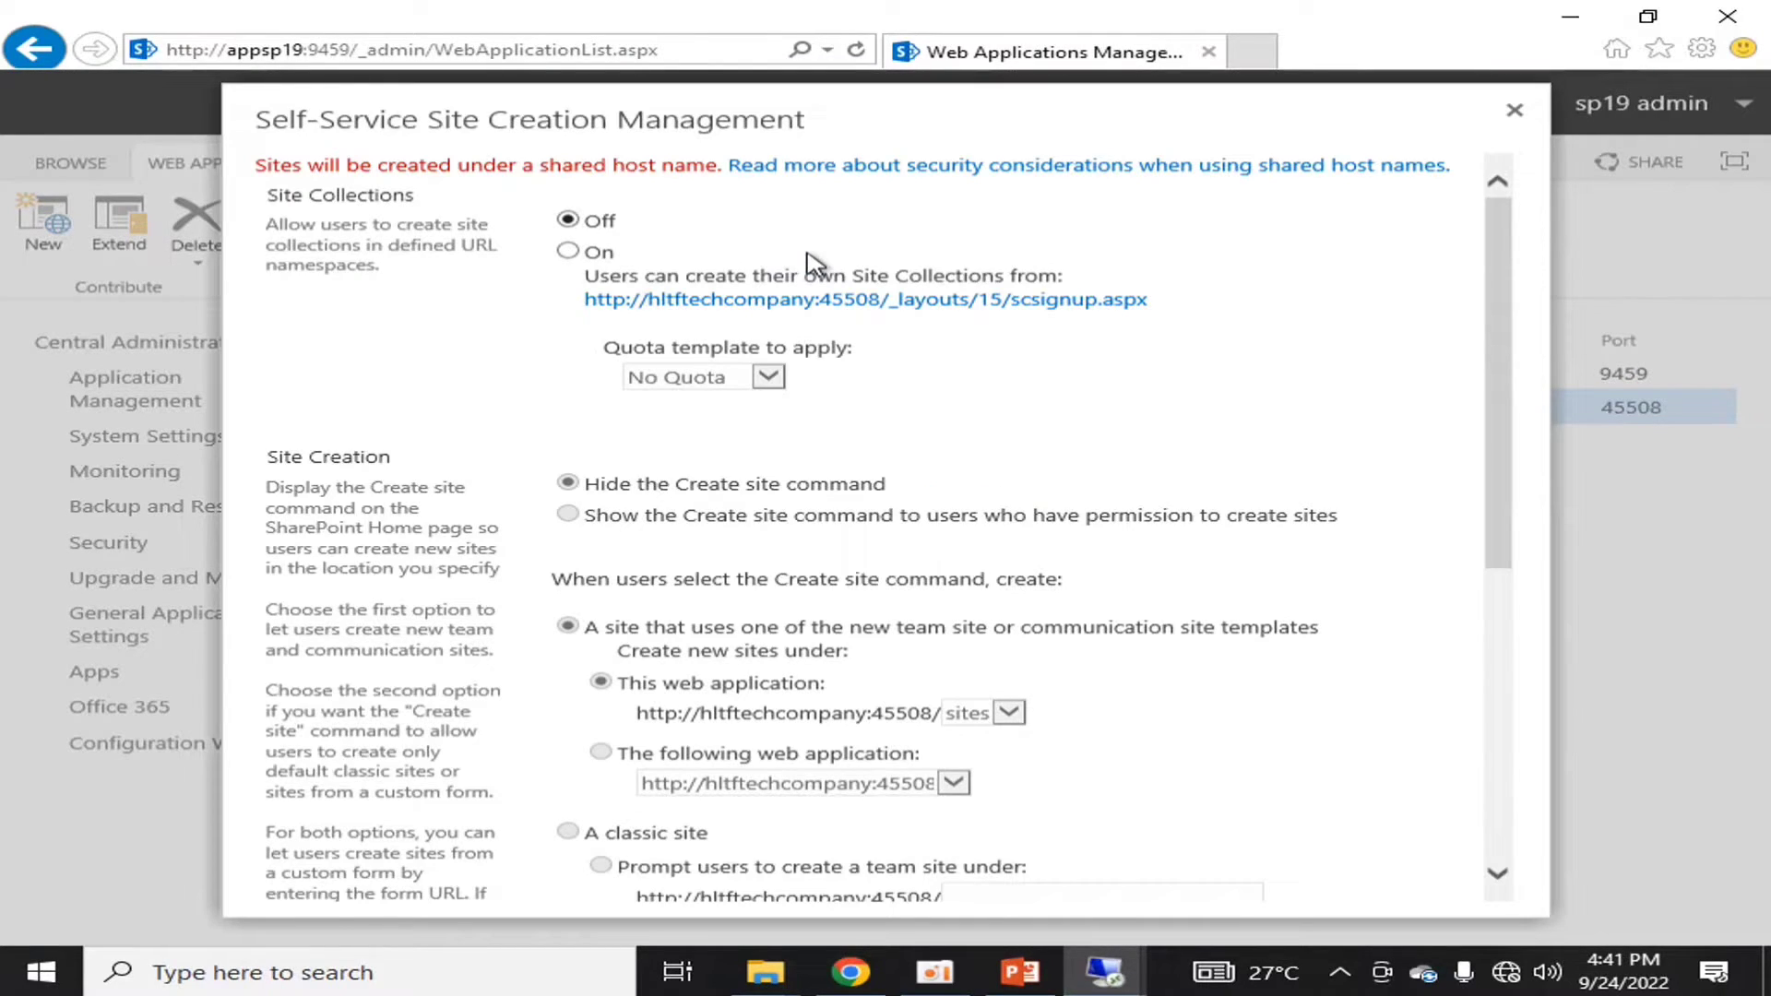
scroll(1026, 395, down, 5)
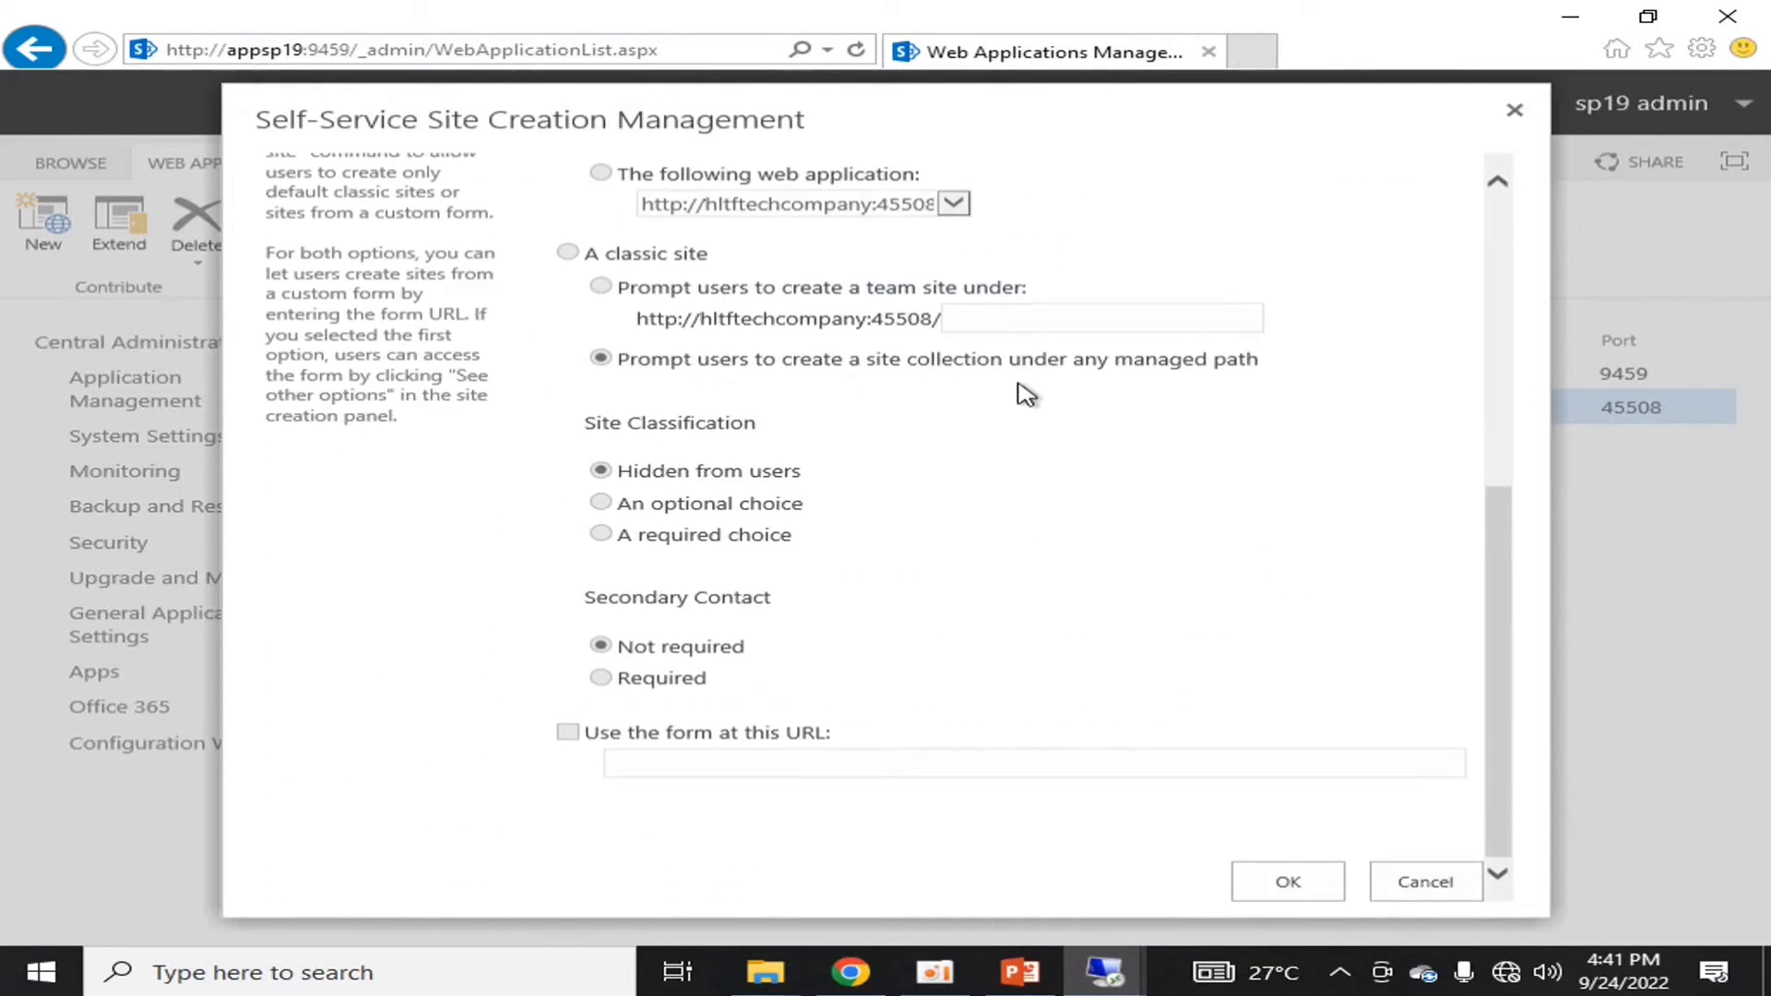
scroll(1026, 395, up, 5)
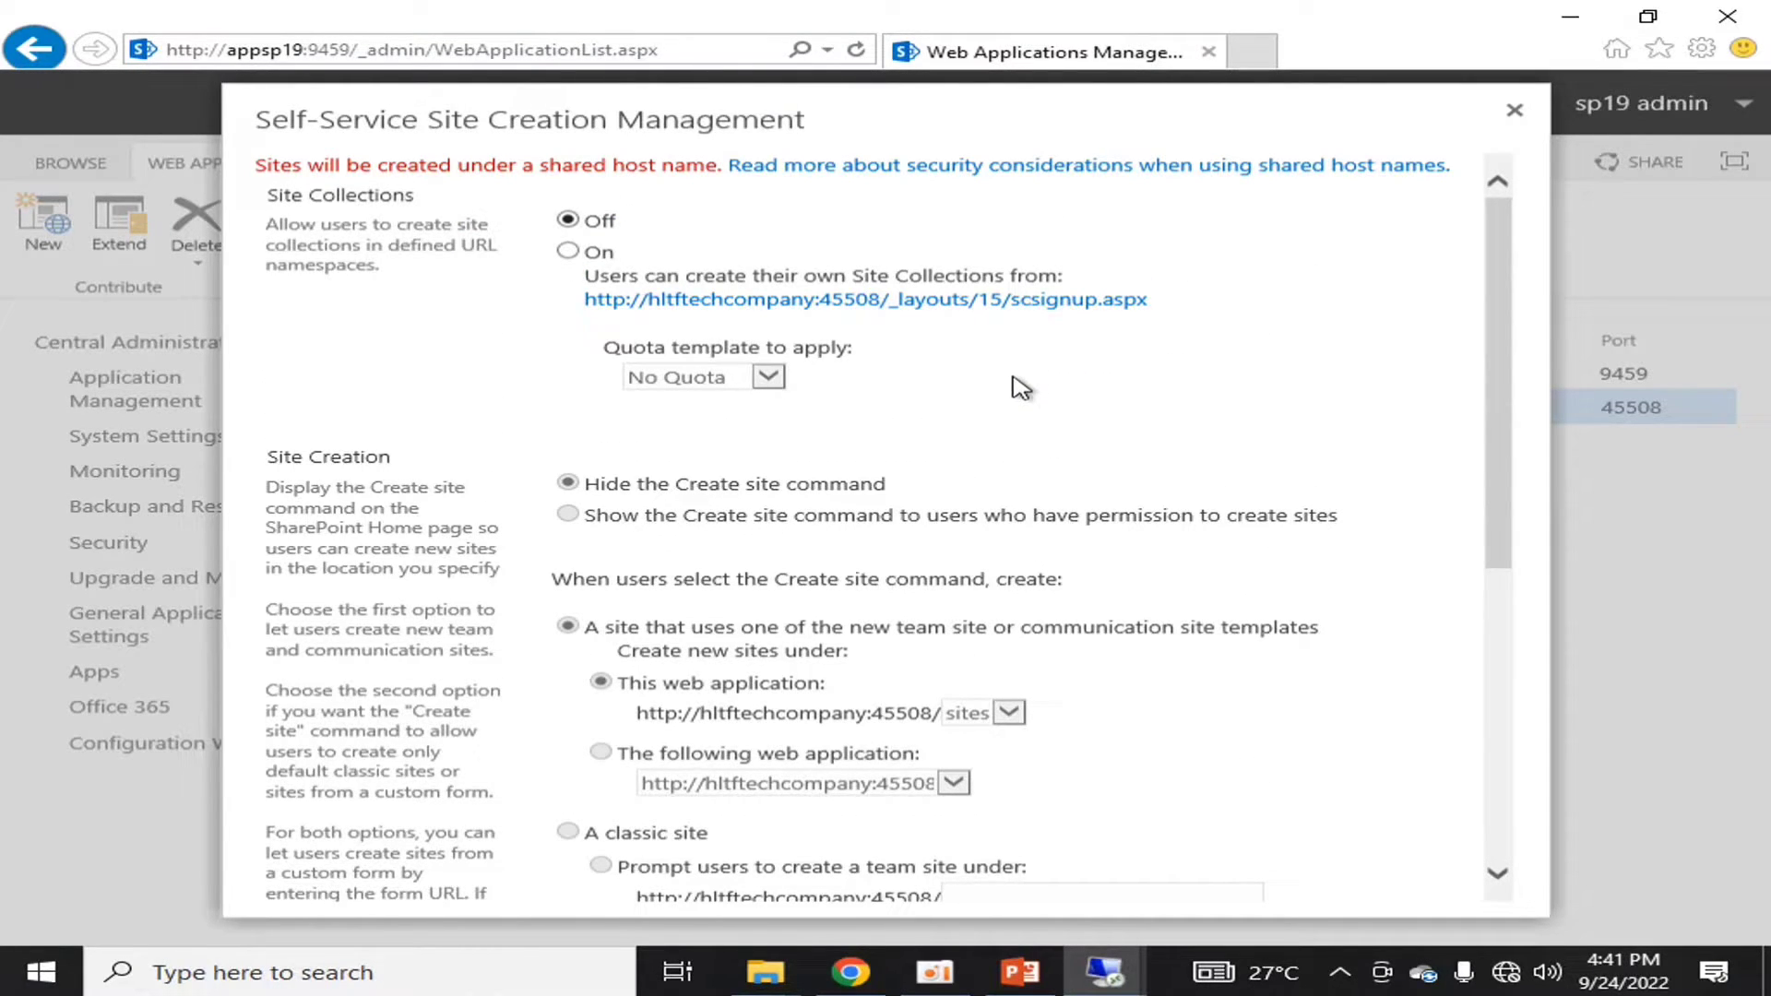
scroll(1022, 393, down, 5)
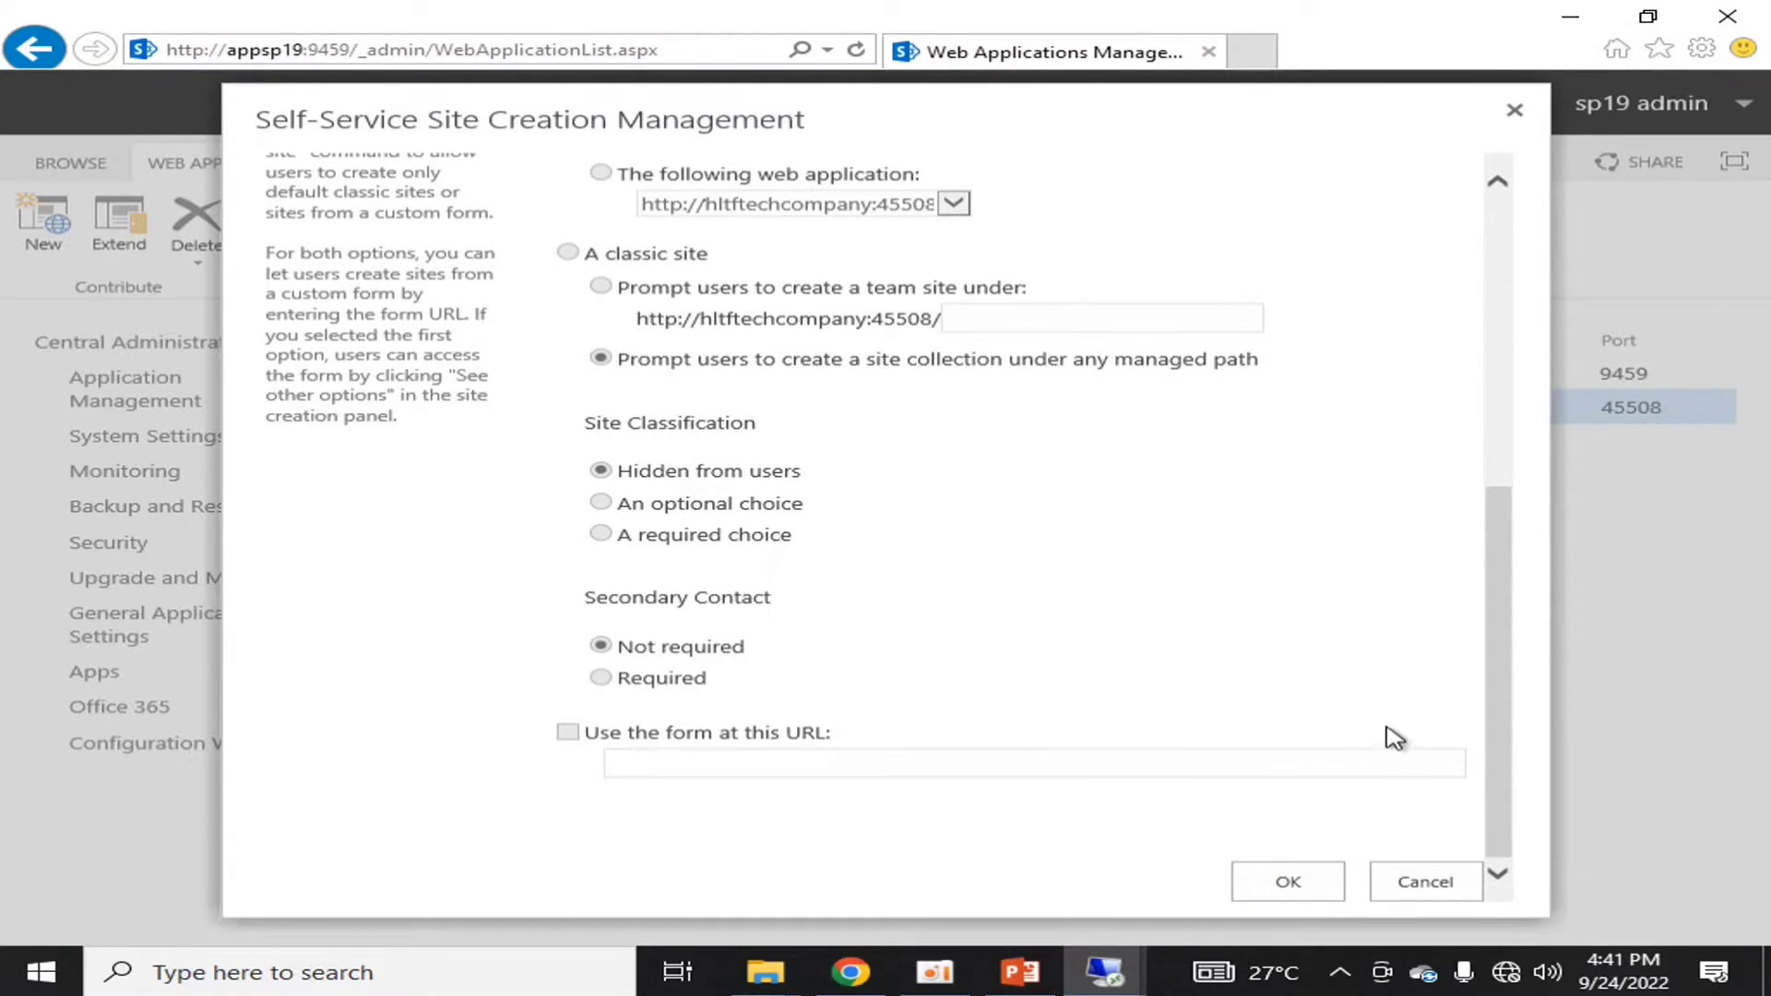
click(1427, 885)
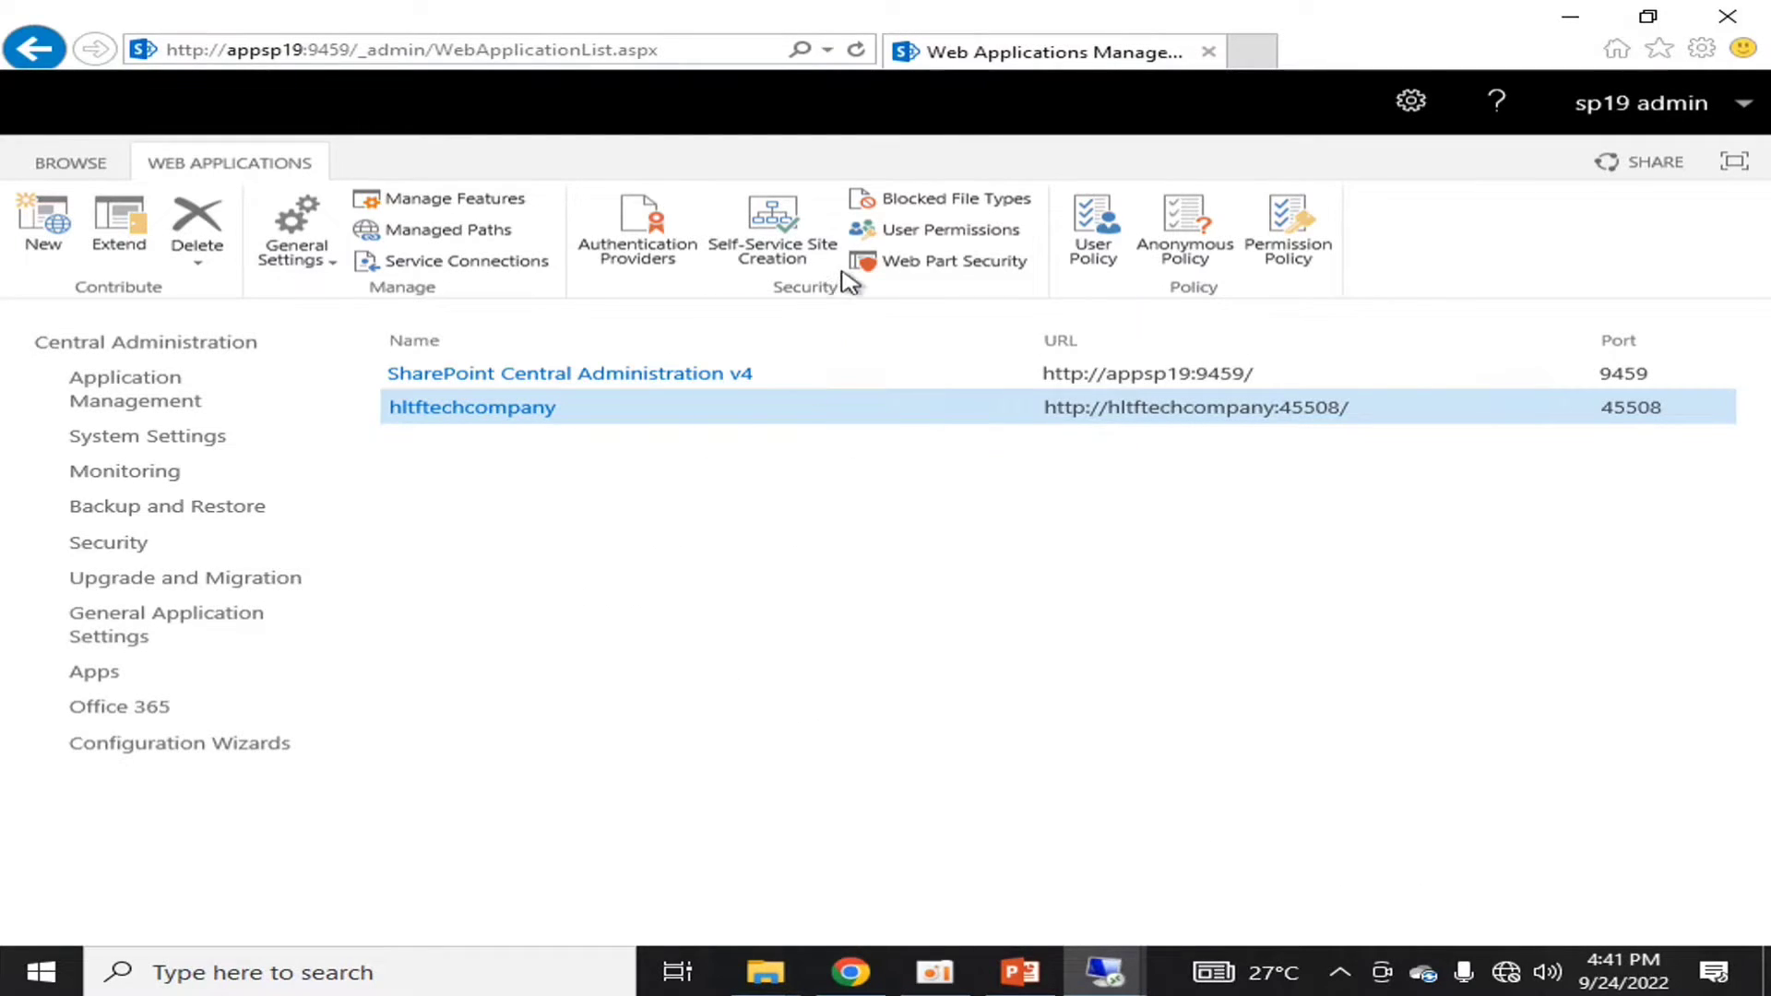
View the blocked file types of hltftechcompany and cancel without adding an extension.
click(950, 203)
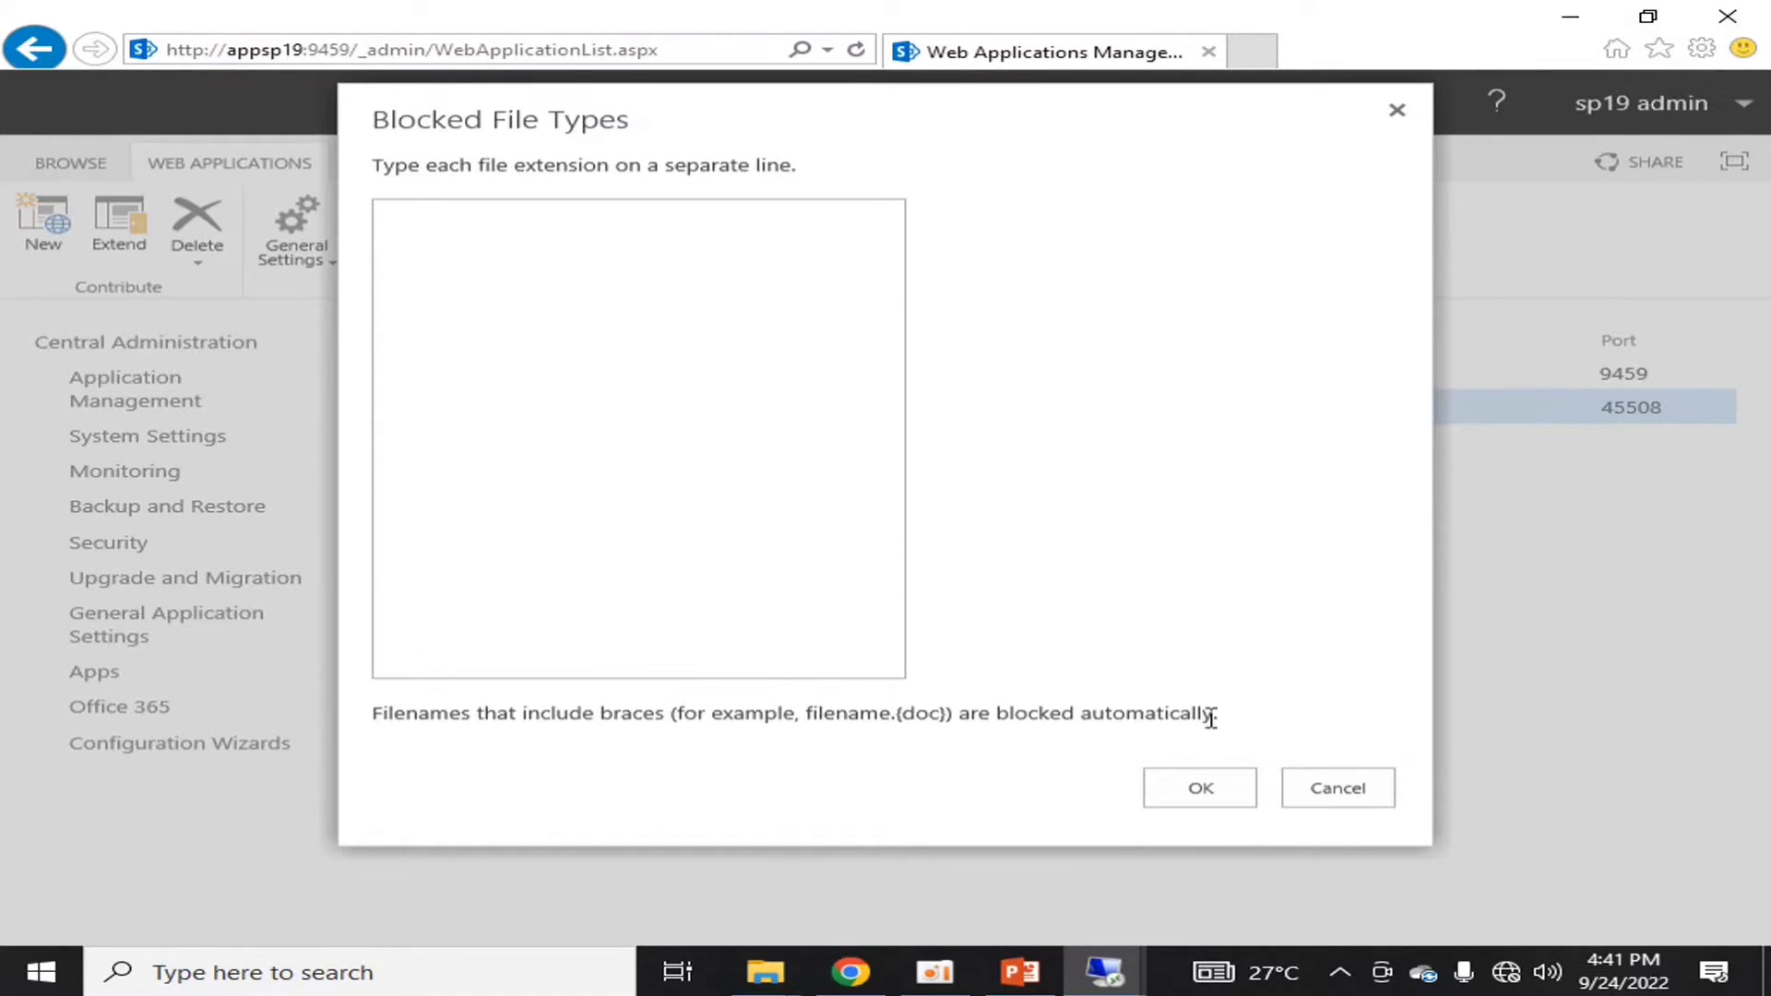
click(1336, 789)
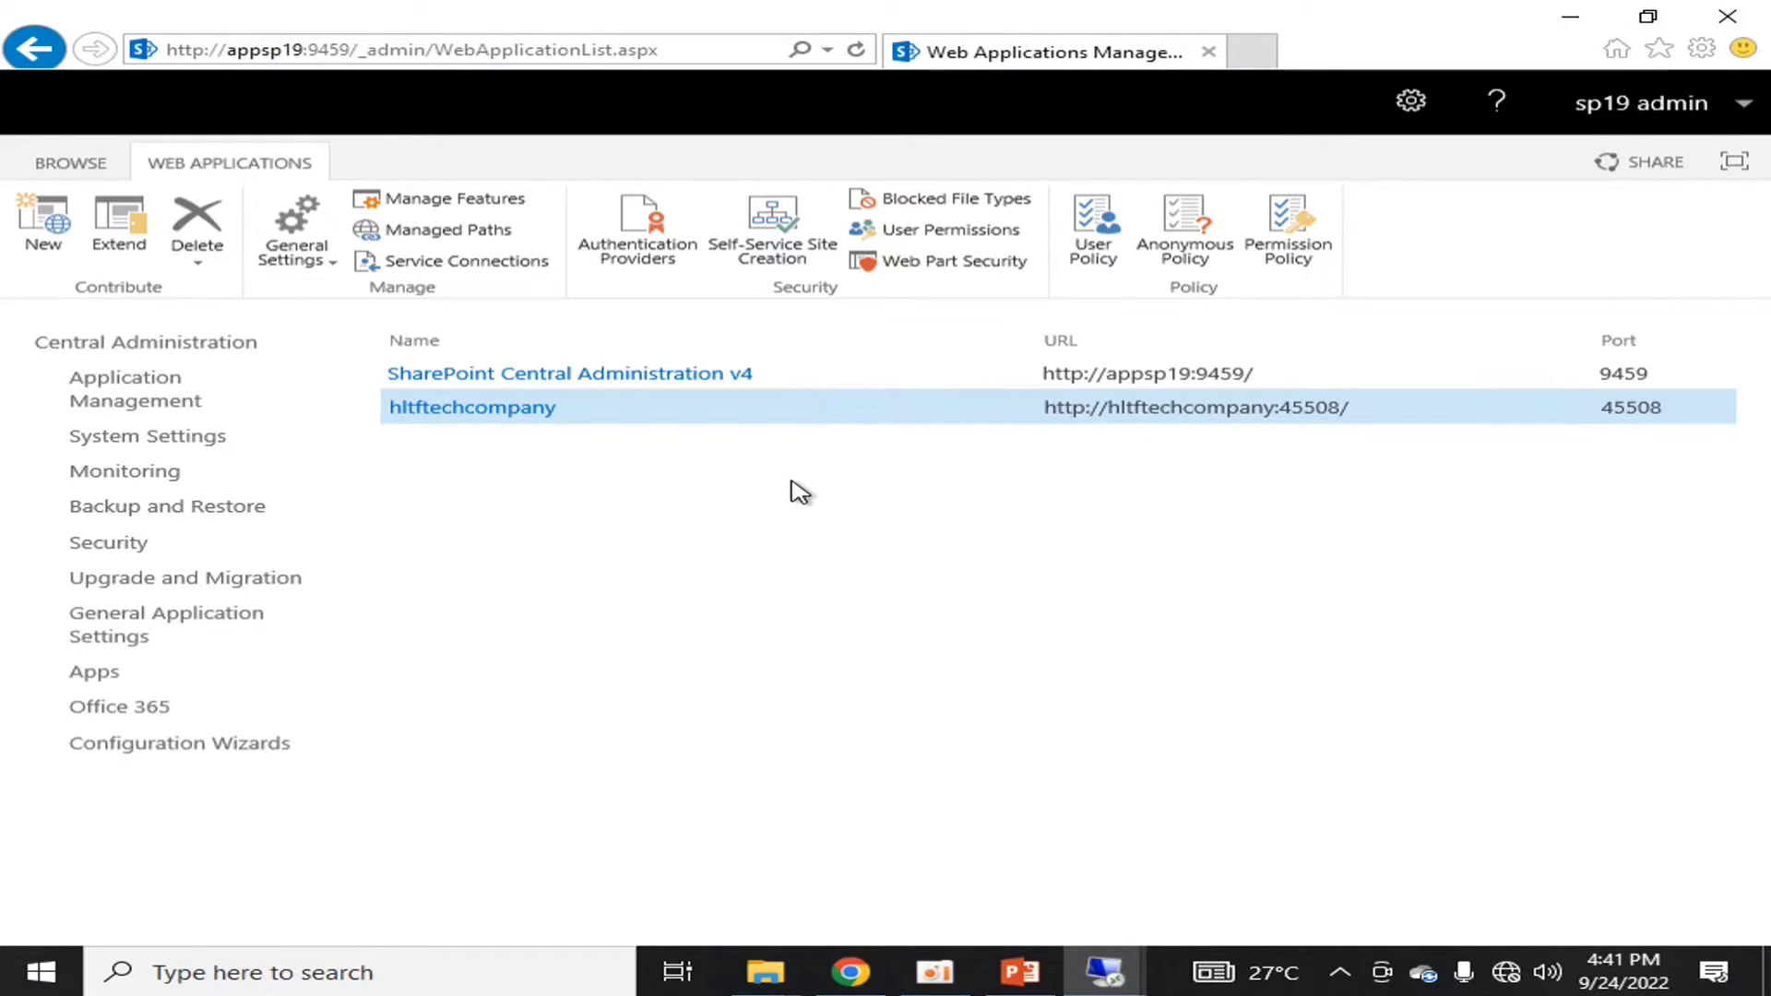
Examine the list and site user permissions available for hltftechcompany and close them without changes.
click(952, 233)
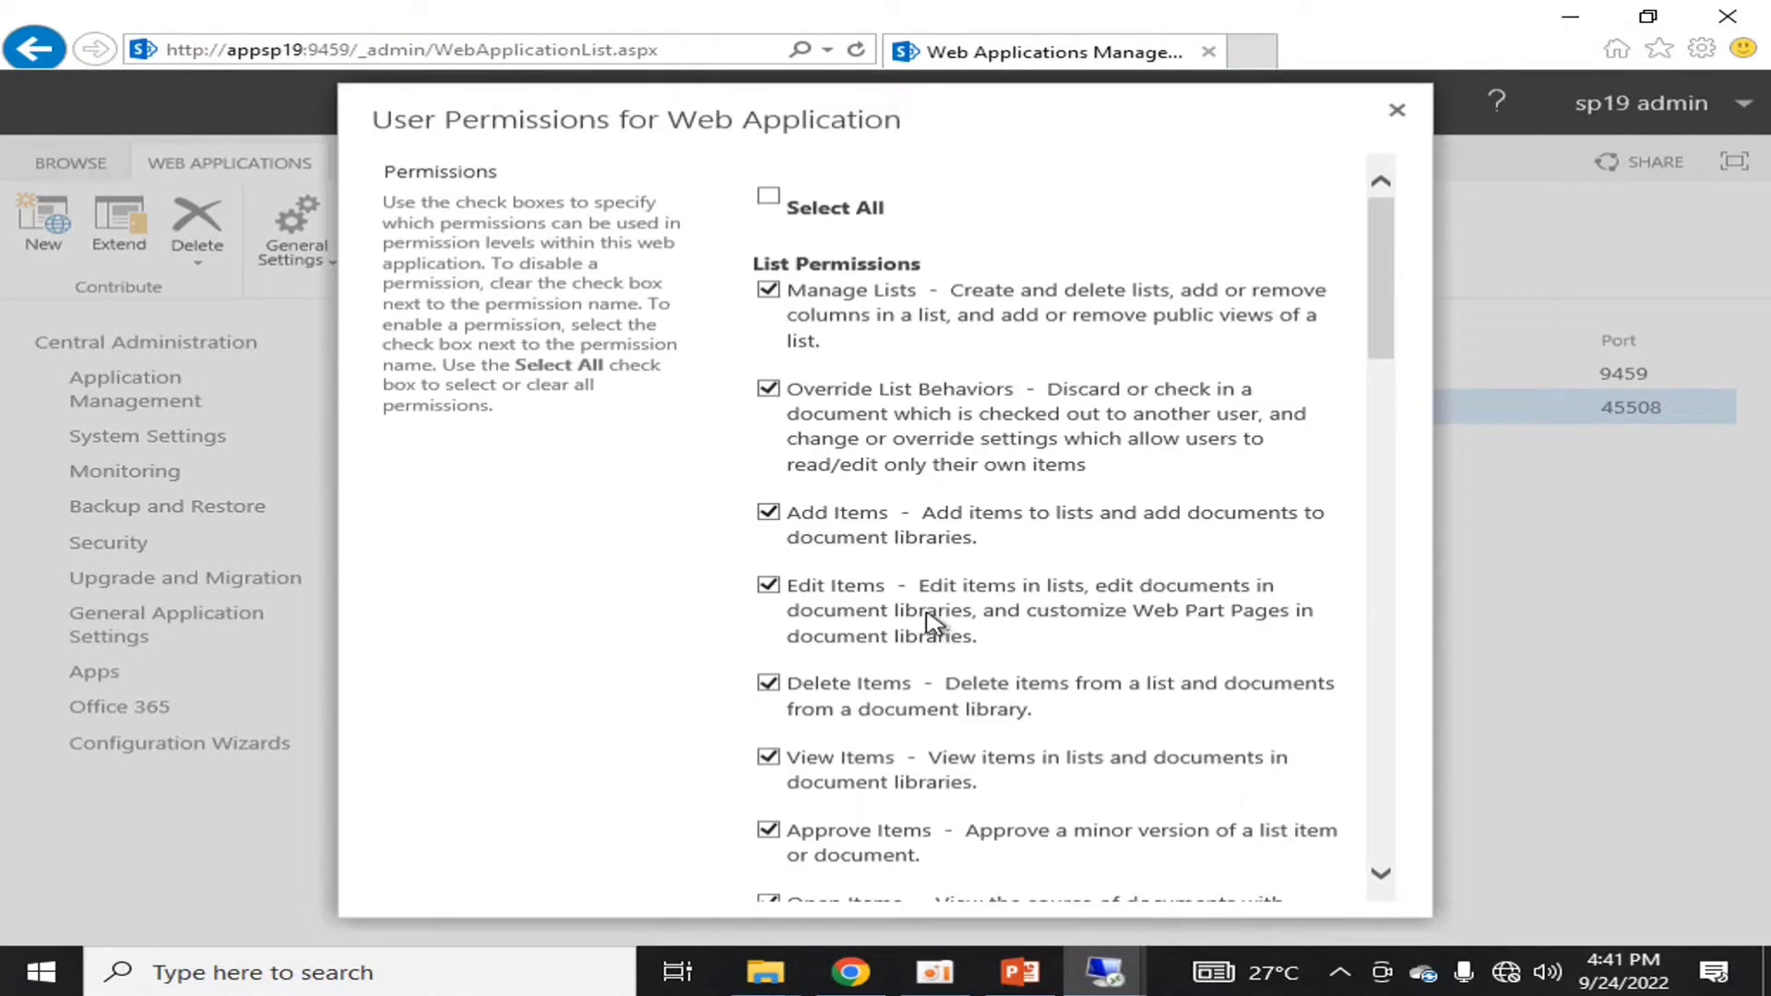
scroll(633, 532, down, 8)
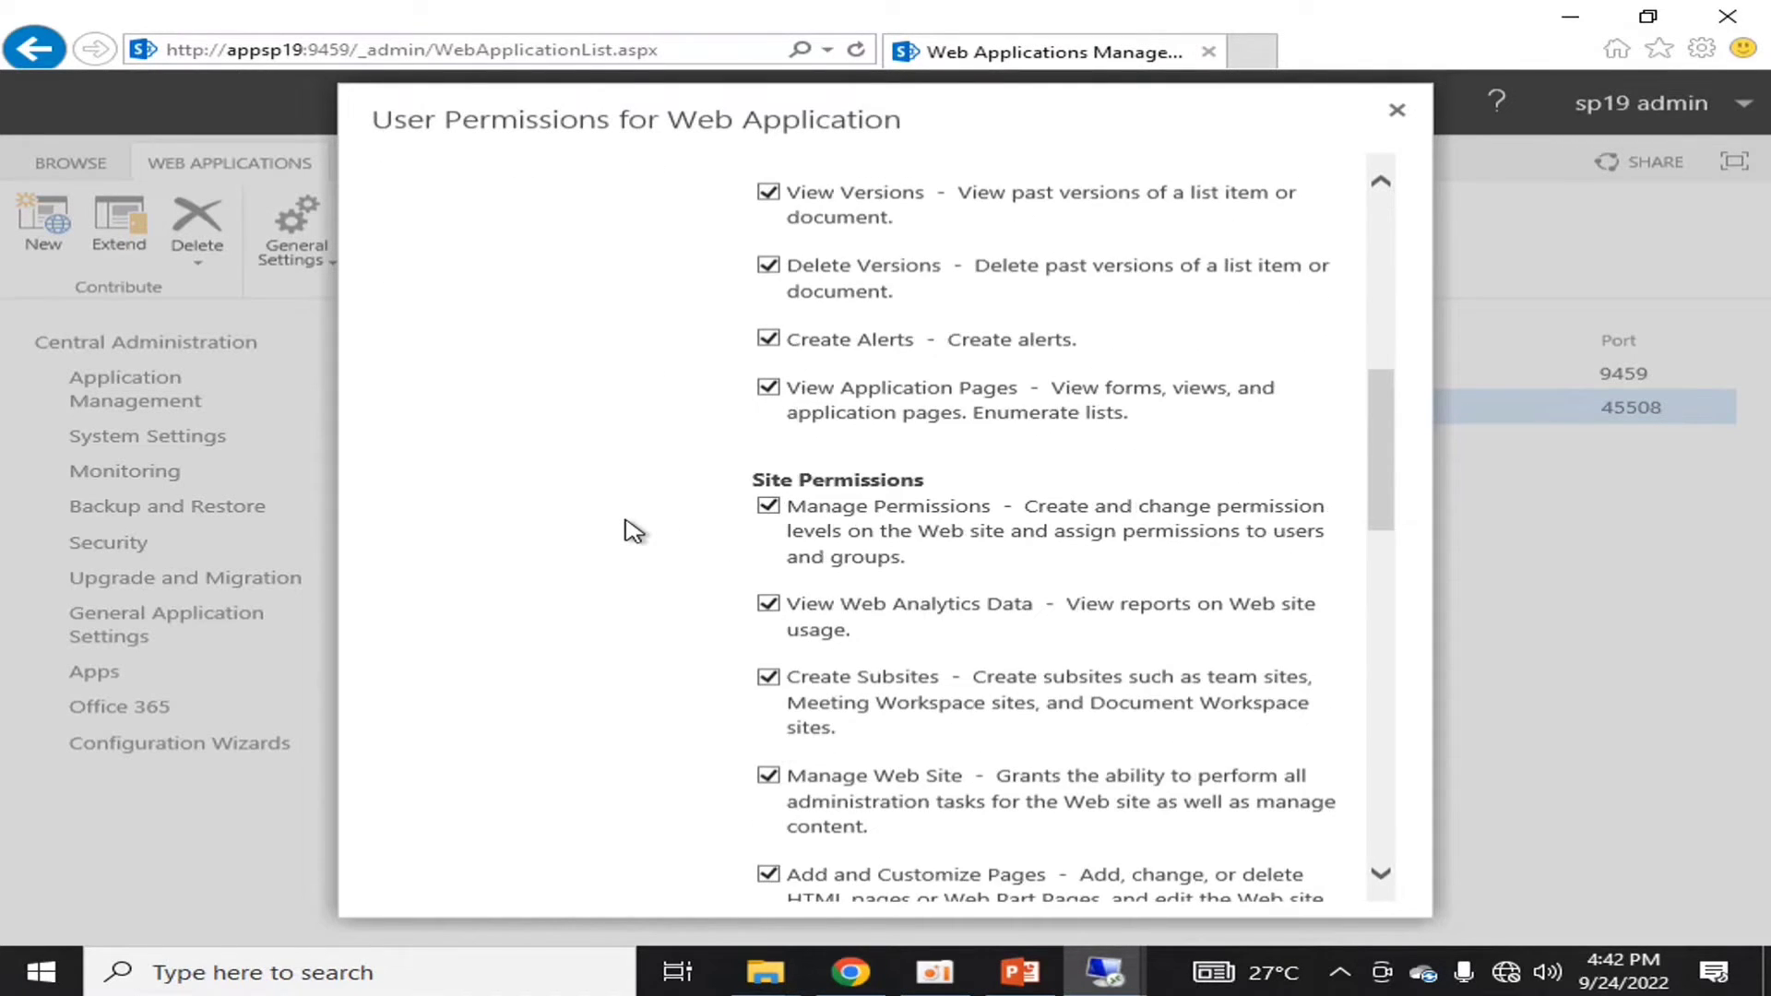
scroll(633, 532, down, 10)
scroll(633, 532, down, 3)
scroll(633, 532, up, 15)
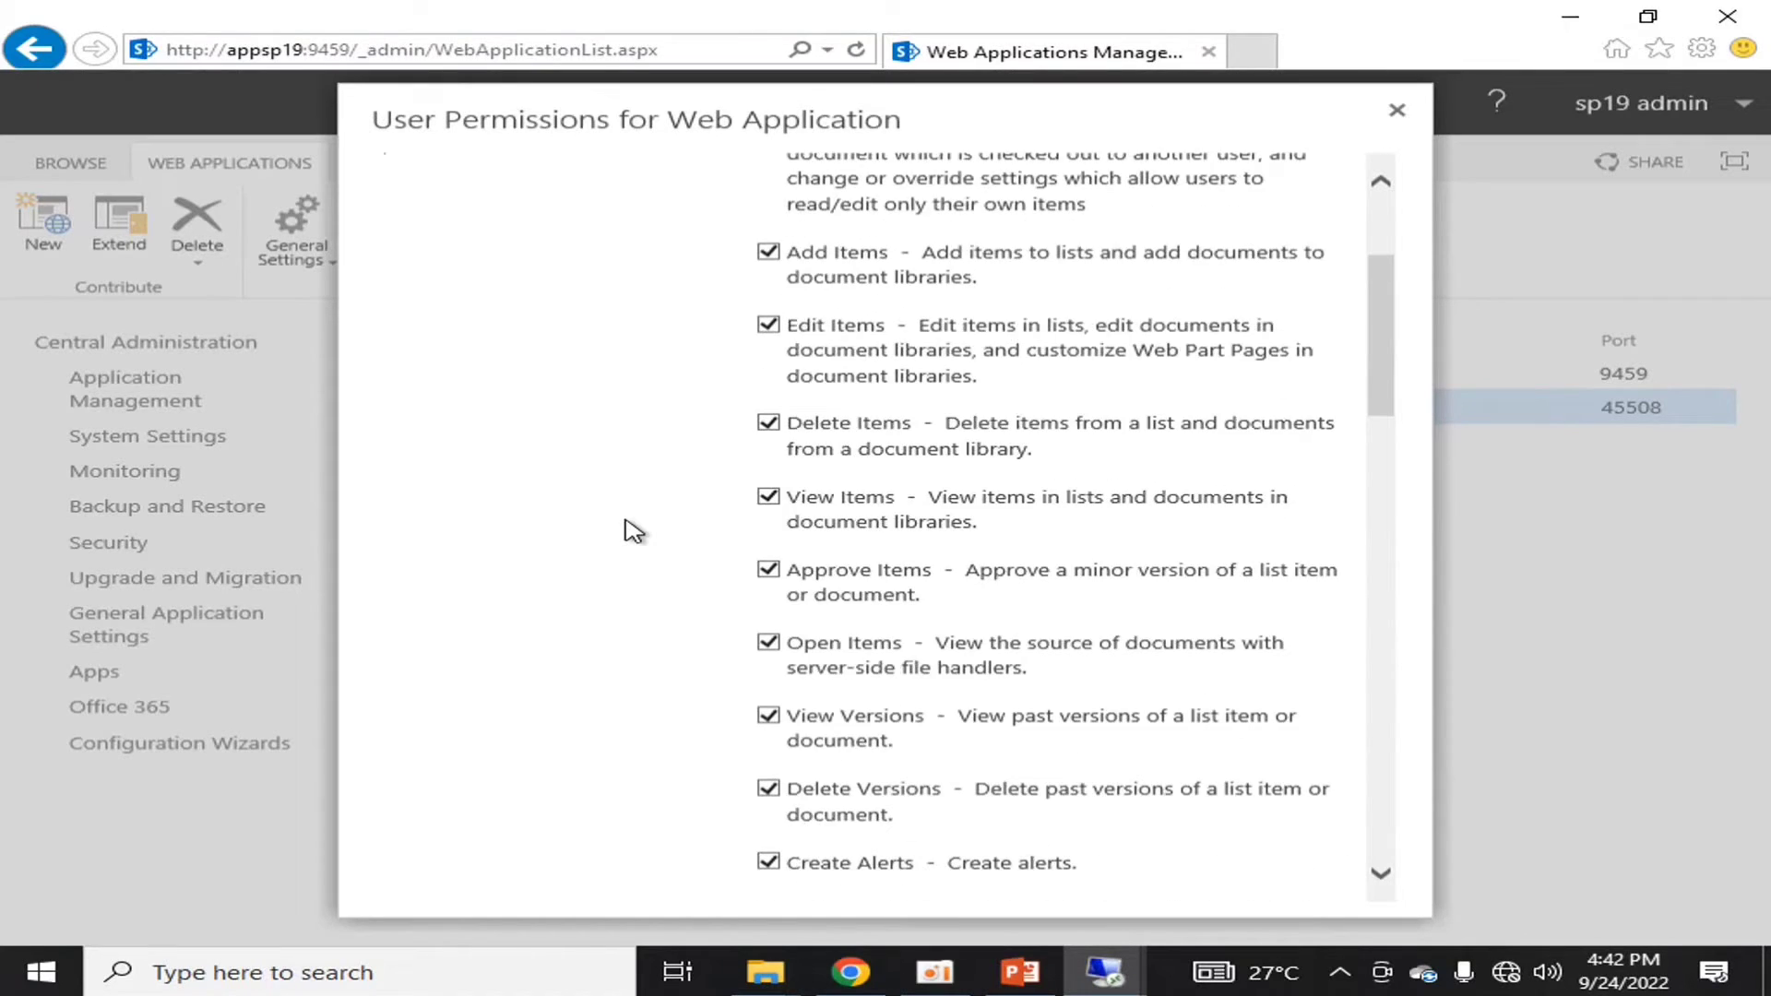
scroll(632, 532, up, 3)
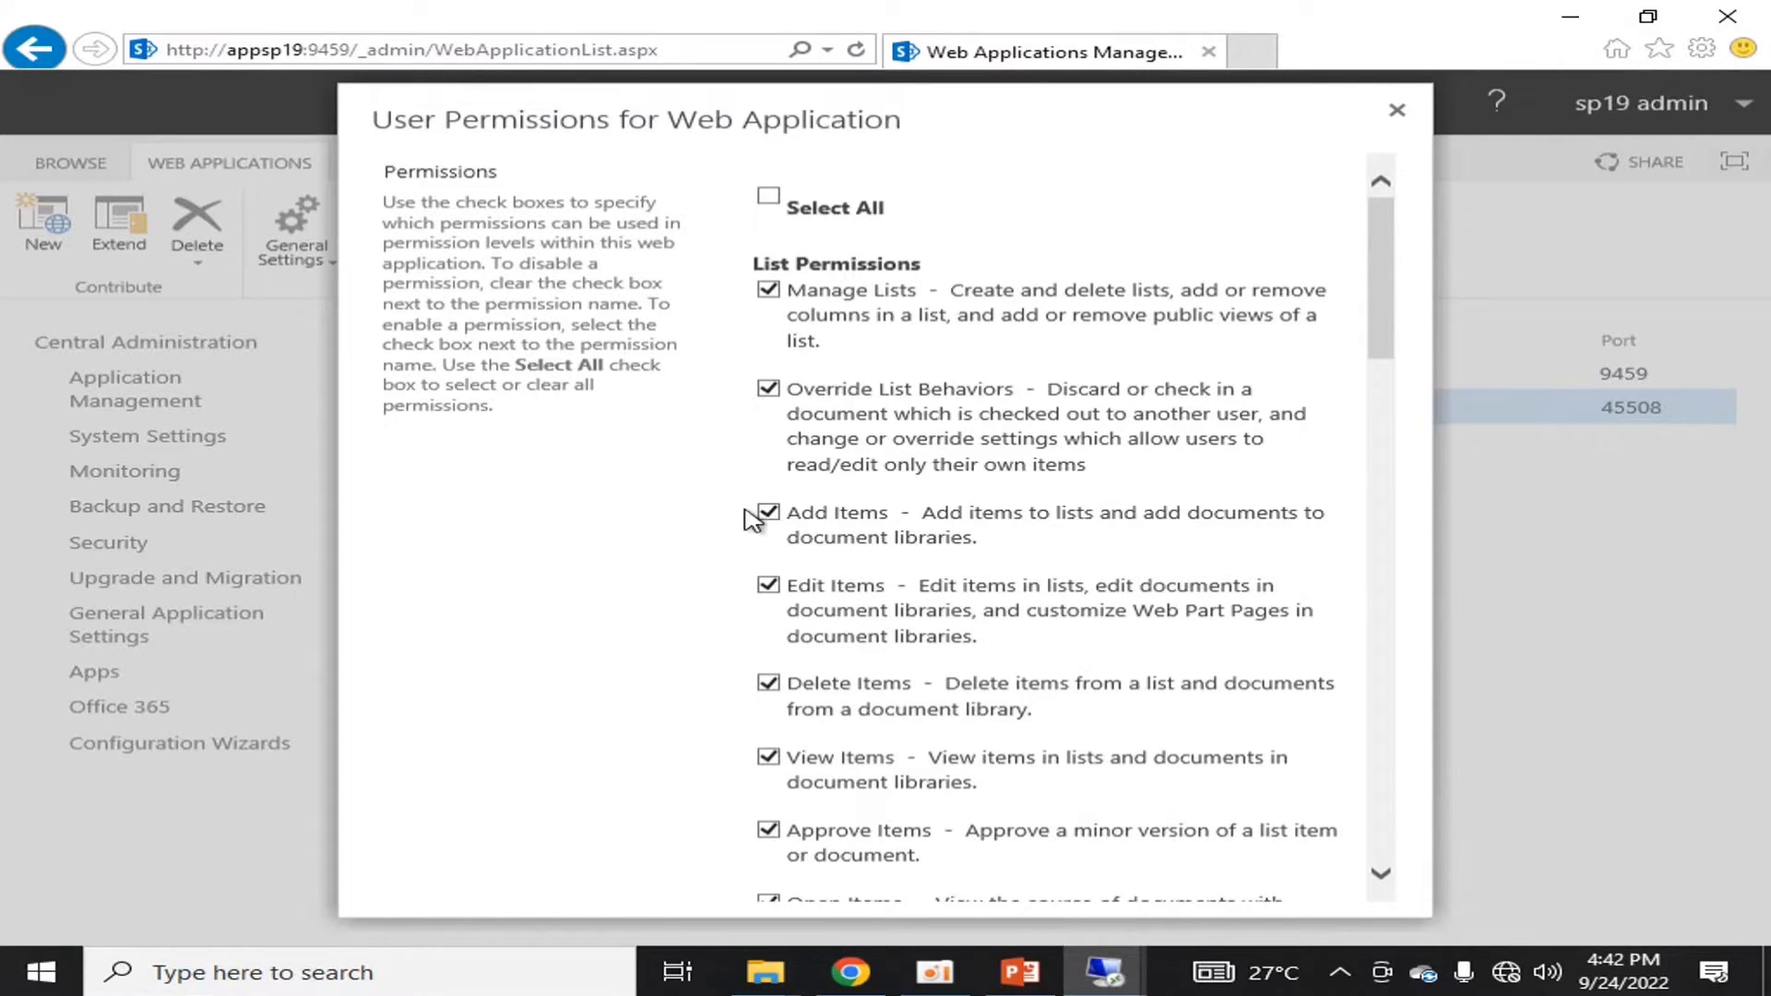
click(1396, 111)
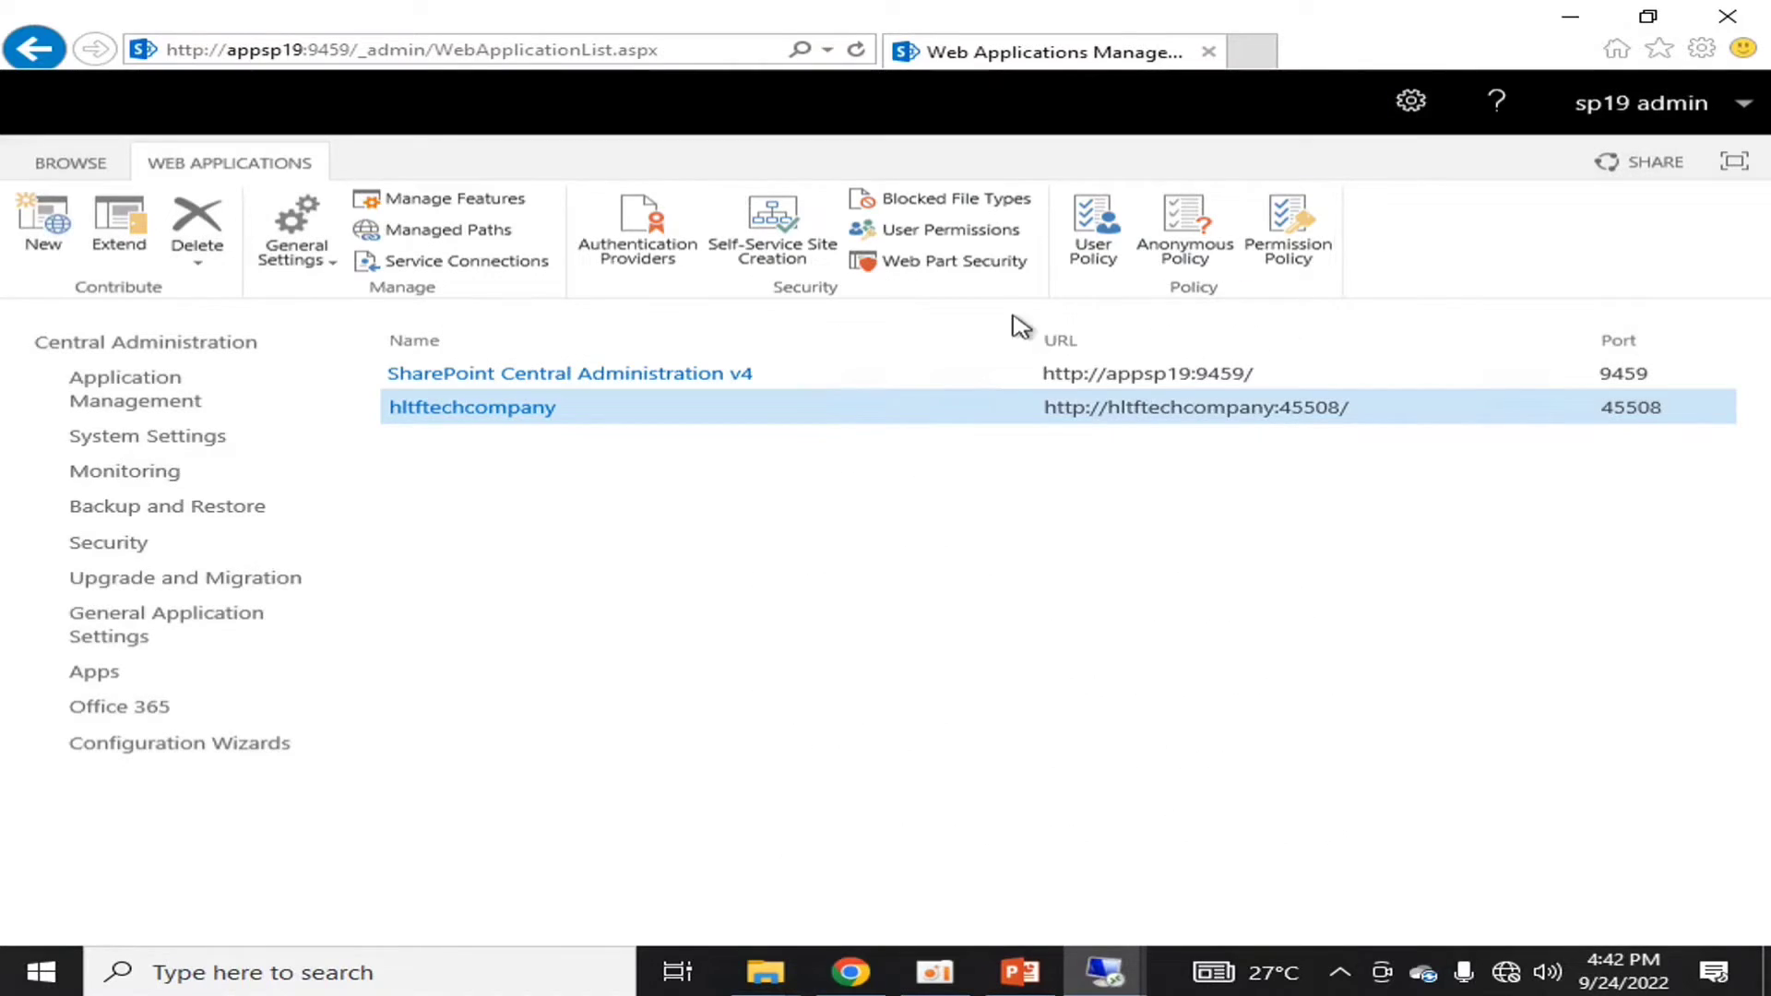
View the web part page security settings of hltftechcompany and its user policy, closing both without changes.
click(937, 263)
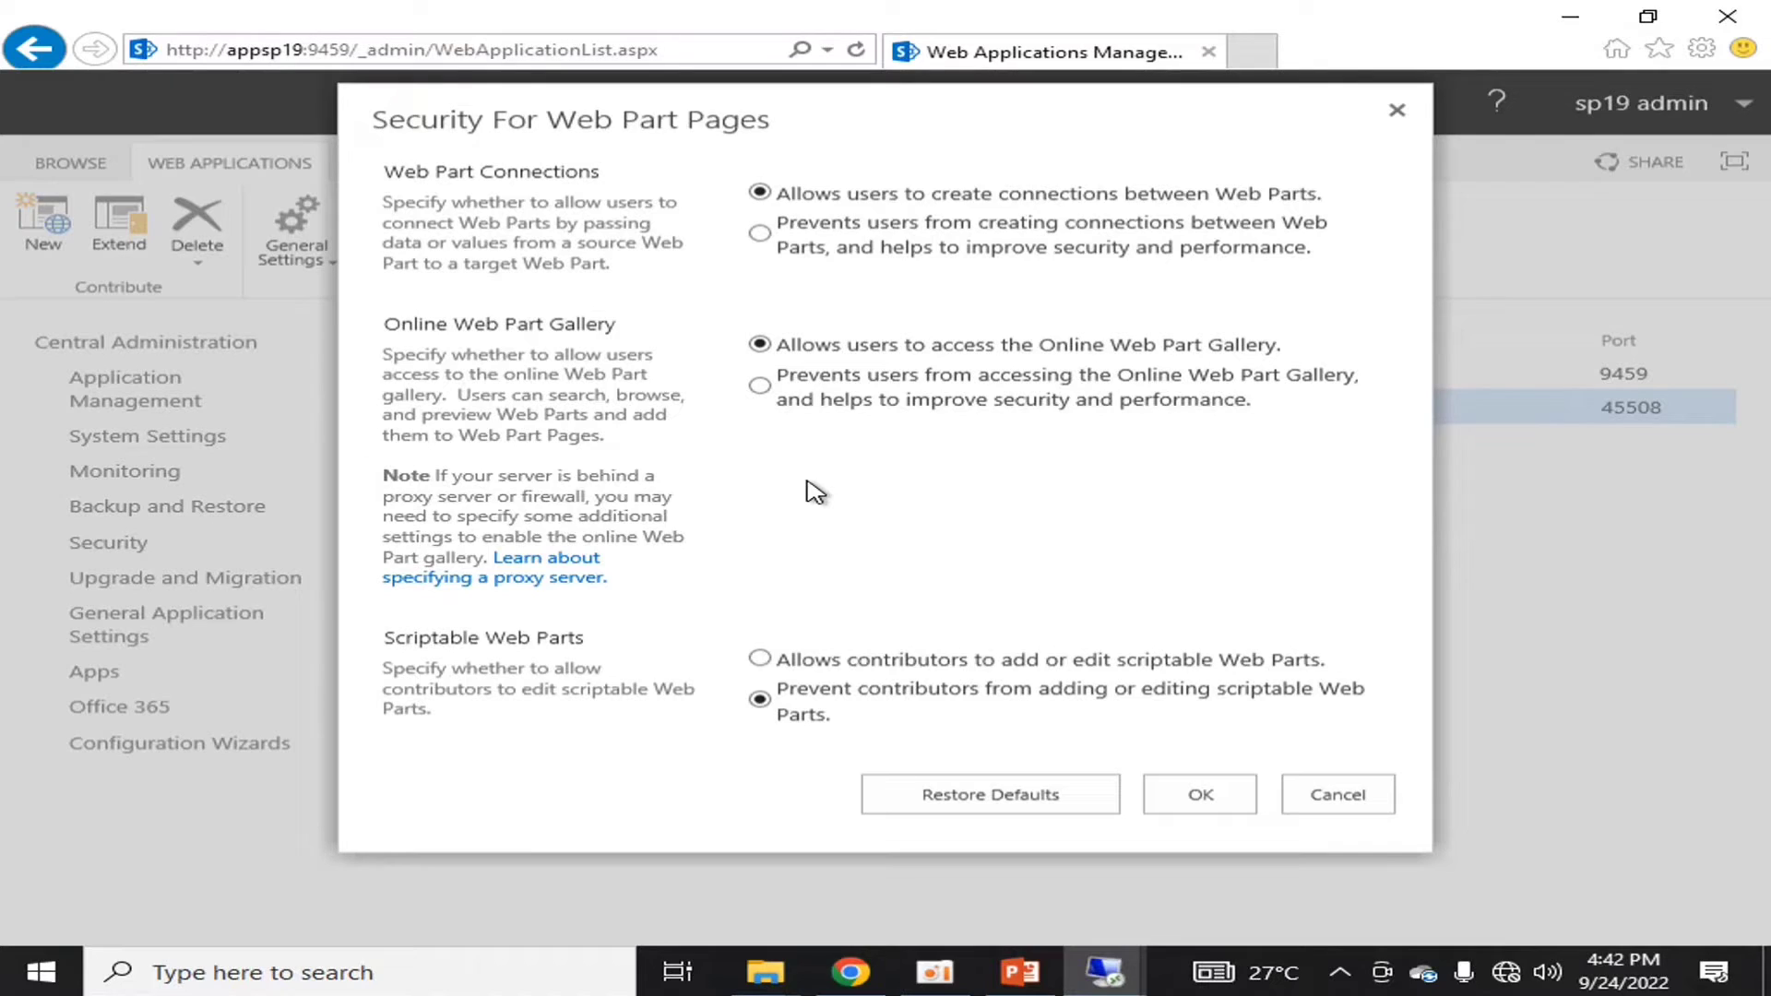
click(1328, 794)
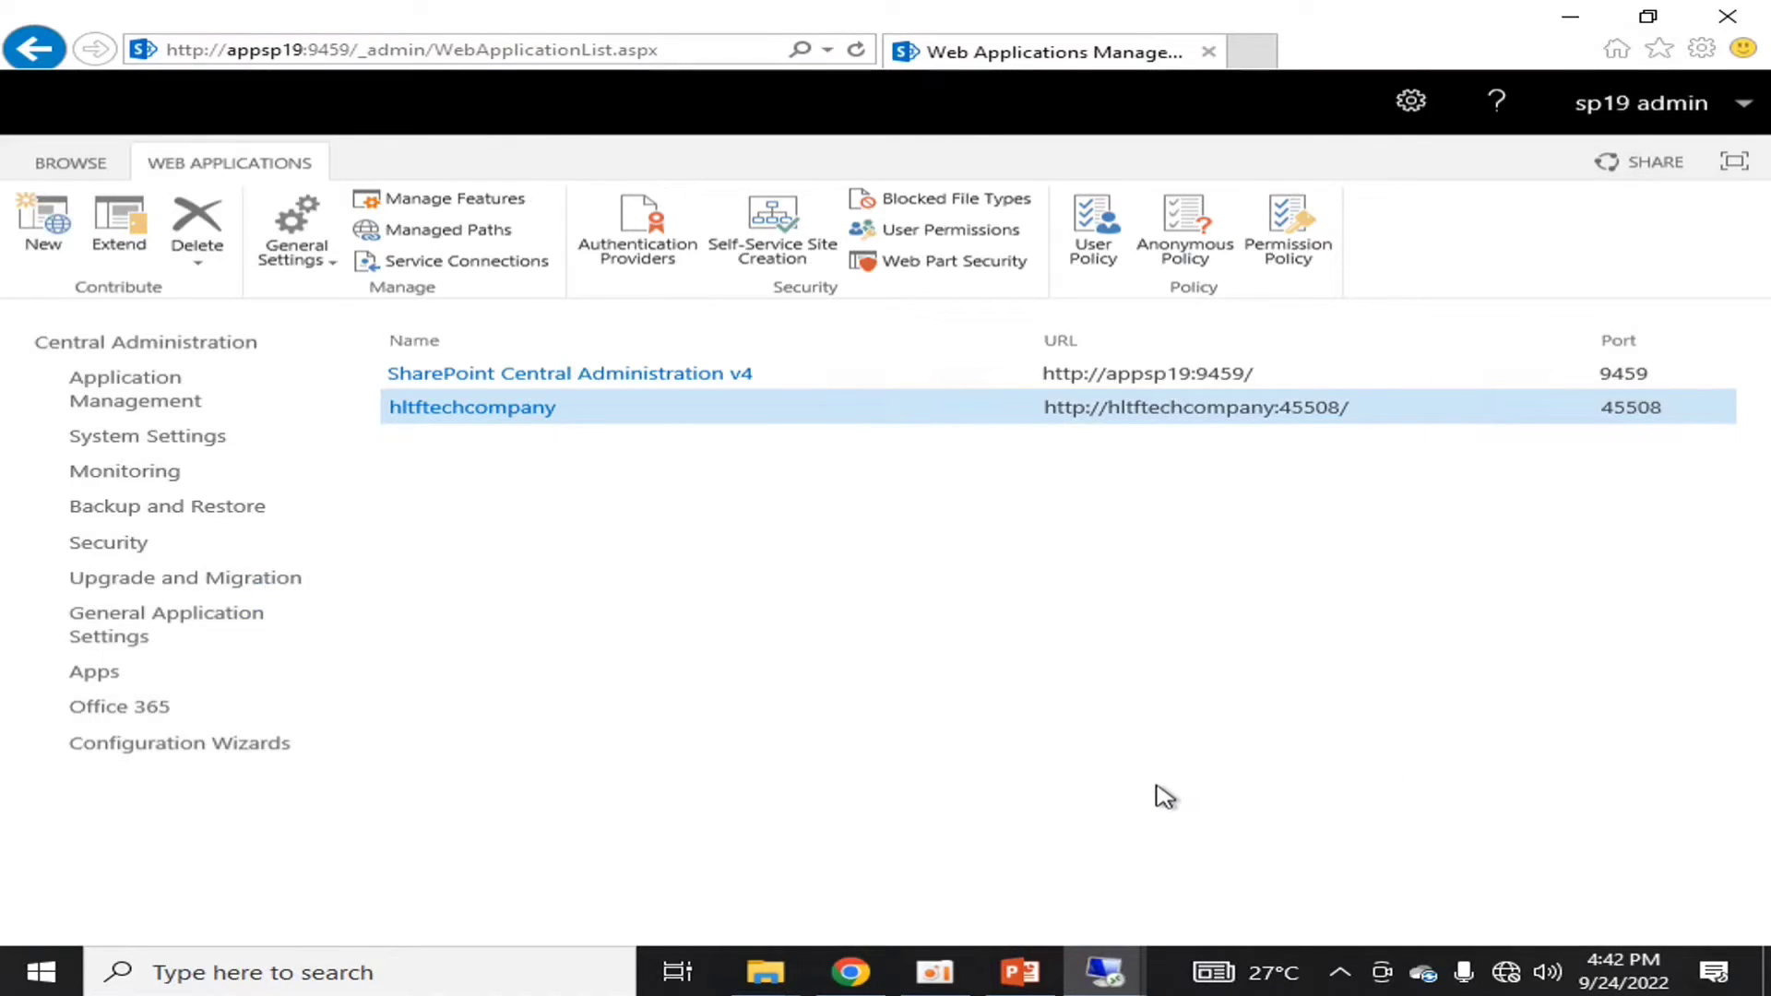
click(1095, 252)
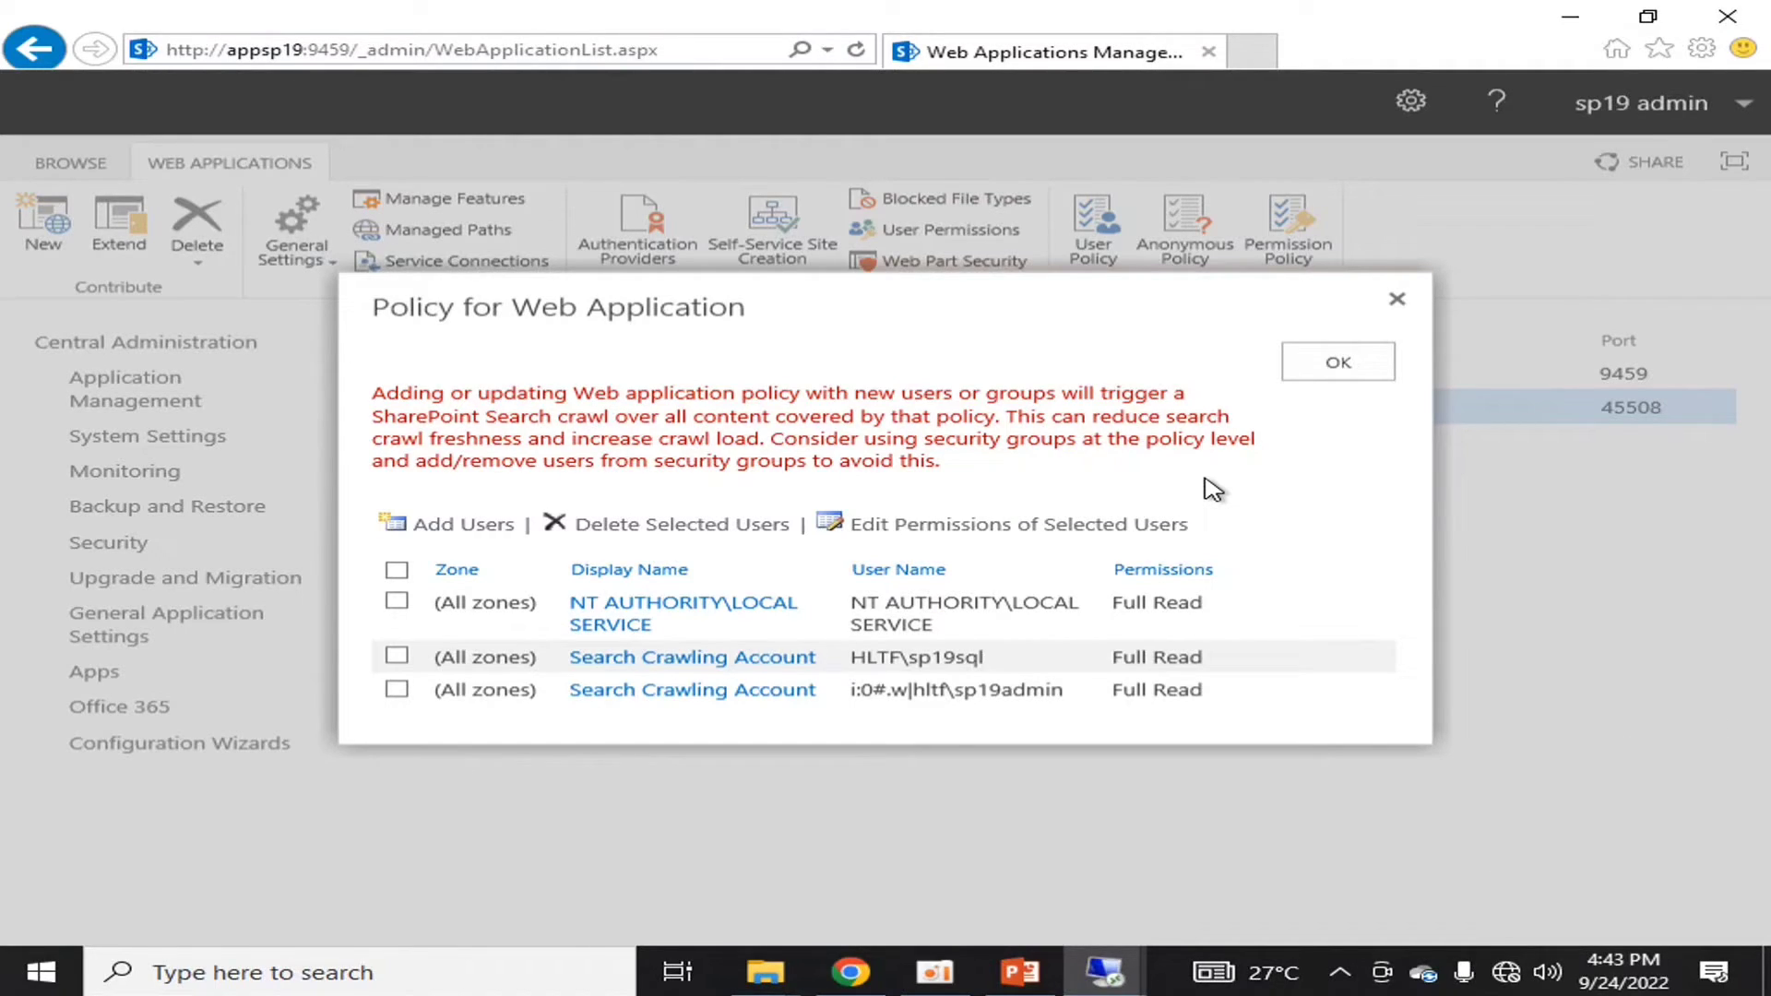
click(1397, 299)
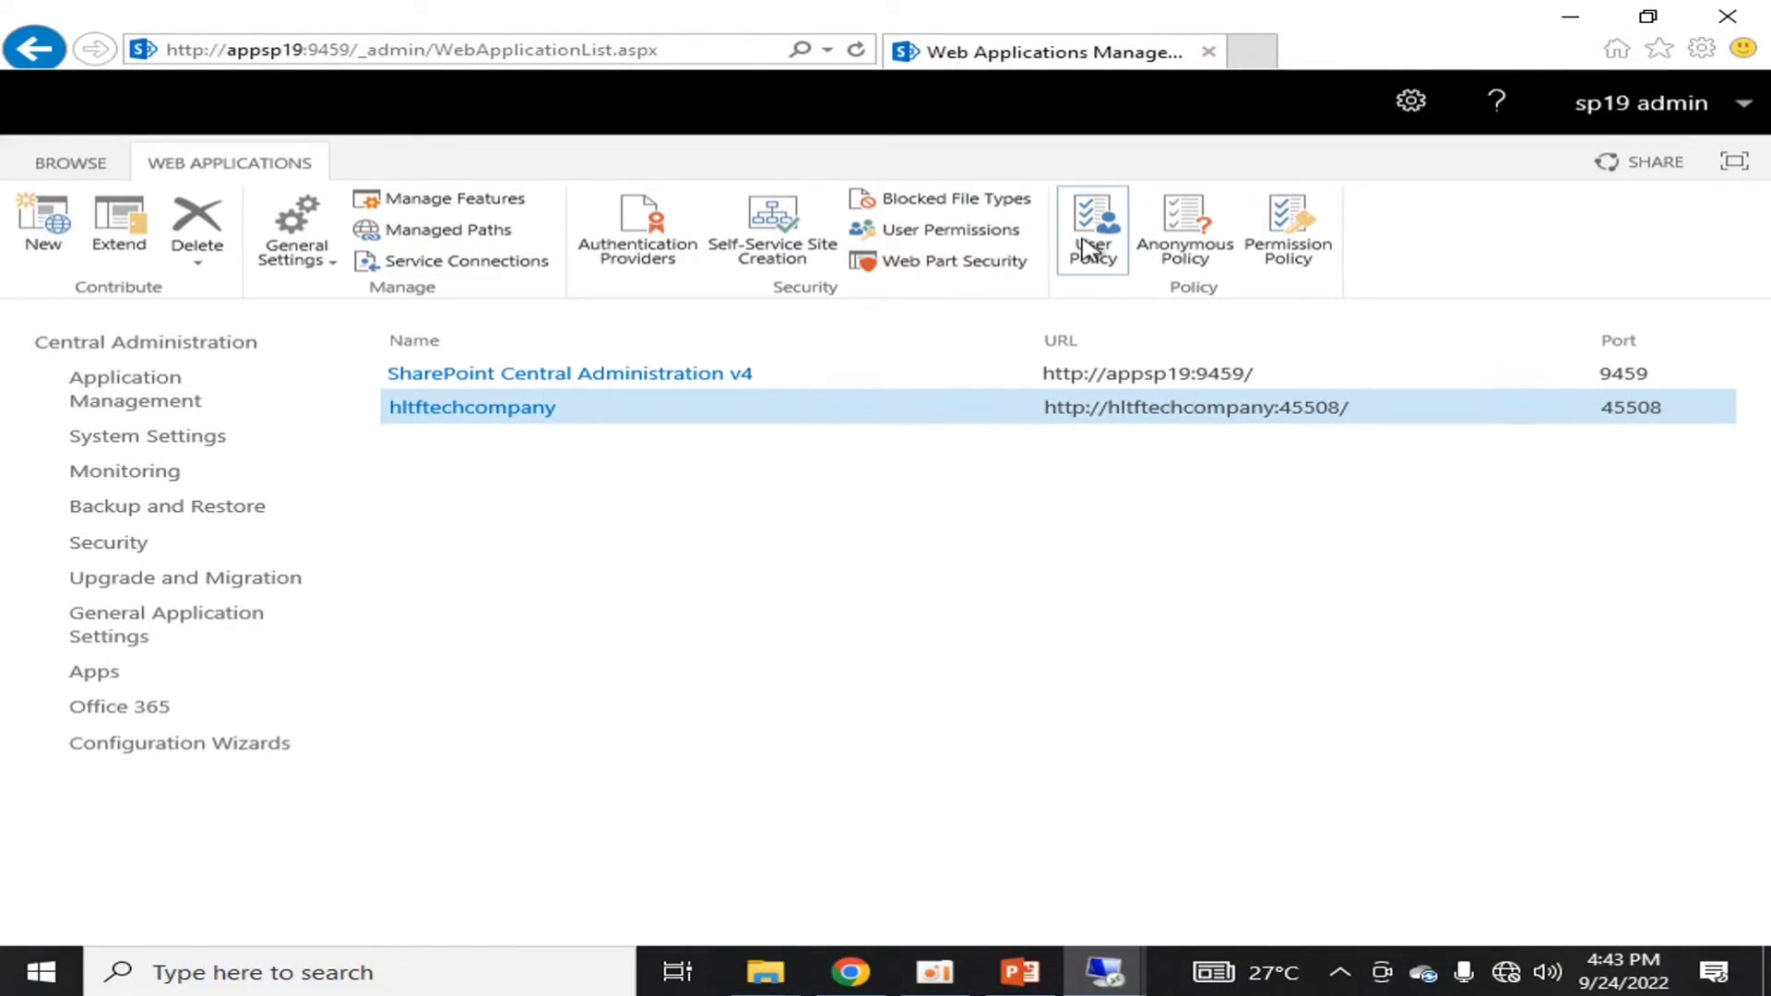
Examine the zone choices and anonymous user policy options in the anonymous access restrictions of hltftechcompany, and cancel without saving.
click(1208, 221)
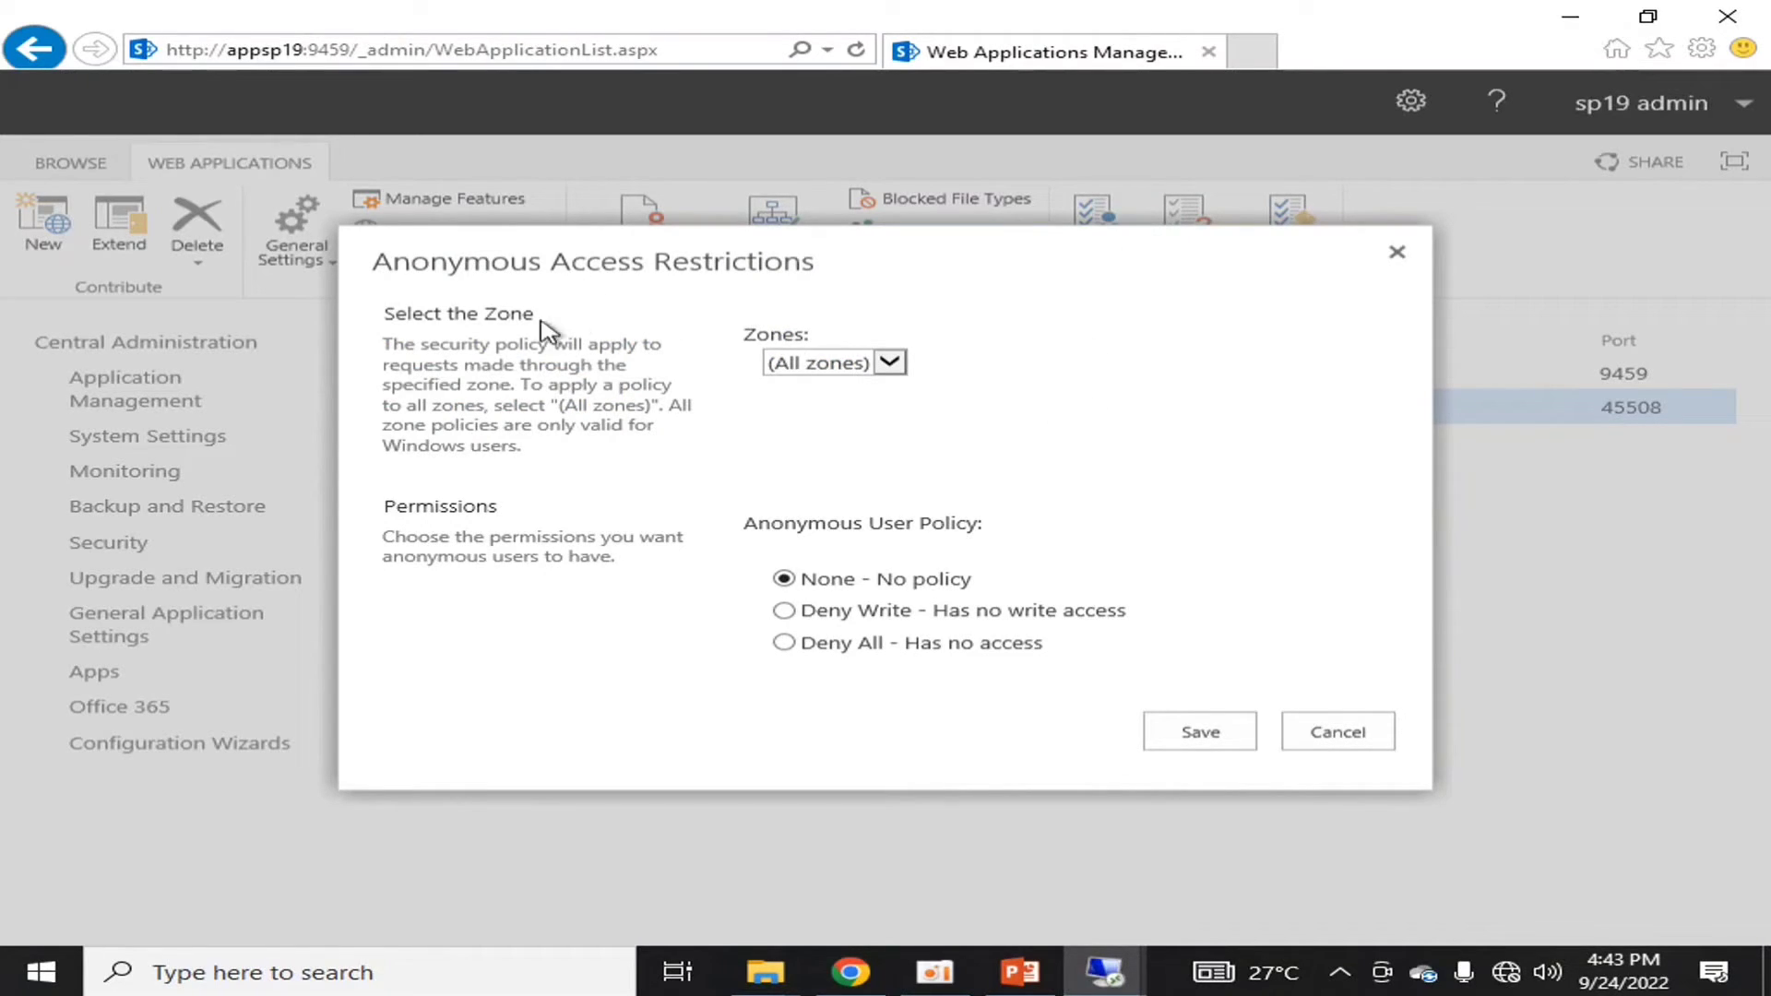
click(797, 363)
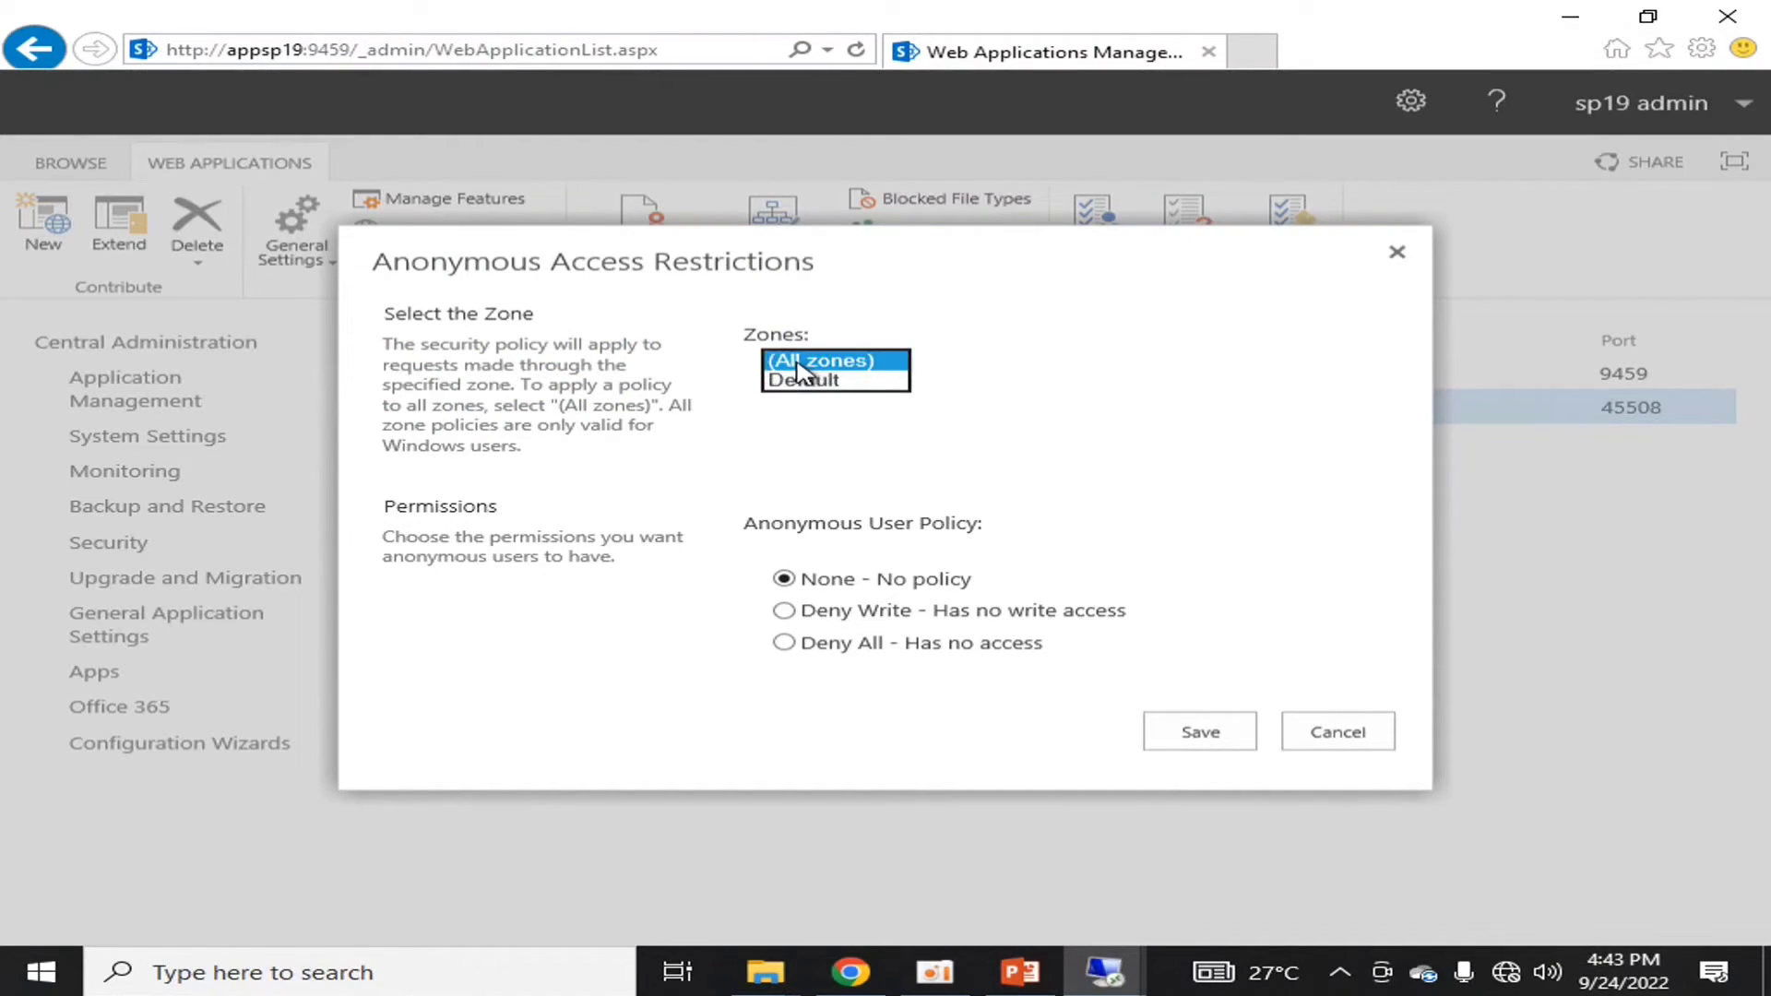
click(1001, 392)
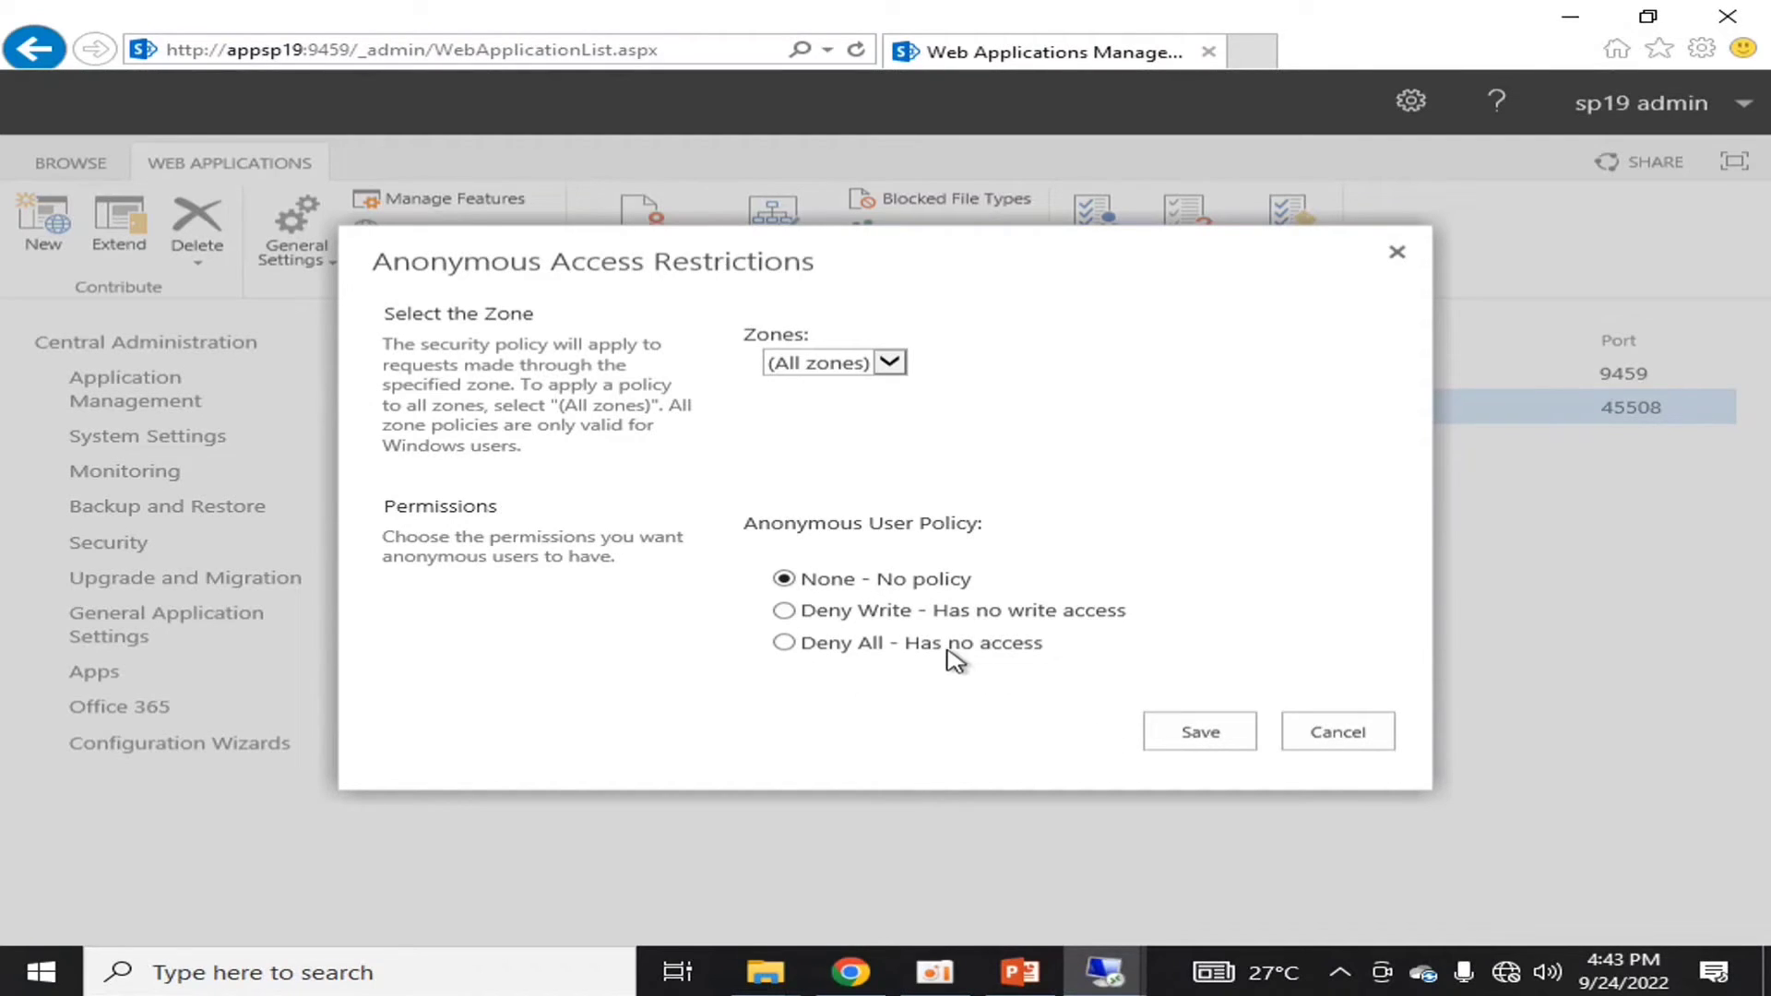
click(1363, 738)
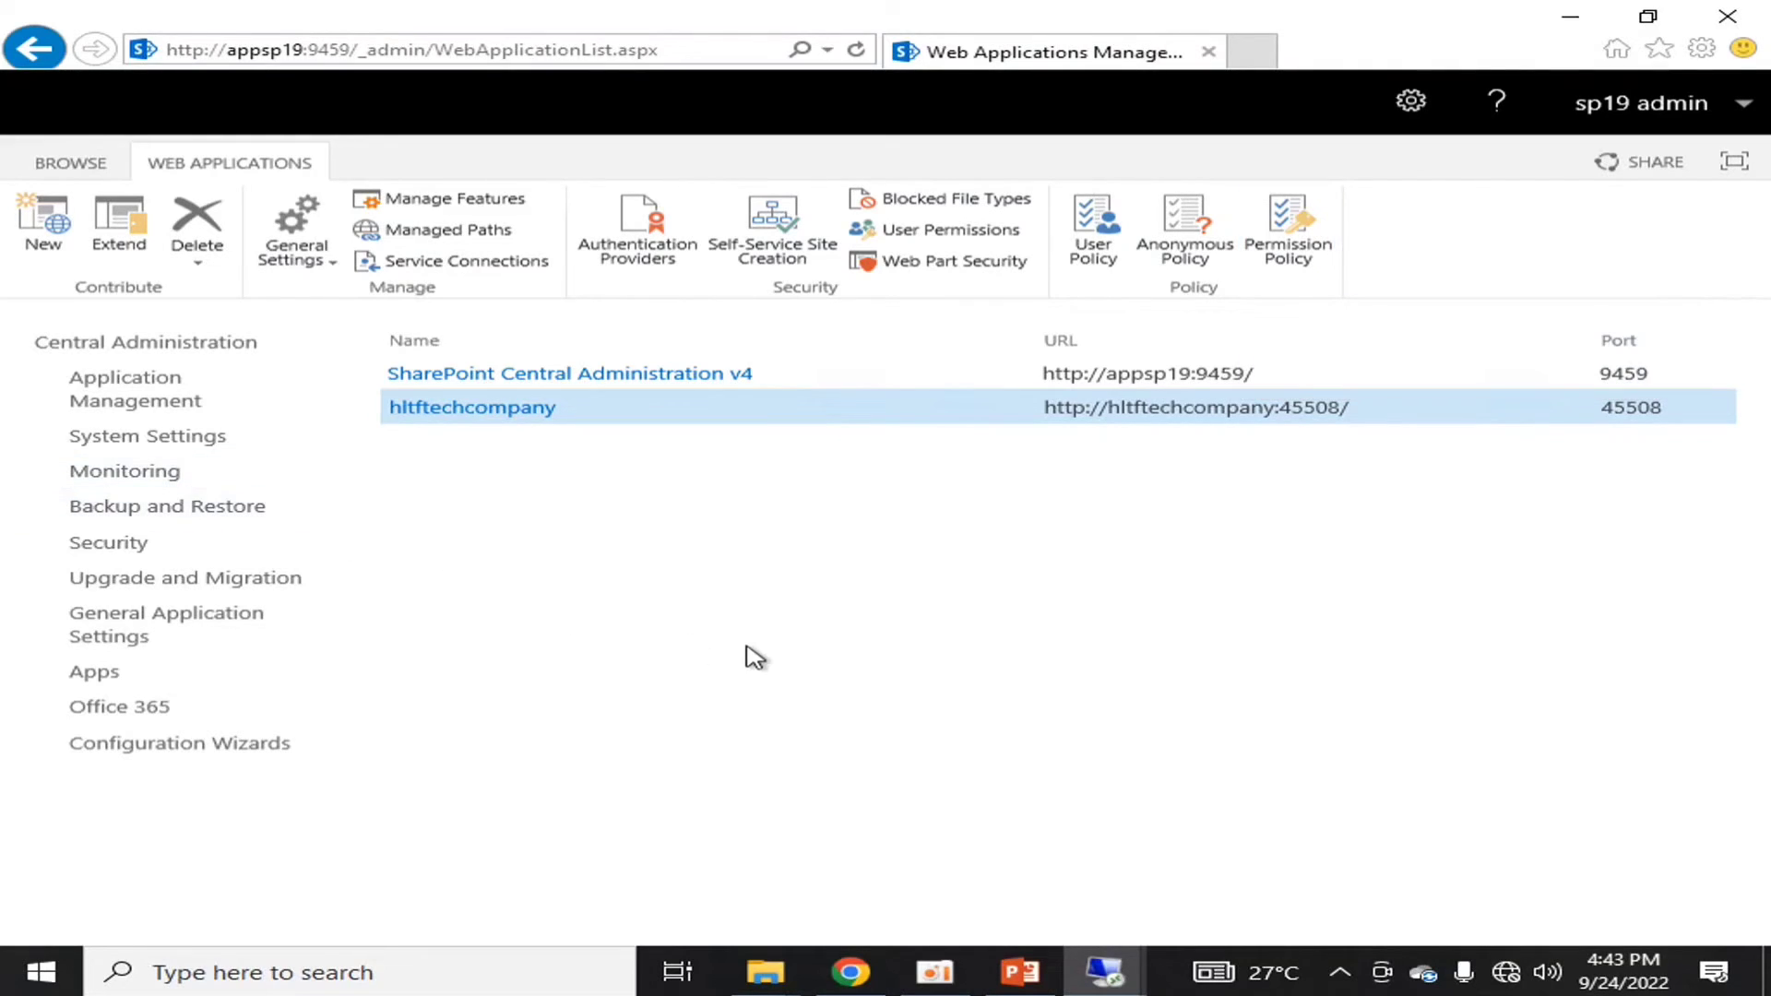
Examine the list, site and personal permissions offered for a new permission policy level, cancel it, and review the existing policy levels of hltftechcompany.
click(1284, 254)
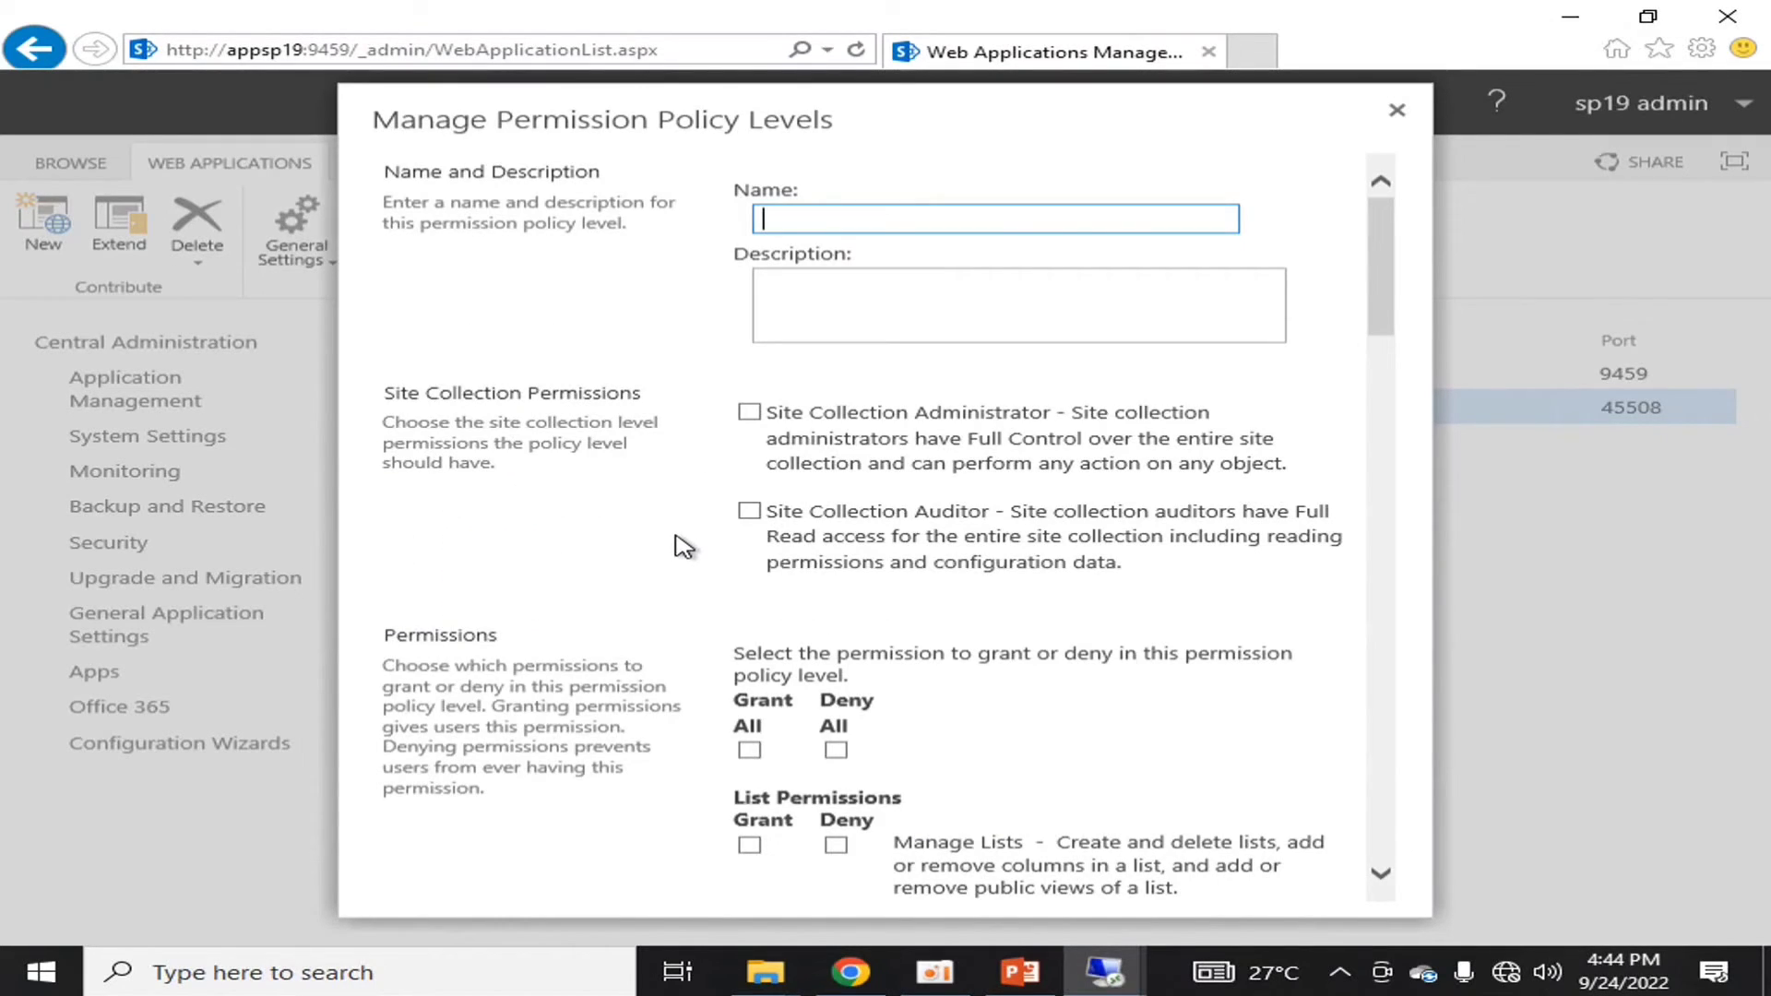
scroll(1040, 541, down, 15)
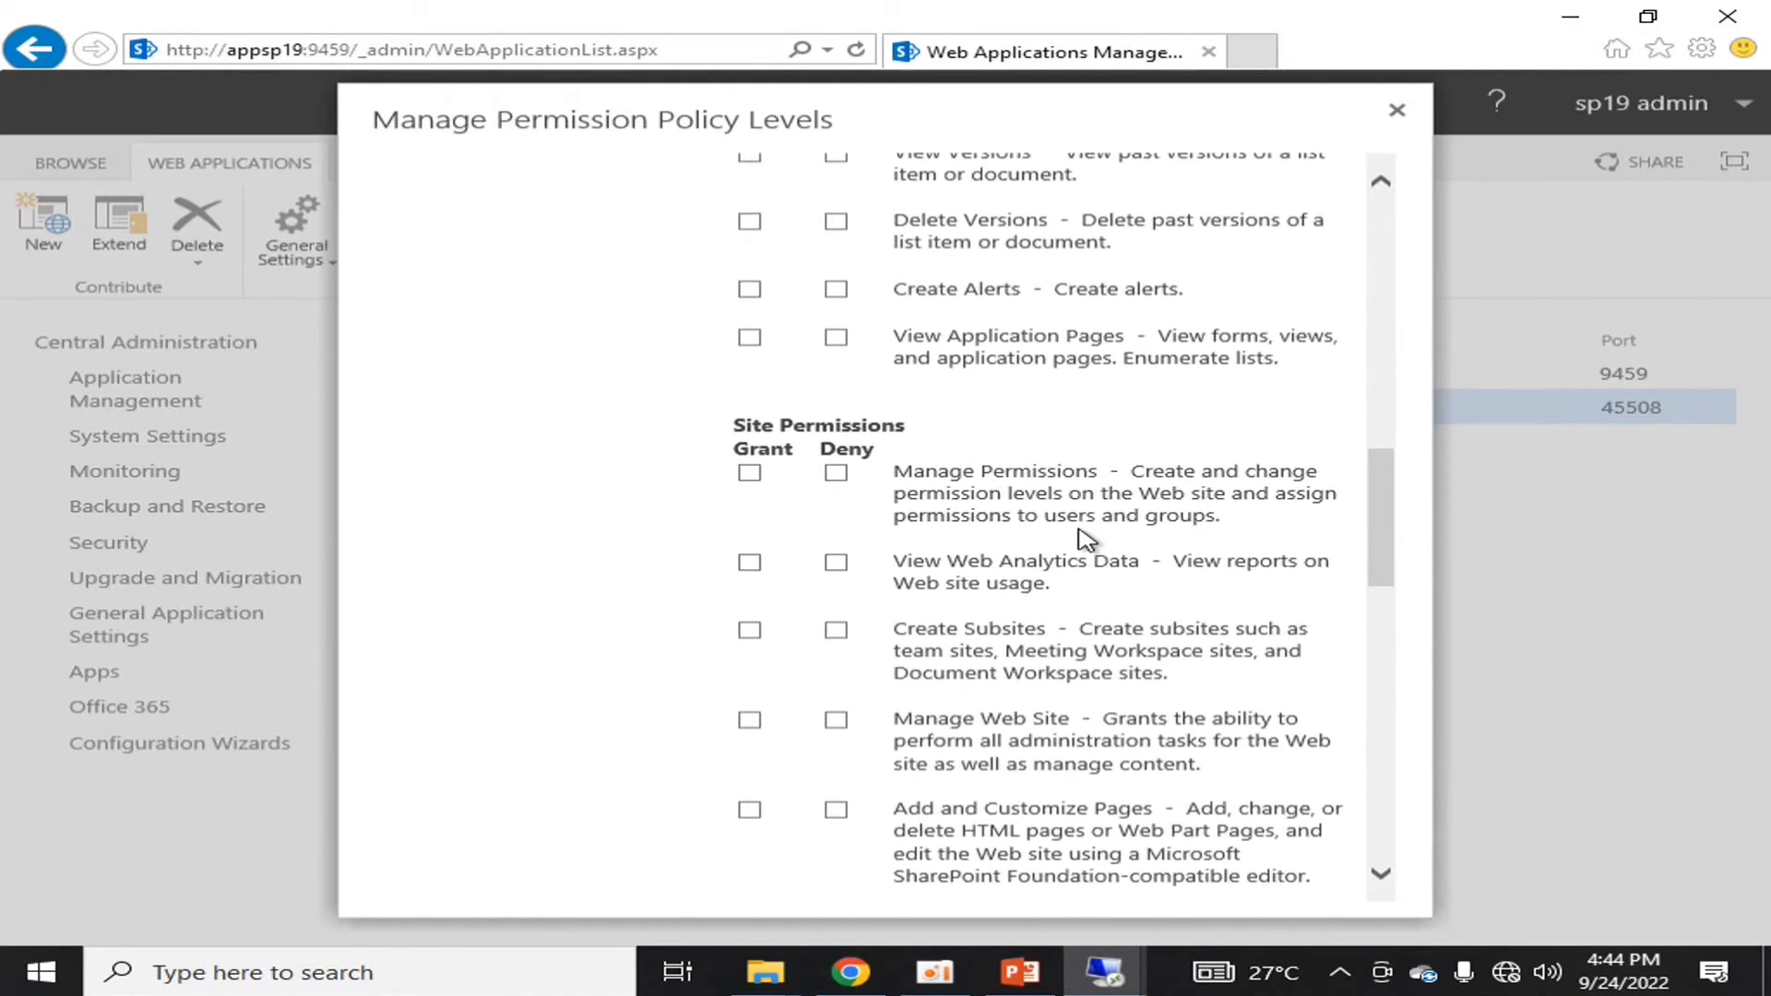
scroll(879, 615, down, 8)
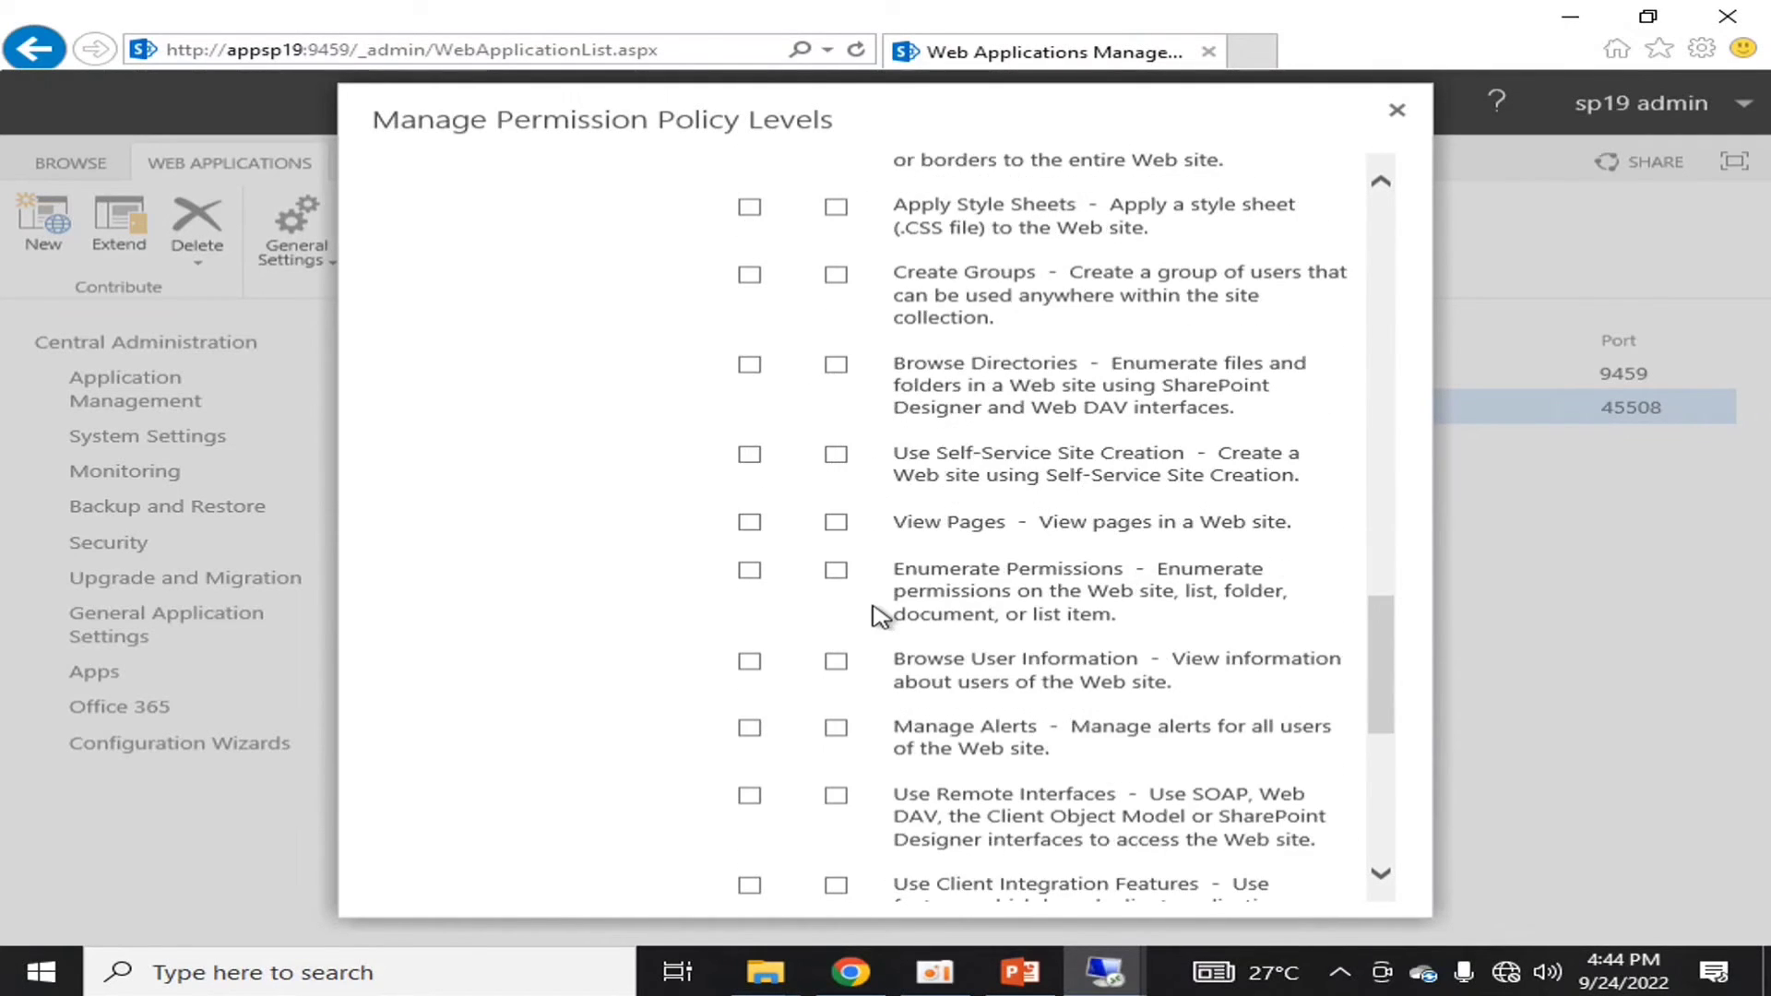
scroll(878, 615, down, 6)
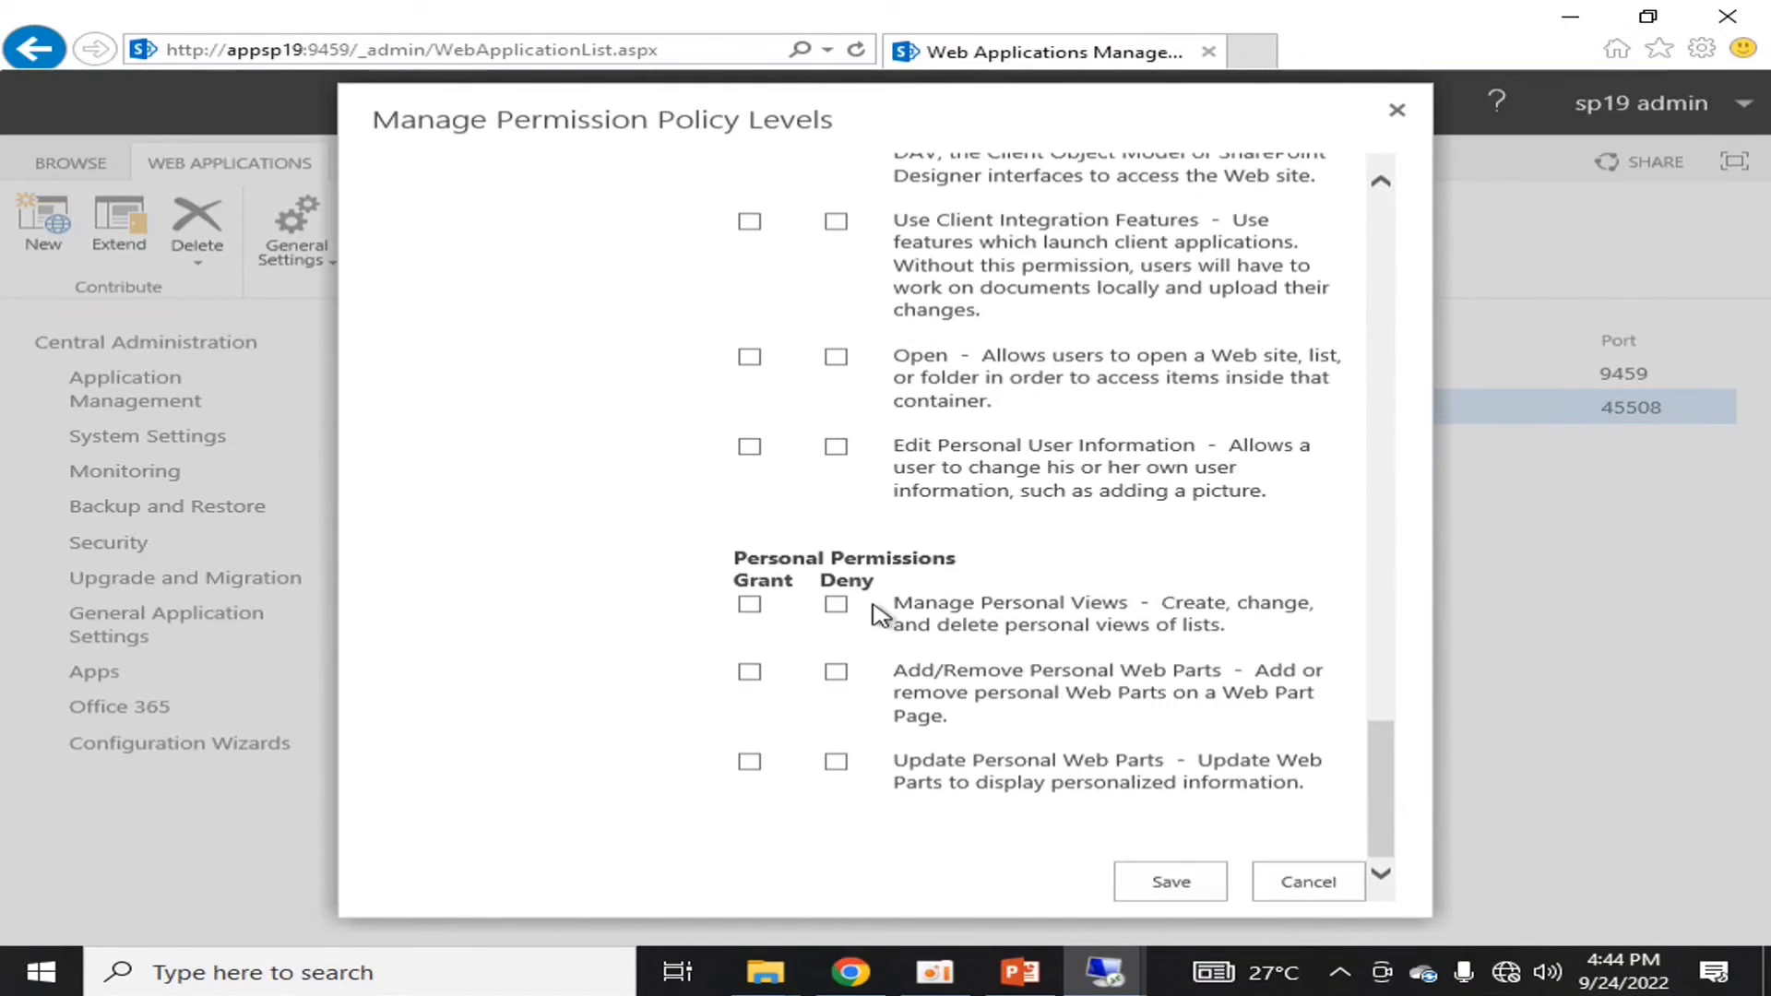
click(1294, 887)
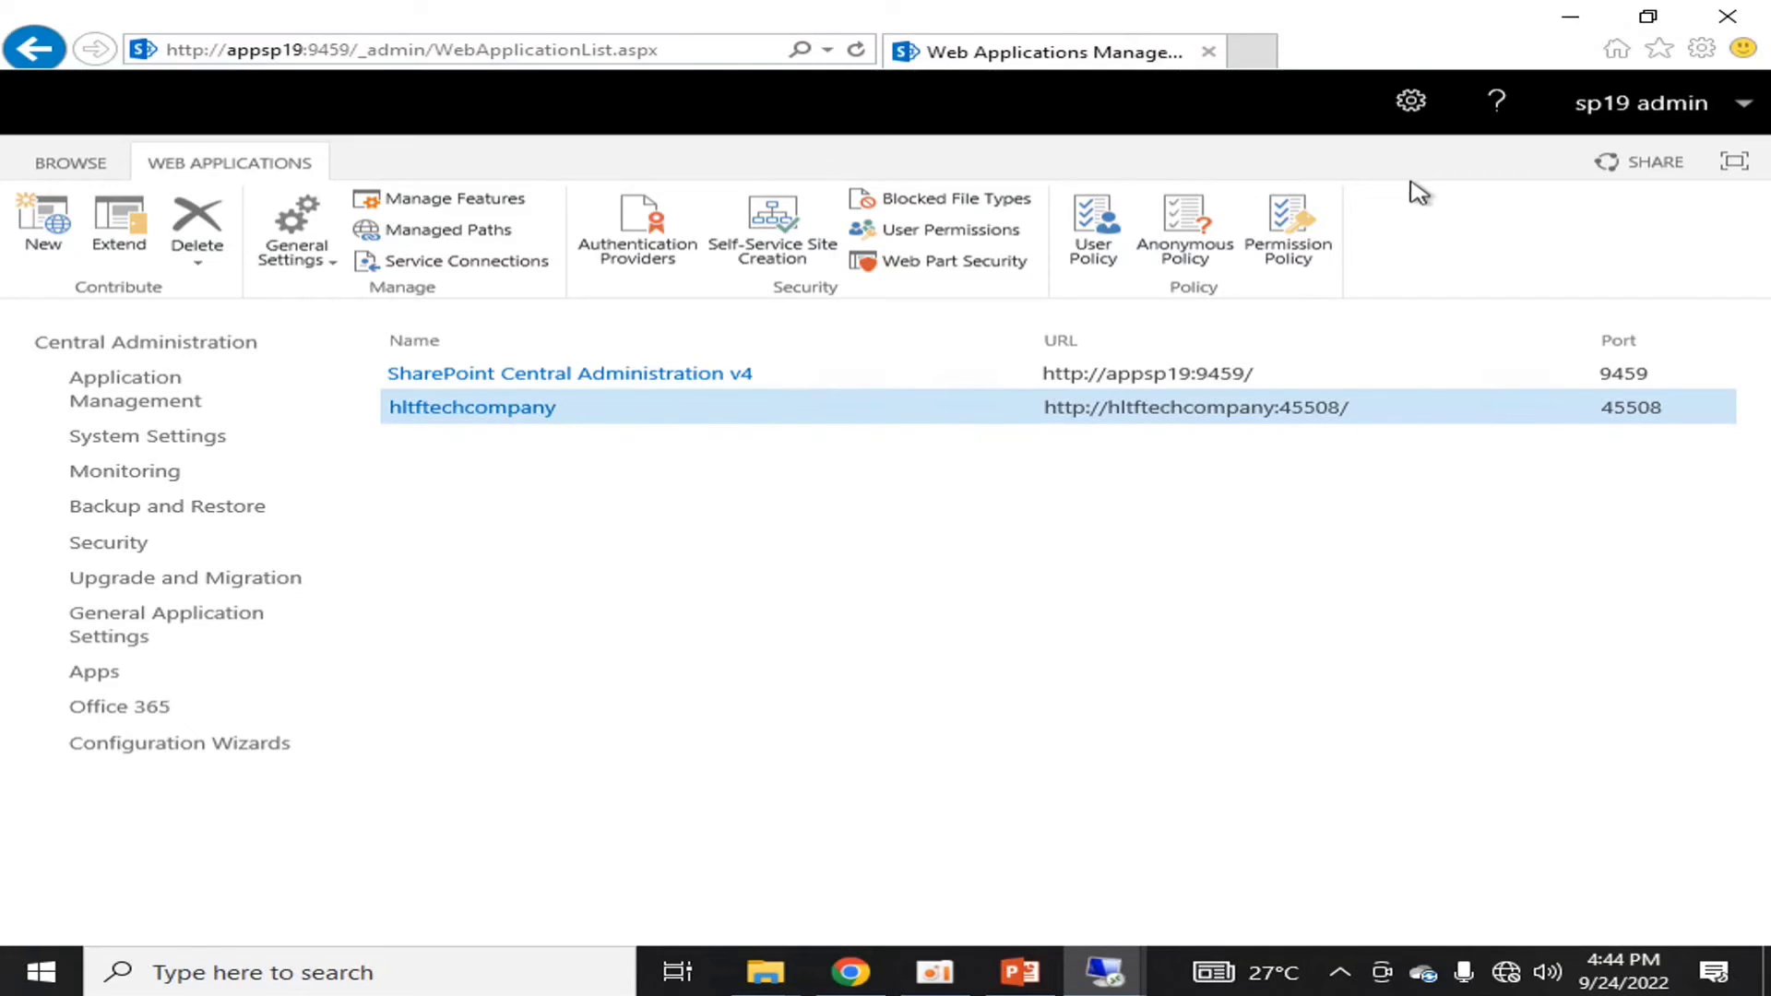
click(1282, 226)
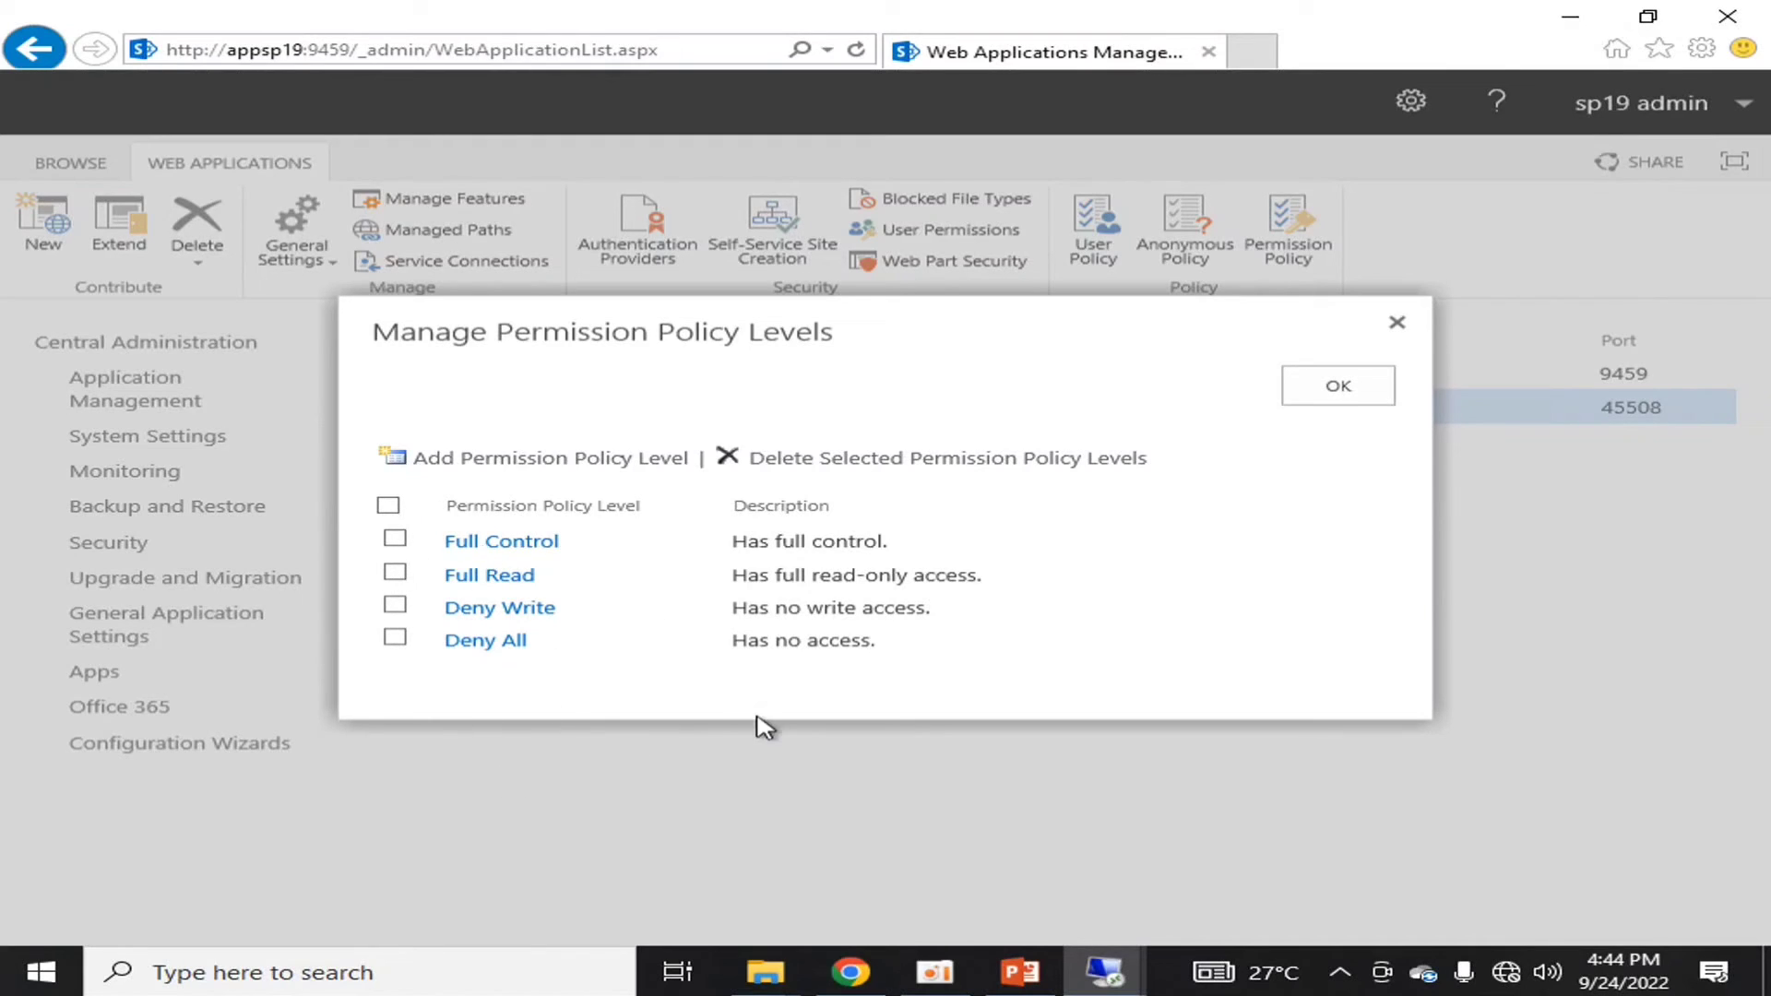
click(1396, 323)
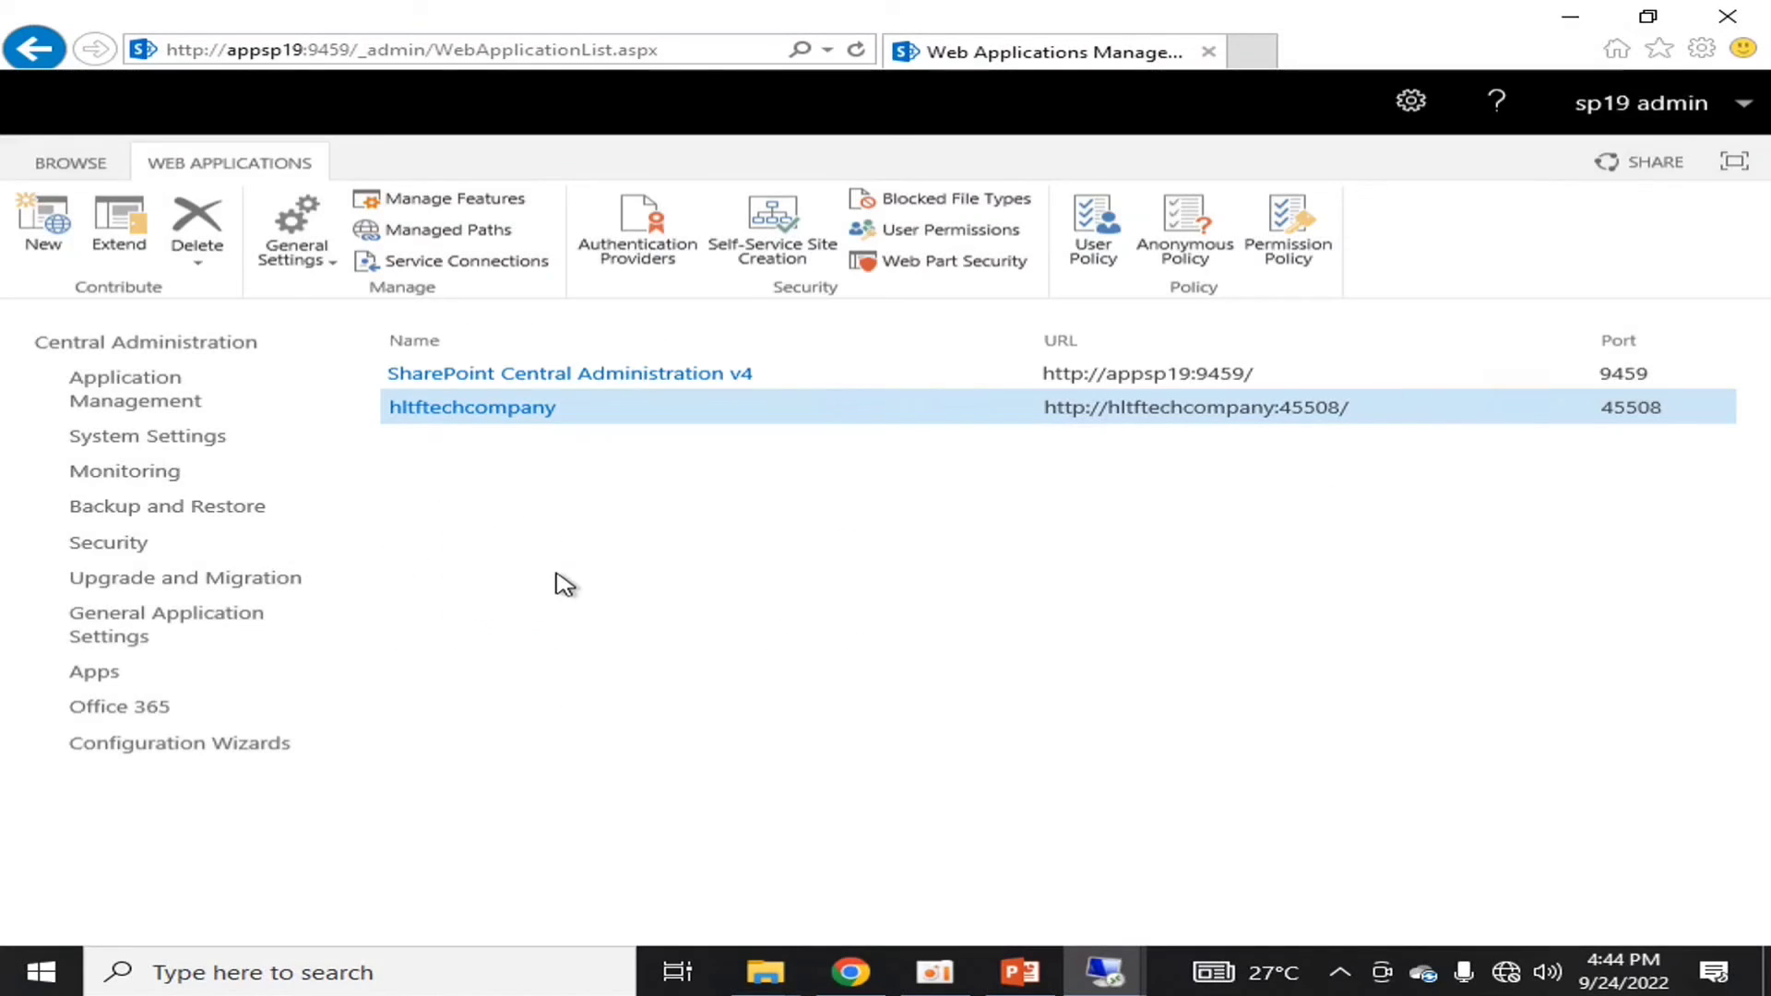